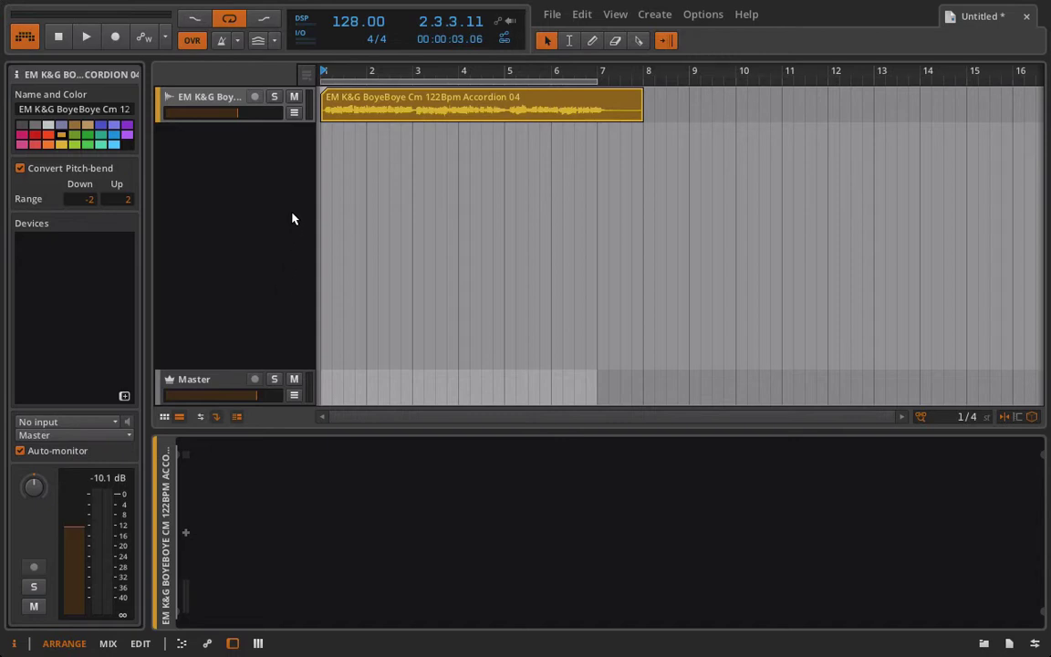
Step: Add an LFO MOD device to the accordion track
{"action": "key", "text": "space"}
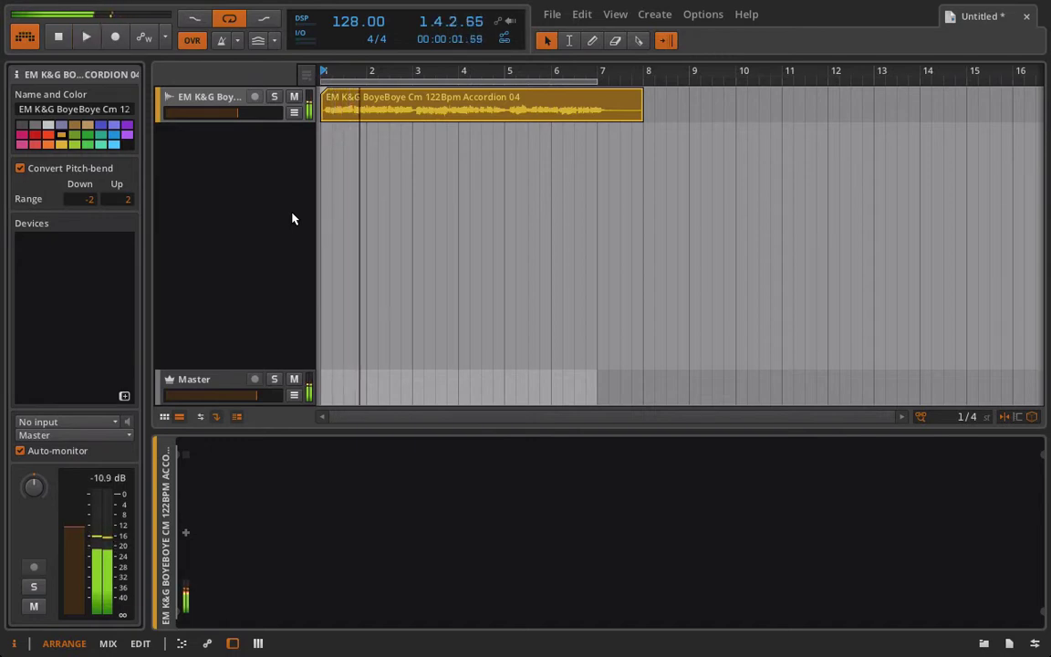
{"action": "left_click", "coordinate": [186, 535]}
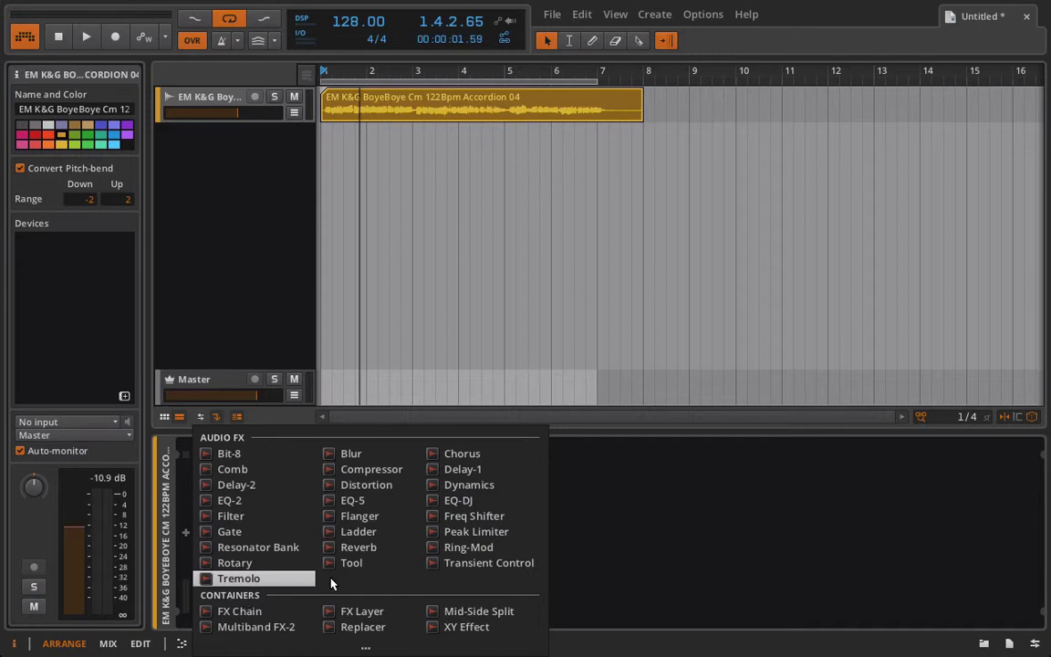
{"action": "left_click", "coordinate": [374, 648]}
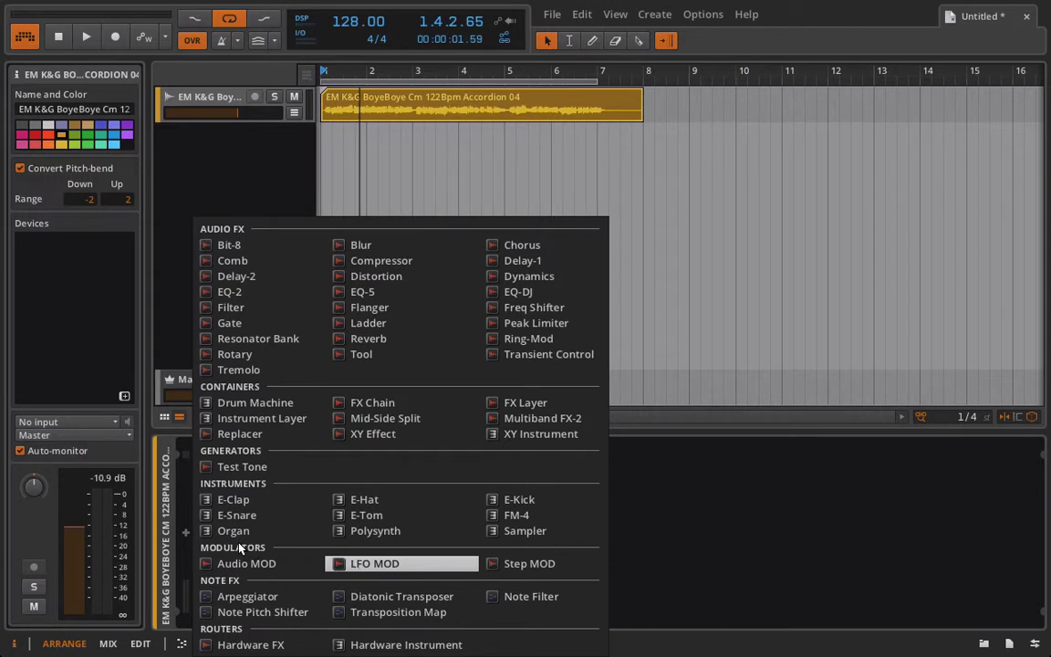
{"action": "left_click", "coordinate": [364, 563]}
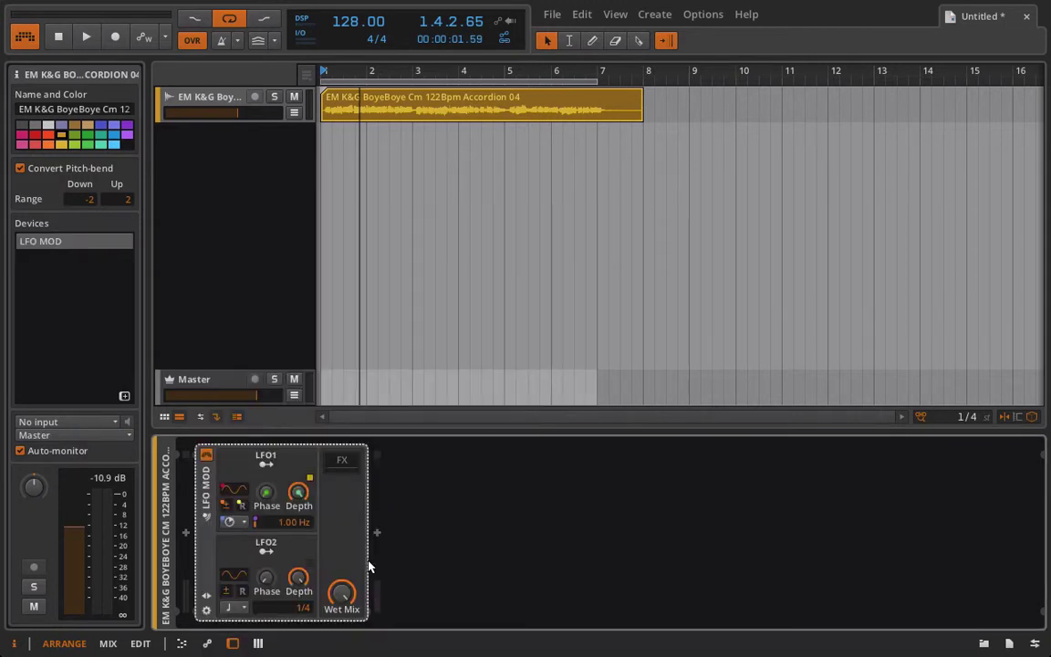
Step: Raise LFO1's phase and set its rate to 21.4 Hz while the loop plays
{"action": "key", "text": "space"}
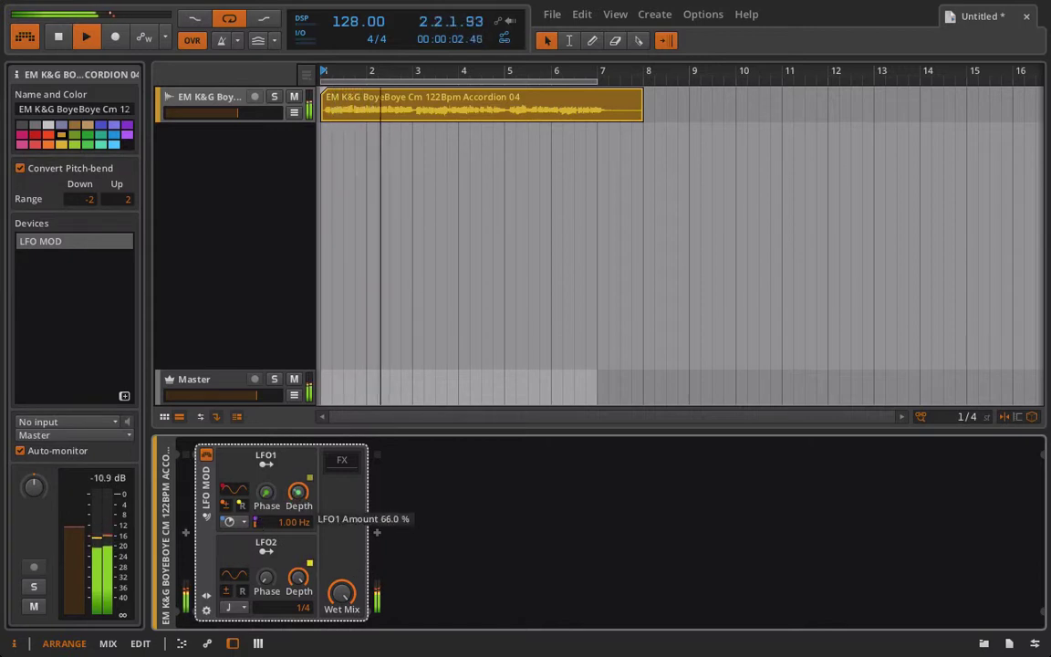
{"action": "mouse_move", "coordinate": [343, 598]}
{"action": "left_mouse_down"}
{"action": "mouse_move", "coordinate": [343, 630]}
{"action": "mouse_move", "coordinate": [341, 593]}
{"action": "left_mouse_up"}
{"action": "mouse_move", "coordinate": [267, 492]}
{"action": "left_mouse_down"}
{"action": "mouse_move", "coordinate": [266, 457]}
{"action": "mouse_move", "coordinate": [267, 492]}
{"action": "left_mouse_up"}
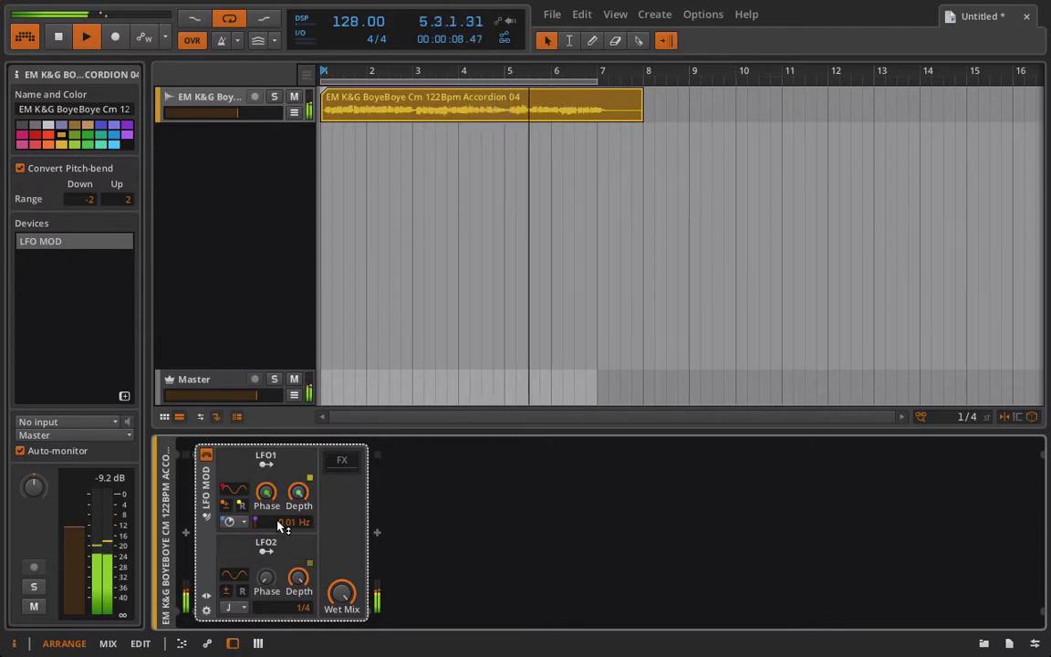
{"action": "left_click_drag", "start_coordinate": [278, 522], "coordinate": [278, 454]}
{"action": "key", "text": "space"}
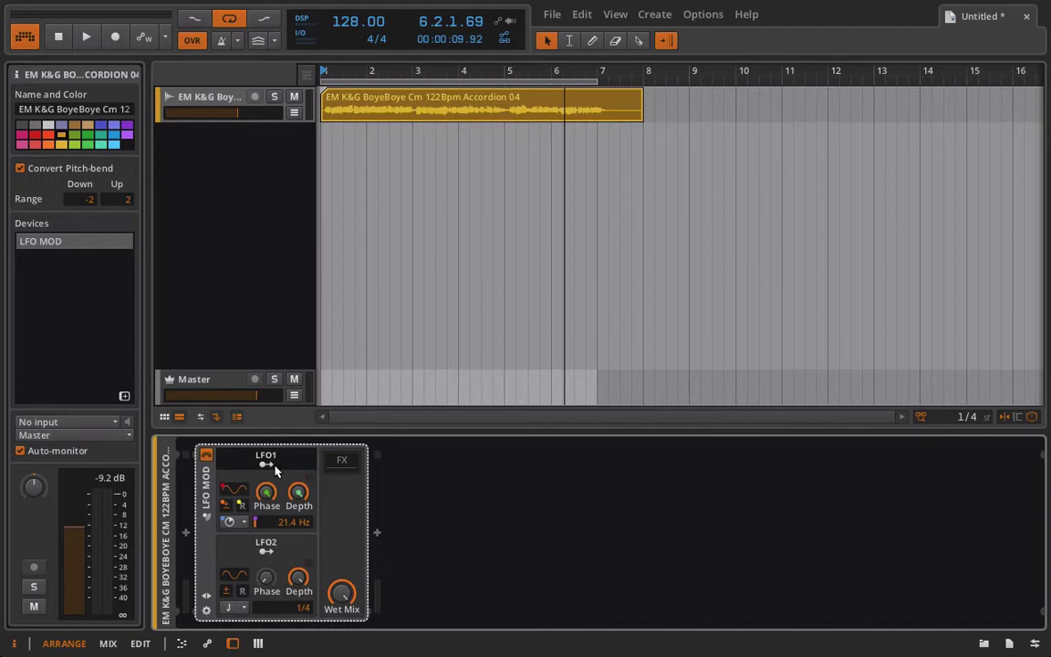
Step: Open the accordion clip's Gain envelope and add points on its 0 dB line at bars 1 through 6
{"action": "double_click", "coordinate": [394, 114]}
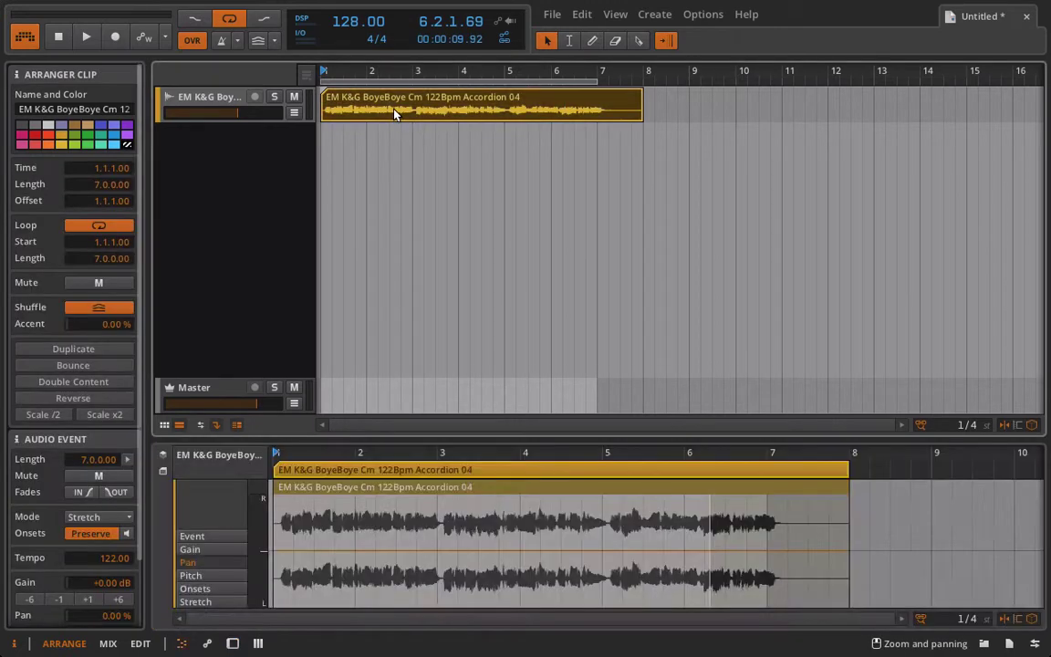
{"action": "left_click", "coordinate": [213, 551]}
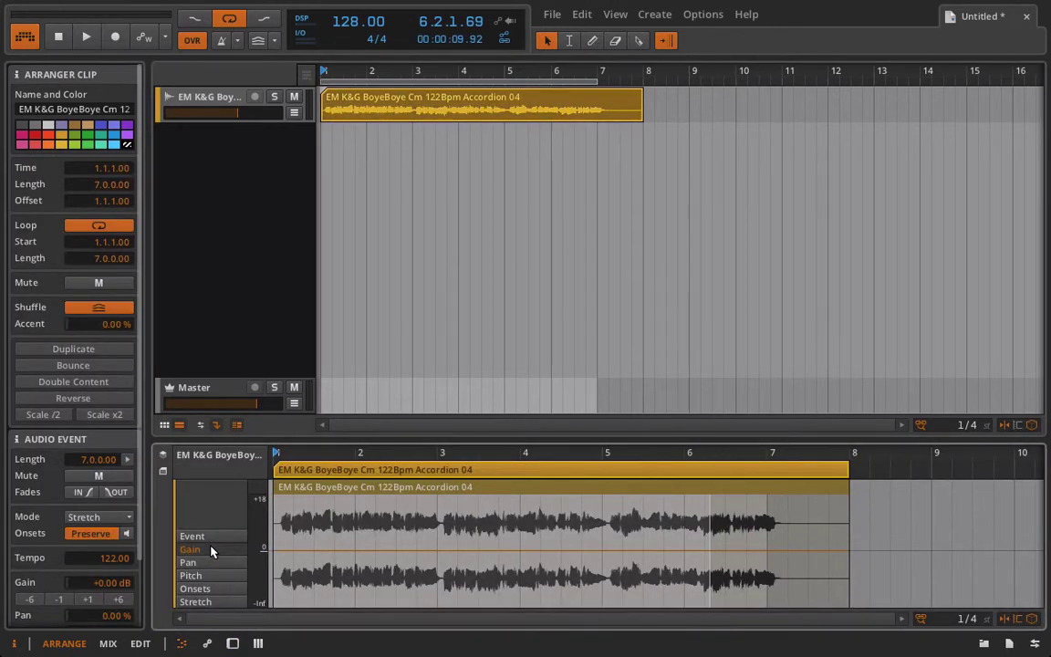
{"action": "left_click", "coordinate": [273, 550]}
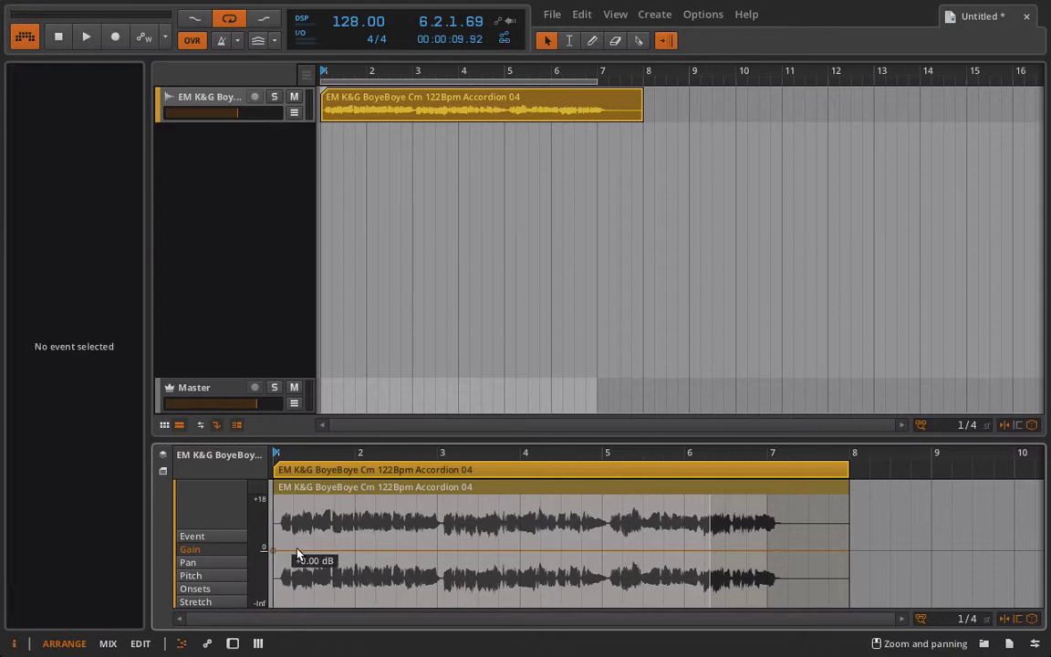
{"action": "left_click", "coordinate": [355, 550]}
{"action": "left_click", "coordinate": [355, 550]}
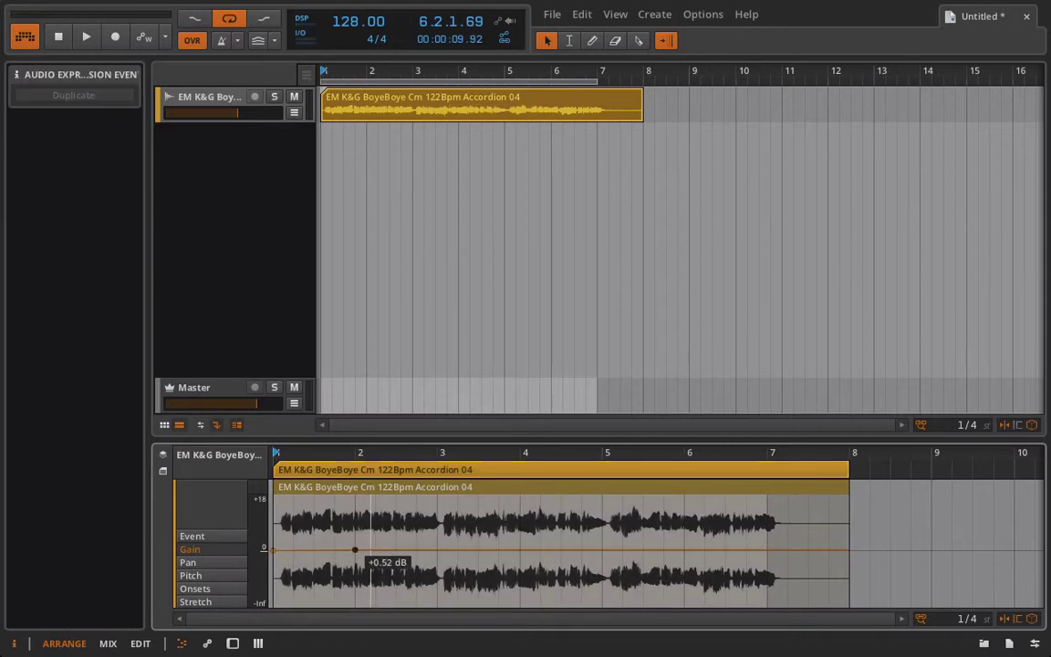
{"action": "left_click", "coordinate": [438, 553]}
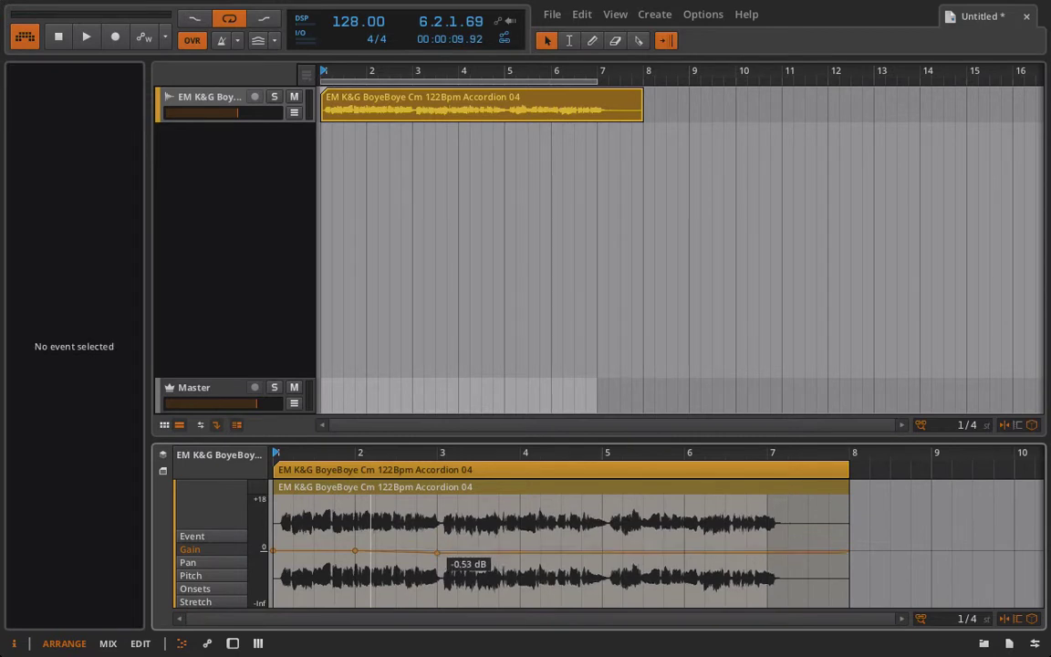
{"action": "left_click", "coordinate": [520, 551]}
{"action": "left_click", "coordinate": [603, 552]}
{"action": "left_click", "coordinate": [686, 551]}
{"action": "left_click", "coordinate": [685, 551]}
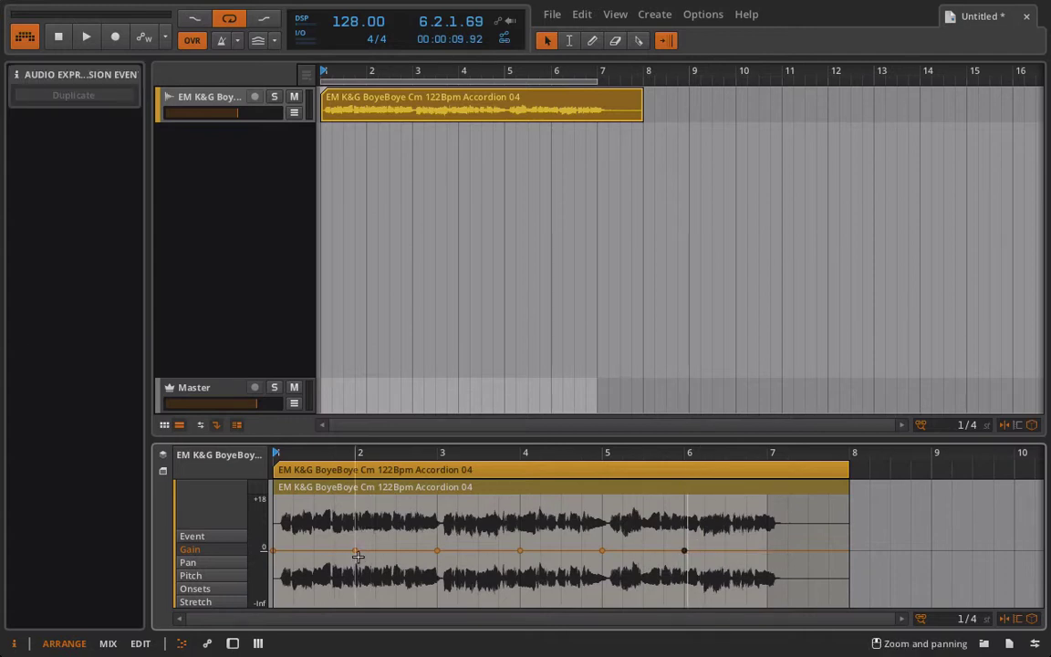
Step: Lower the gain points at bars 2, 4 and 6 to -Inf
{"action": "left_click_drag", "start_coordinate": [355, 551], "coordinate": [355, 603]}
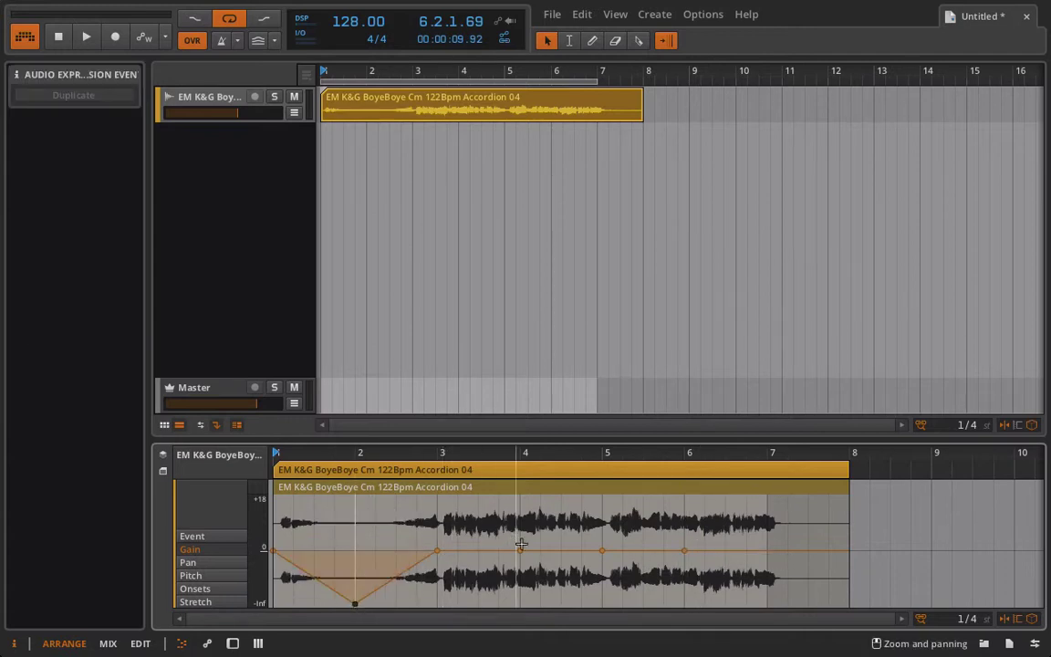
{"action": "left_click_drag", "start_coordinate": [520, 551], "coordinate": [520, 603]}
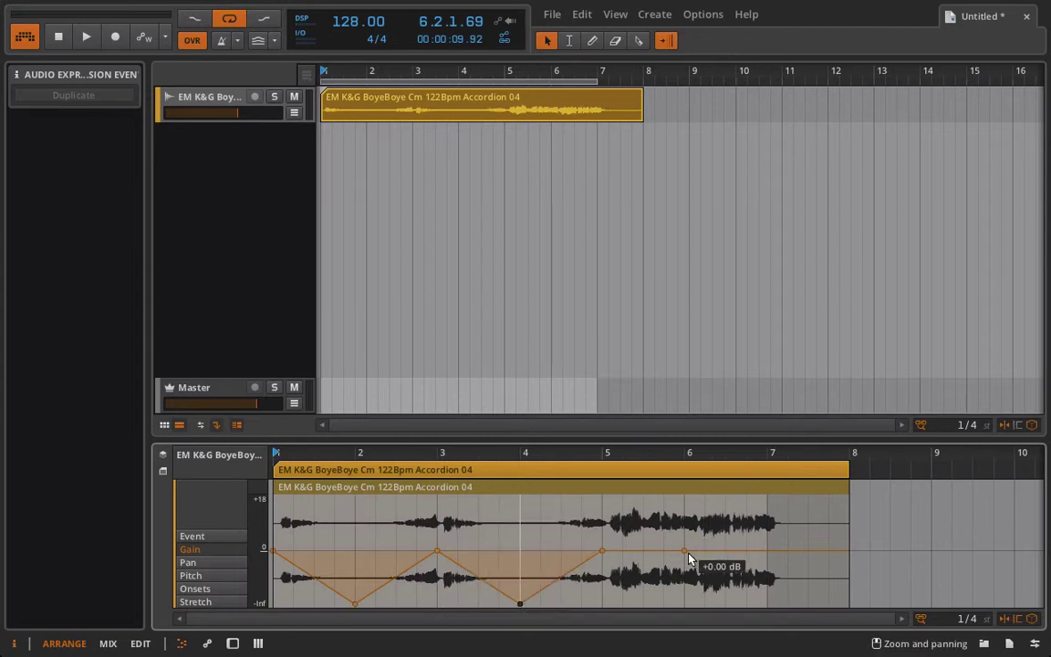
{"action": "left_click_drag", "start_coordinate": [684, 551], "coordinate": [684, 603]}
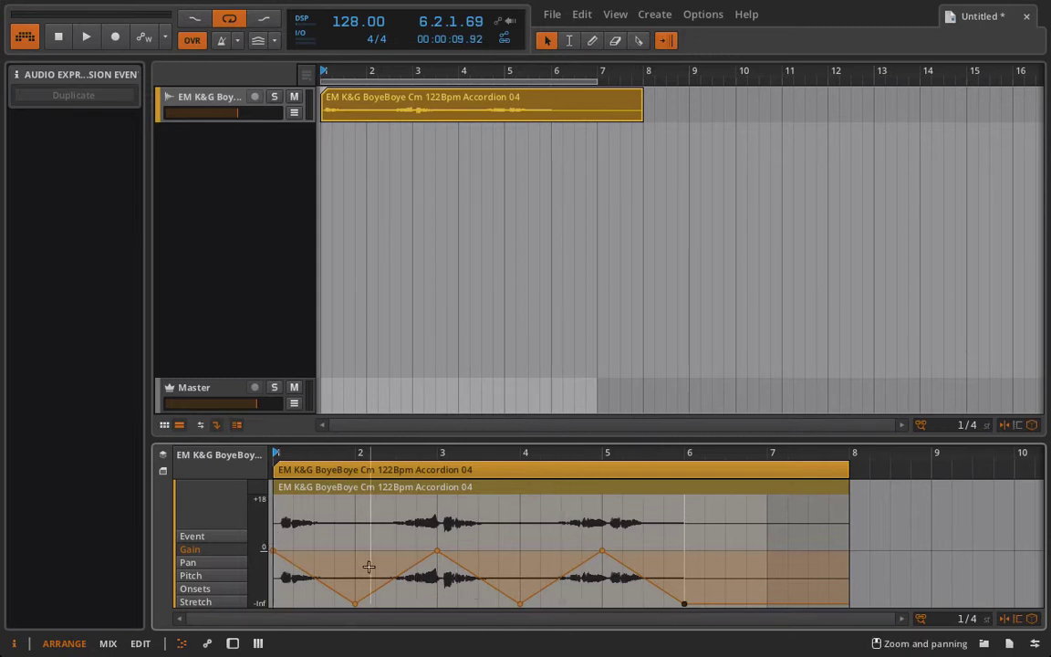
Step: Delete all the gain envelope points from the accordion clip
{"action": "left_click_drag", "start_coordinate": [718, 594], "coordinate": [254, 548]}
{"action": "key", "text": "Delete"}
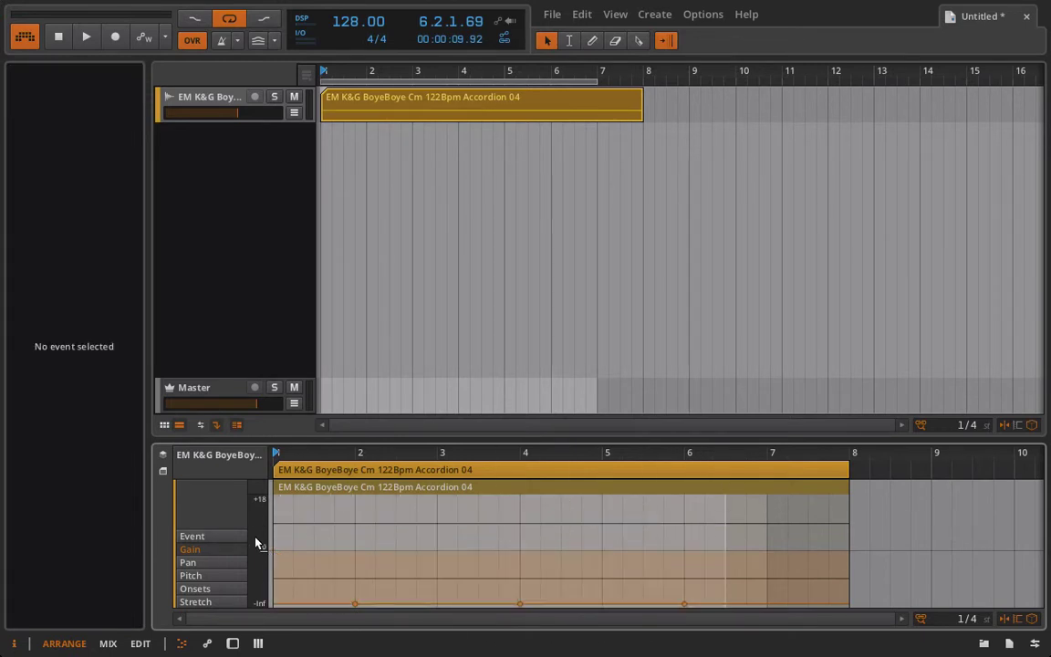
{"action": "left_click_drag", "start_coordinate": [683, 571], "coordinate": [265, 653]}
{"action": "key", "text": "Delete"}
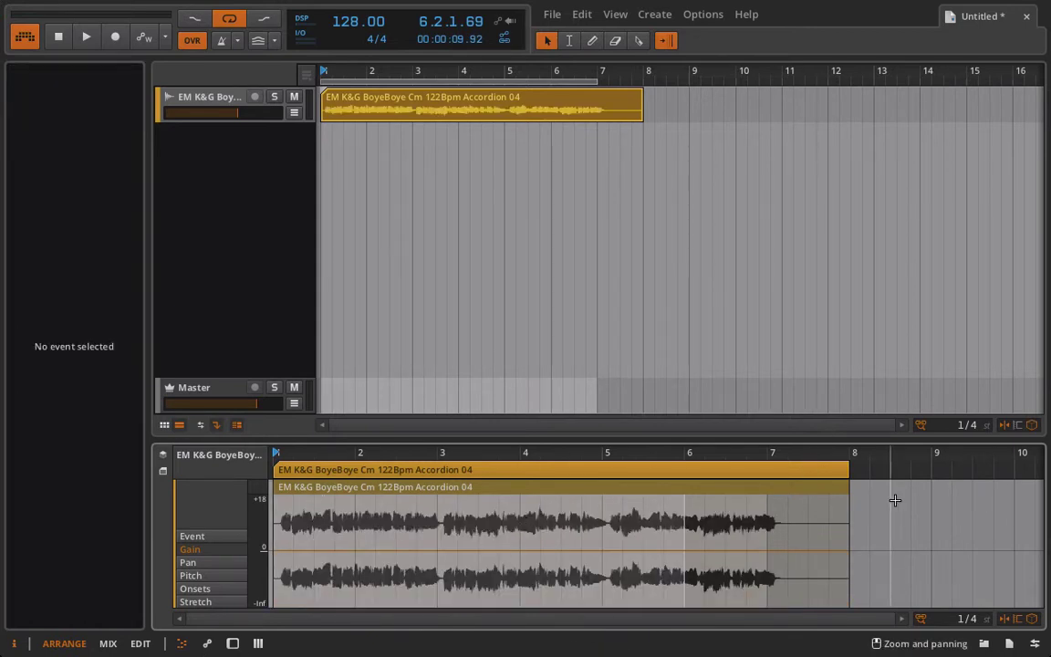
Step: Insert a Filter in the FX slot of the LFO MOD device and set its pre gain to 0 dB
{"action": "double_click", "coordinate": [209, 98]}
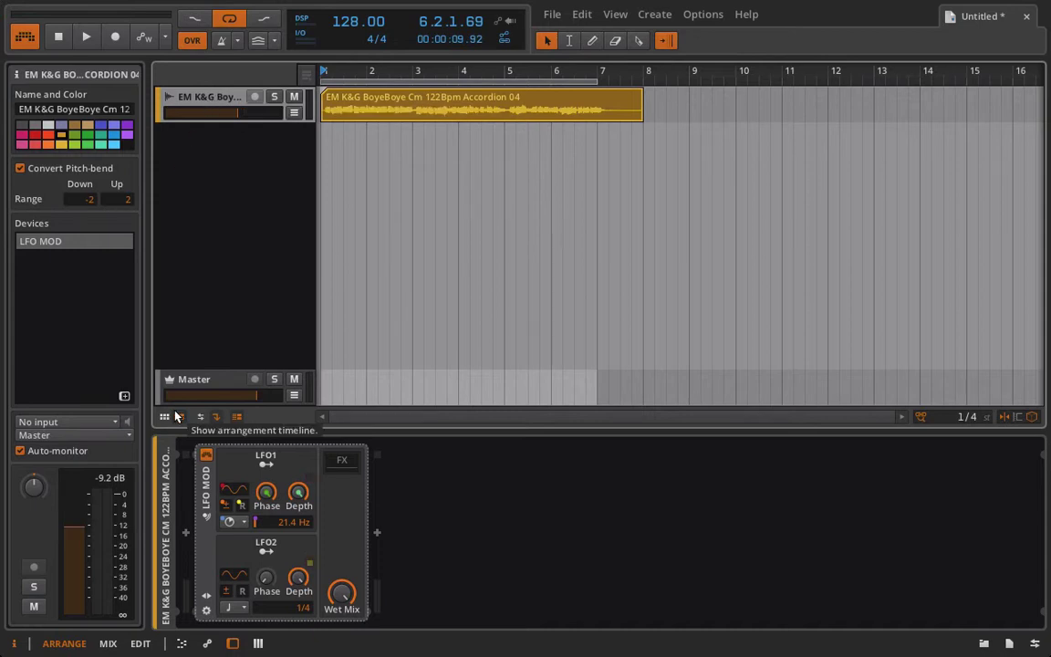
{"action": "left_click", "coordinate": [343, 462]}
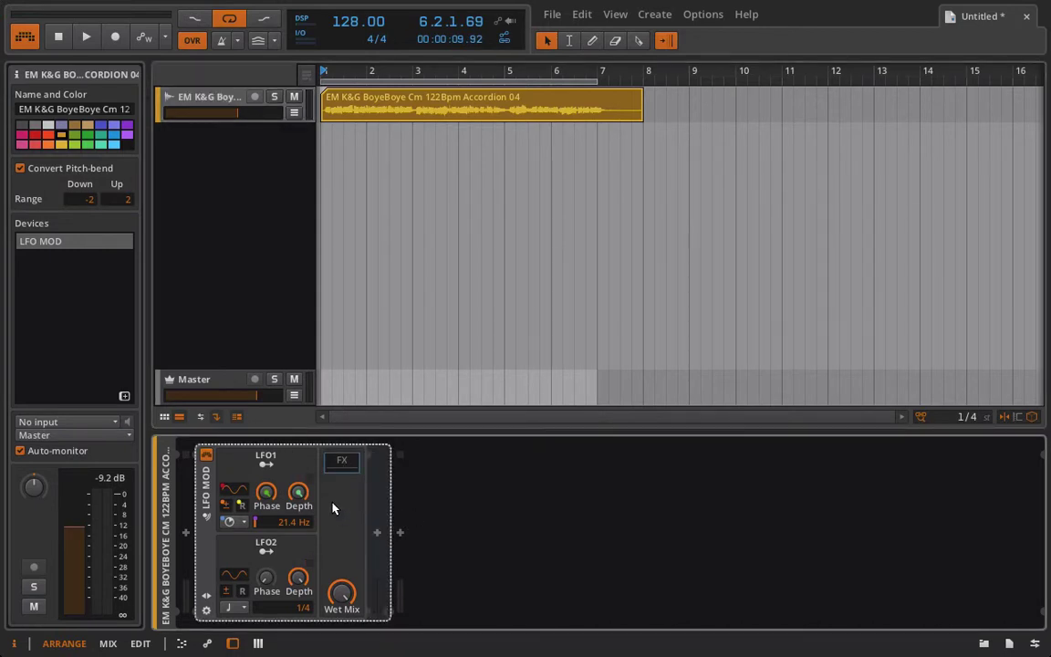
{"action": "left_click", "coordinate": [377, 533]}
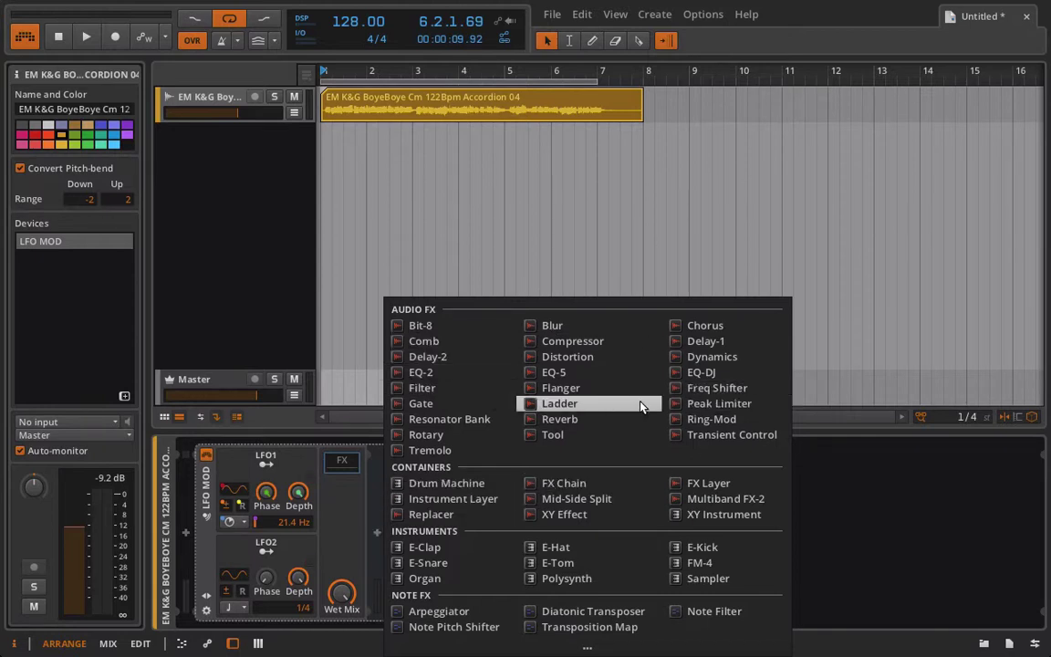
{"action": "left_click", "coordinate": [425, 389]}
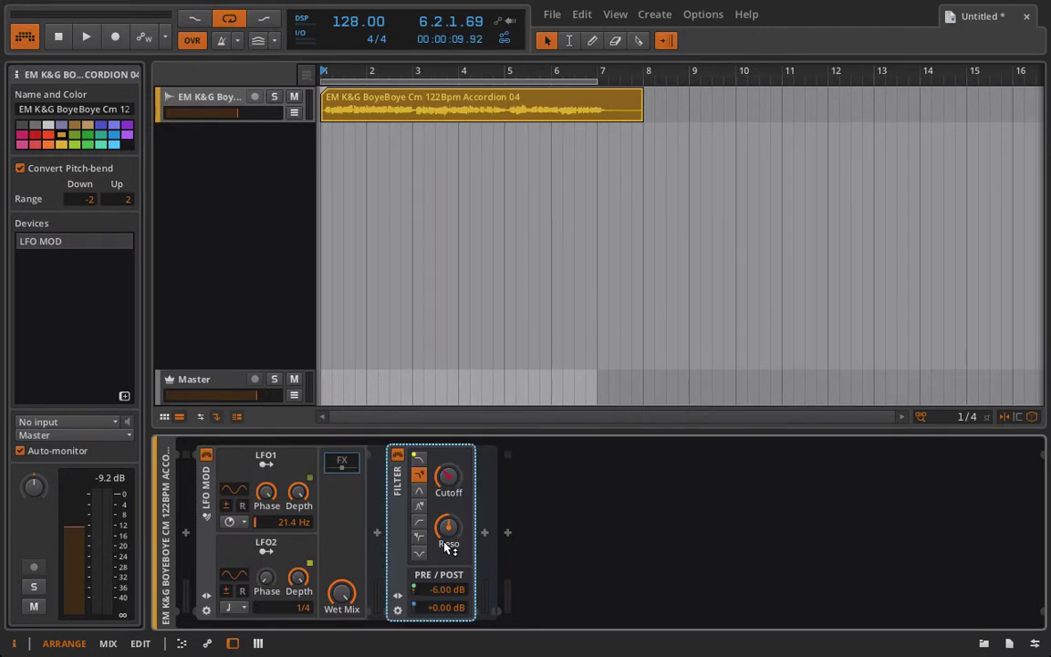
{"action": "double_click", "coordinate": [446, 590]}
{"action": "type", "text": "0"}
{"action": "key", "text": "Return"}
Step: Assign LFO1 to the filter's Cutoff with an amount of +73.13, audition it, and raise the LFO1 rate to 50.1 Hz
{"action": "left_click", "coordinate": [270, 465]}
{"action": "left_click_drag", "start_coordinate": [447, 478], "coordinate": [447, 415]}
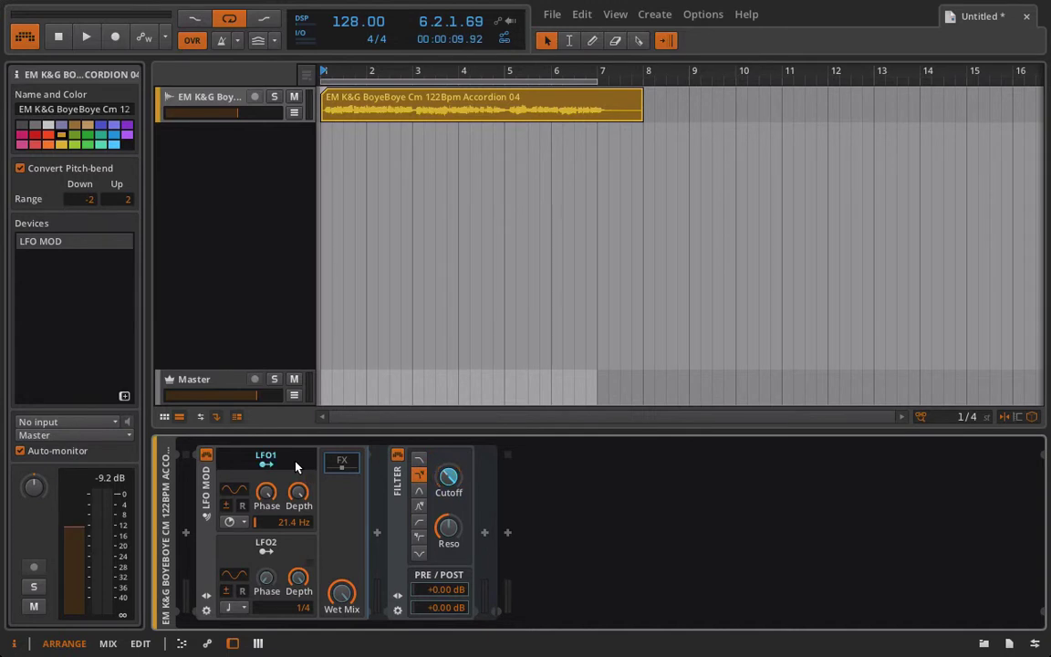
{"action": "key", "text": "space"}
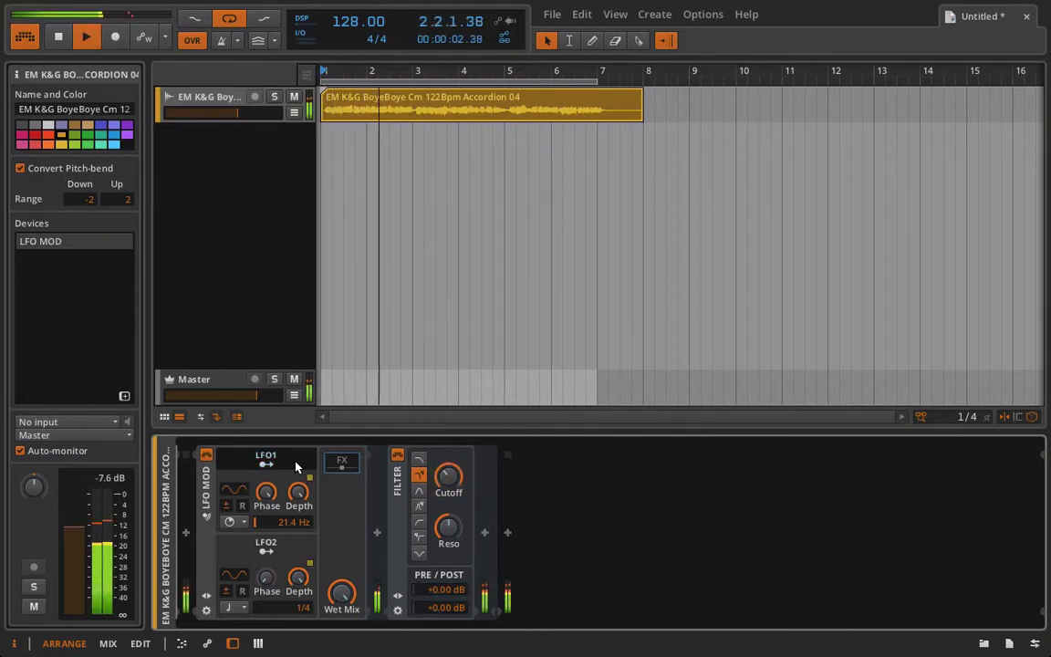
{"action": "key", "text": "space"}
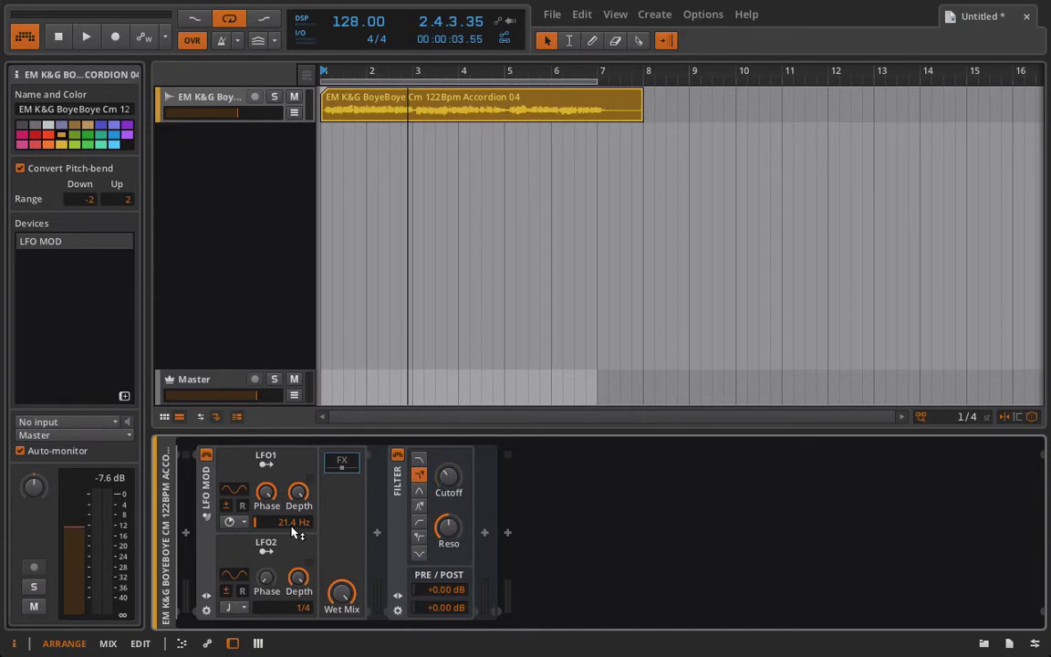
{"action": "left_click_drag", "start_coordinate": [291, 525], "coordinate": [291, 467]}
{"action": "key", "text": "space"}
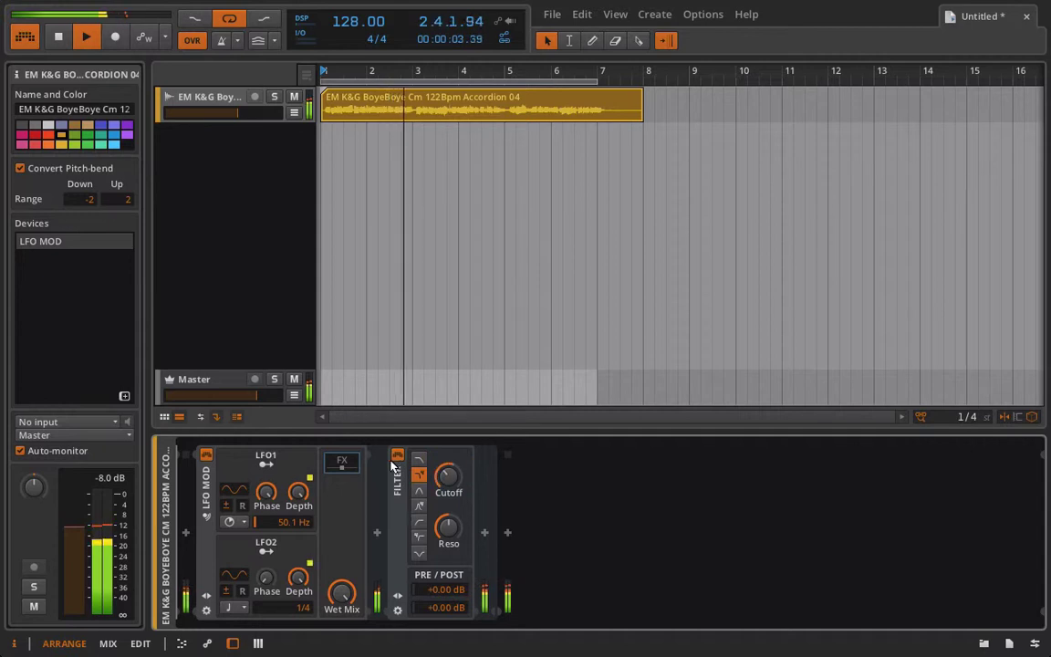
Step: Compare the playing accordion loop with the LFO MOD device bypassed and active, leaving it active
{"action": "left_click", "coordinate": [206, 455]}
{"action": "left_click", "coordinate": [206, 455]}
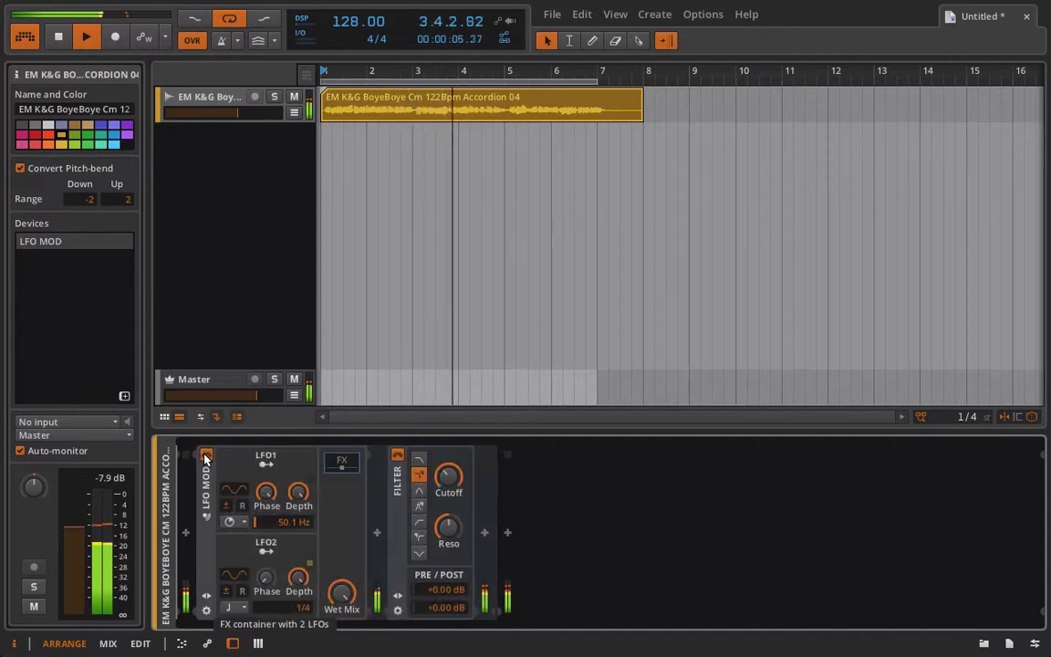
{"action": "left_click", "coordinate": [205, 457]}
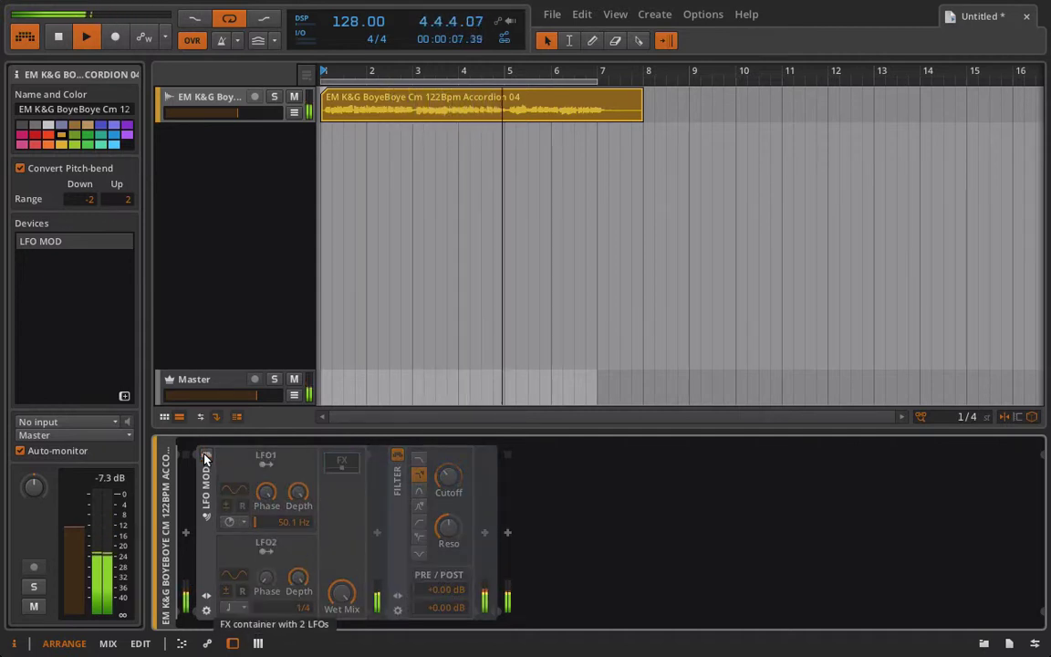
{"action": "left_click", "coordinate": [205, 456]}
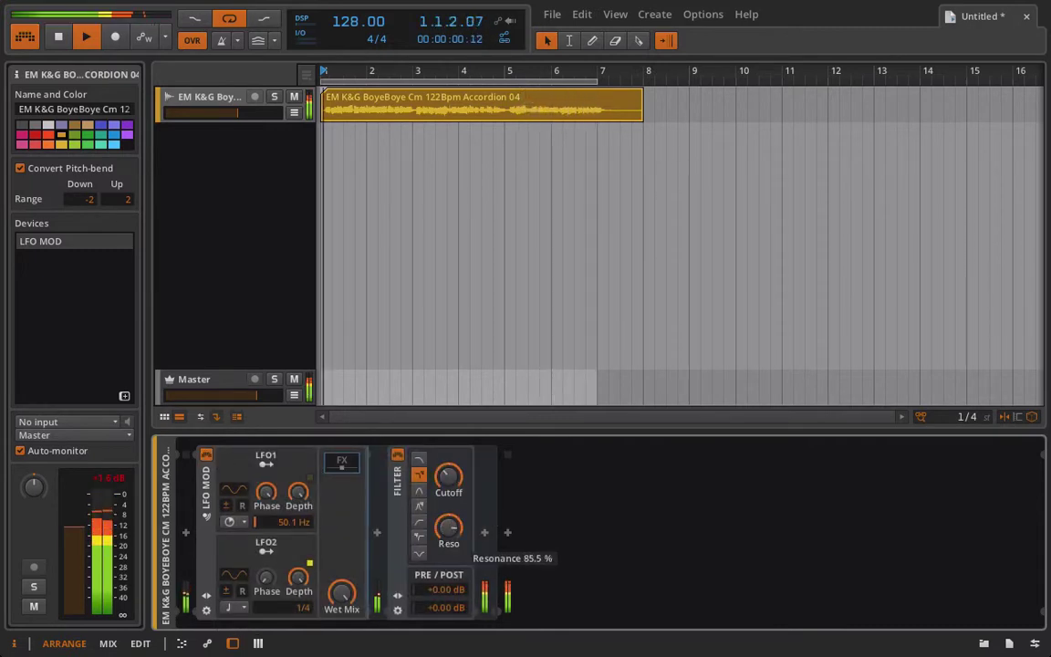
{"action": "left_click", "coordinate": [206, 456]}
{"action": "key", "text": "space"}
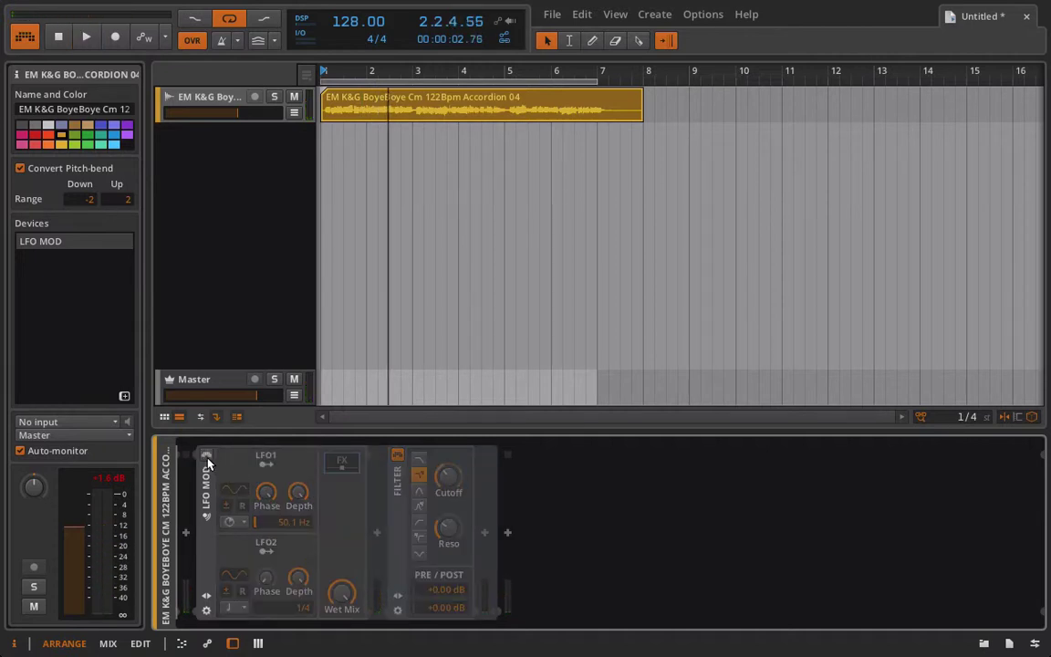
{"action": "left_click", "coordinate": [206, 456]}
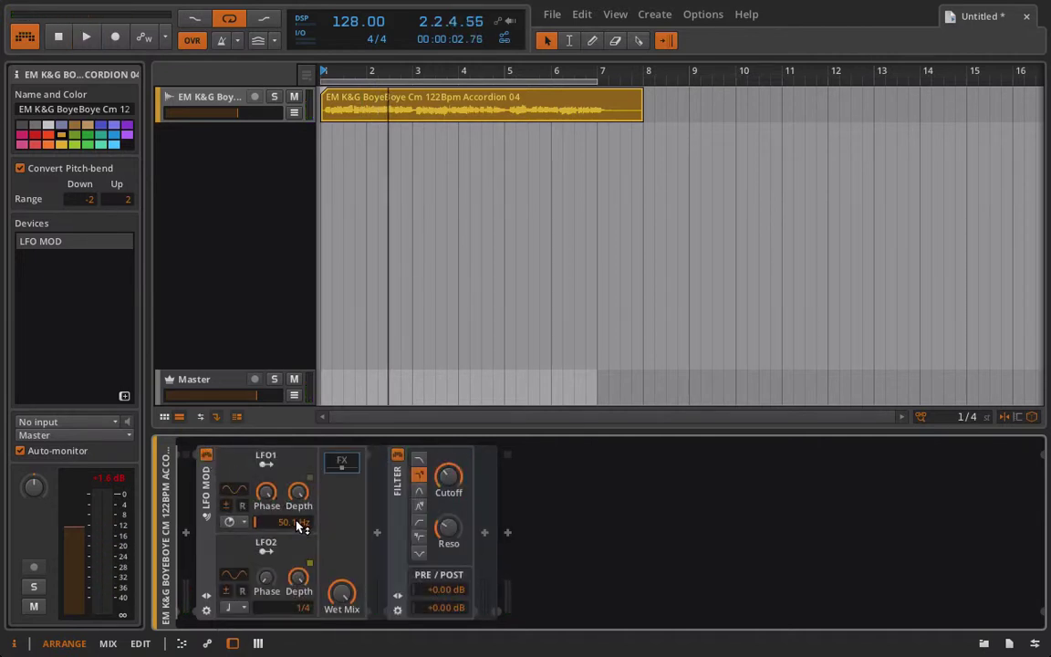
Step: Slow LFO1's rate to 0.77 Hz while the loop plays
{"action": "key", "text": "space"}
{"action": "left_click_drag", "start_coordinate": [298, 524], "coordinate": [301, 566]}
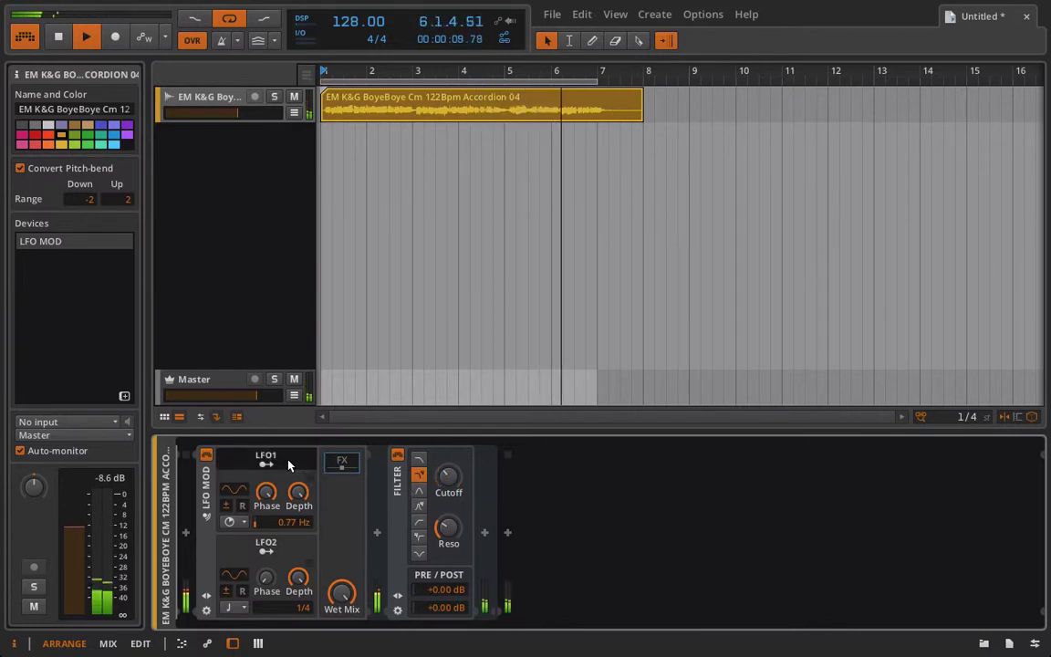
{"action": "key", "text": "space"}
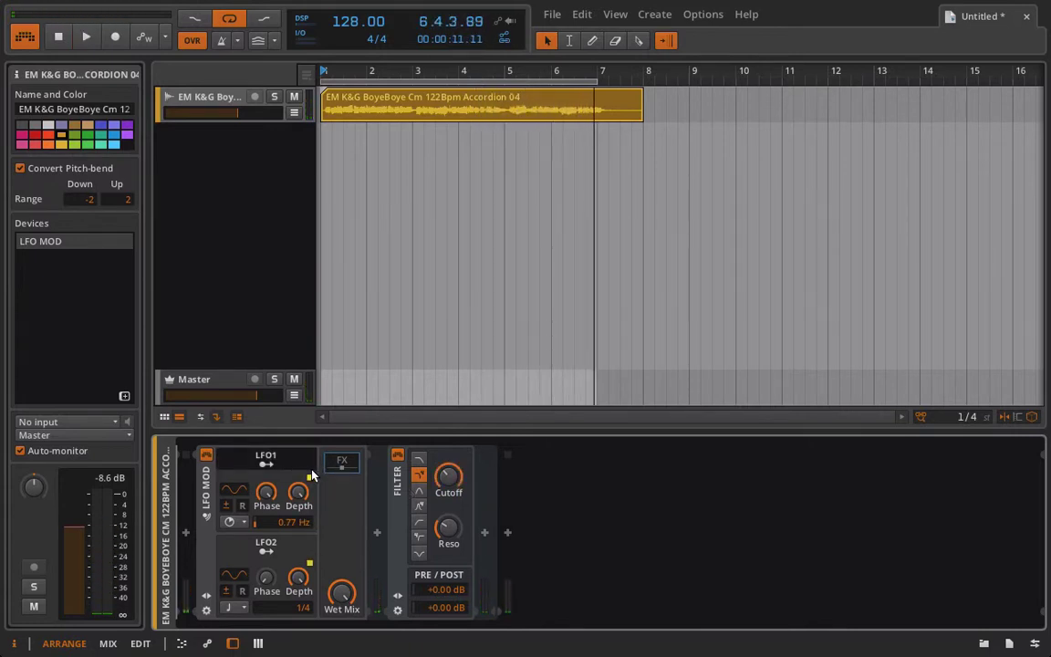
Step: Clear the LFO1 modulation from the filter's Cutoff
{"action": "right_click", "coordinate": [451, 476]}
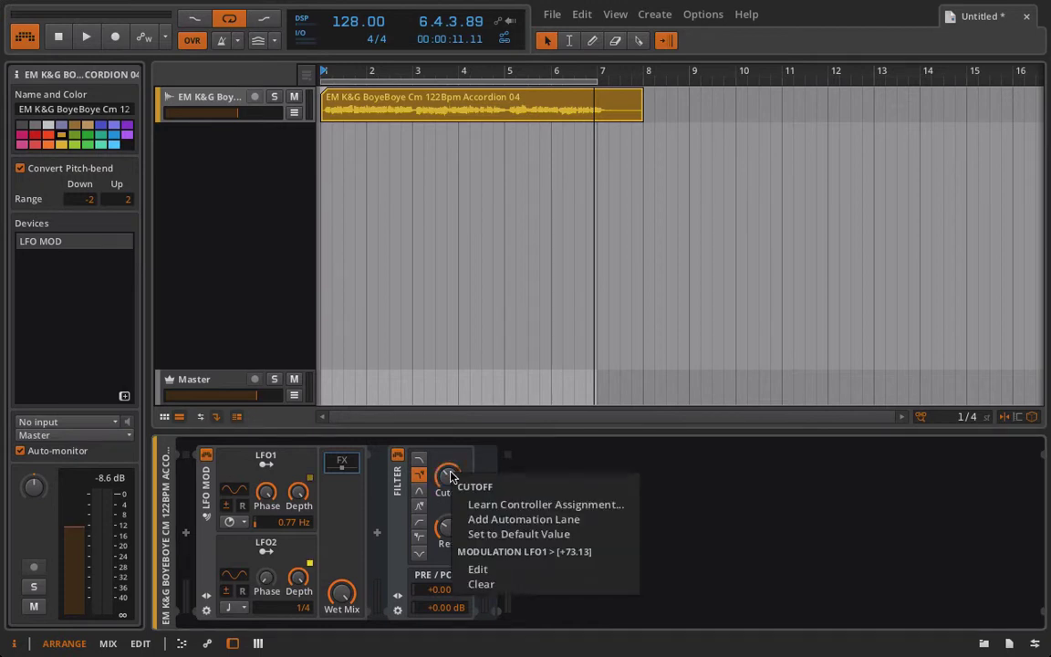
{"action": "left_click", "coordinate": [480, 585]}
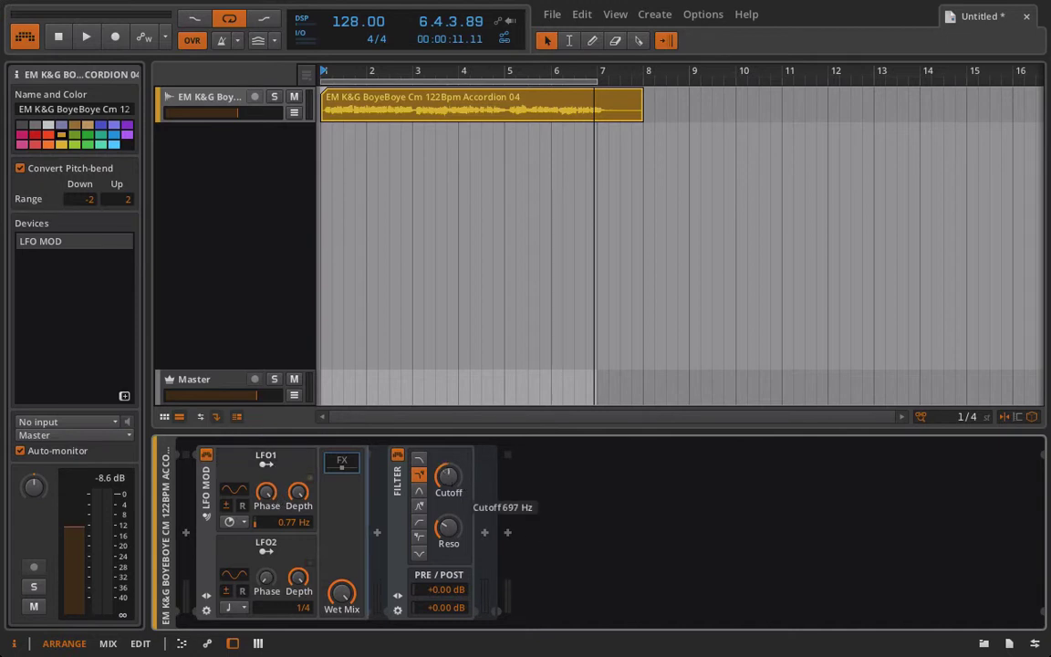
Step: Assign LFO1 as a modulator of the filter's Cutoff and audition the accordion loop
{"action": "left_click", "coordinate": [266, 464]}
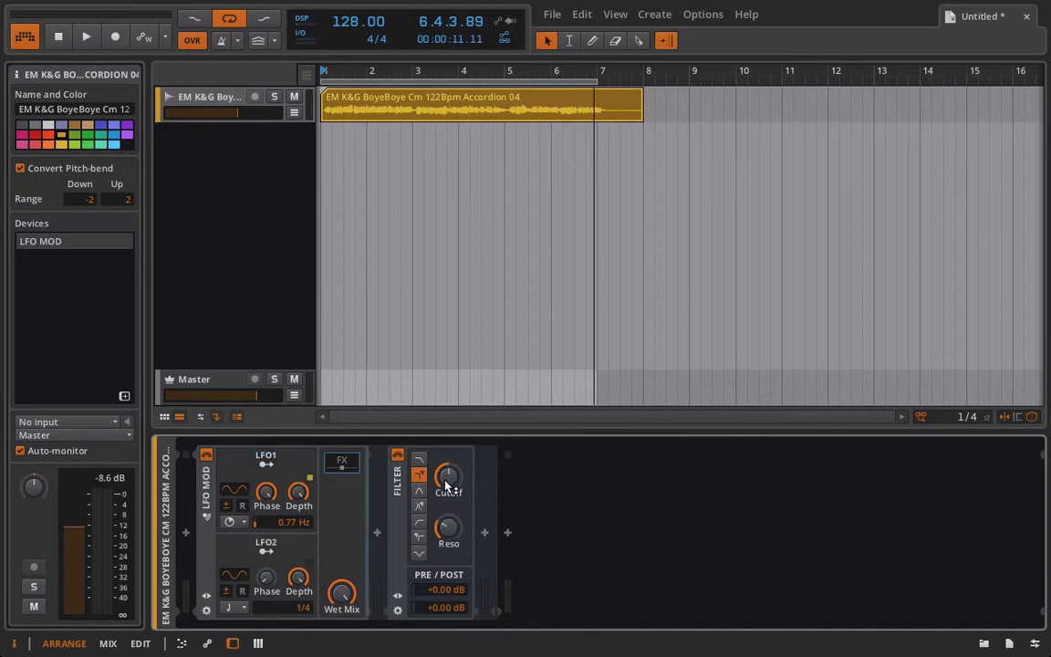
{"action": "left_click", "coordinate": [308, 465]}
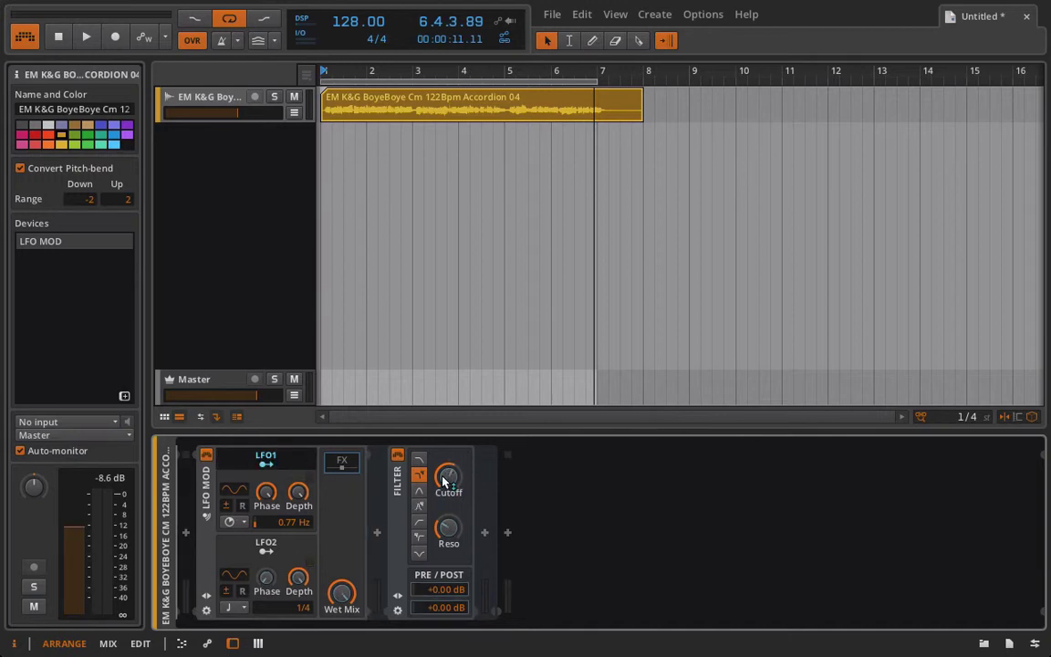
{"action": "left_click_drag", "start_coordinate": [445, 477], "coordinate": [448, 456]}
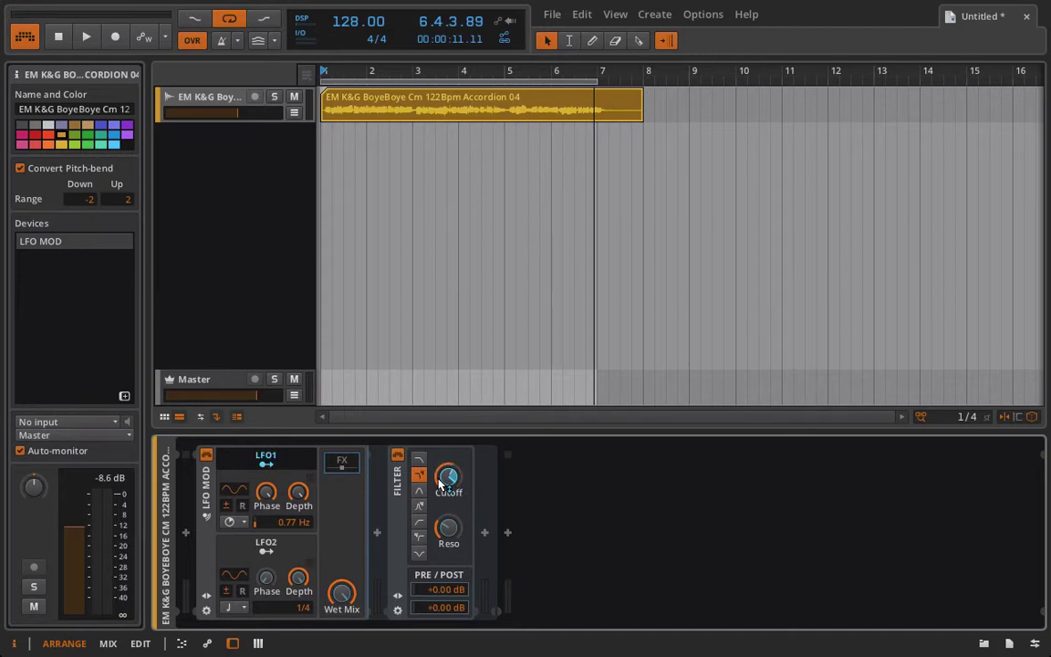
{"action": "left_click_drag", "start_coordinate": [448, 477], "coordinate": [448, 485]}
{"action": "key", "text": "space"}
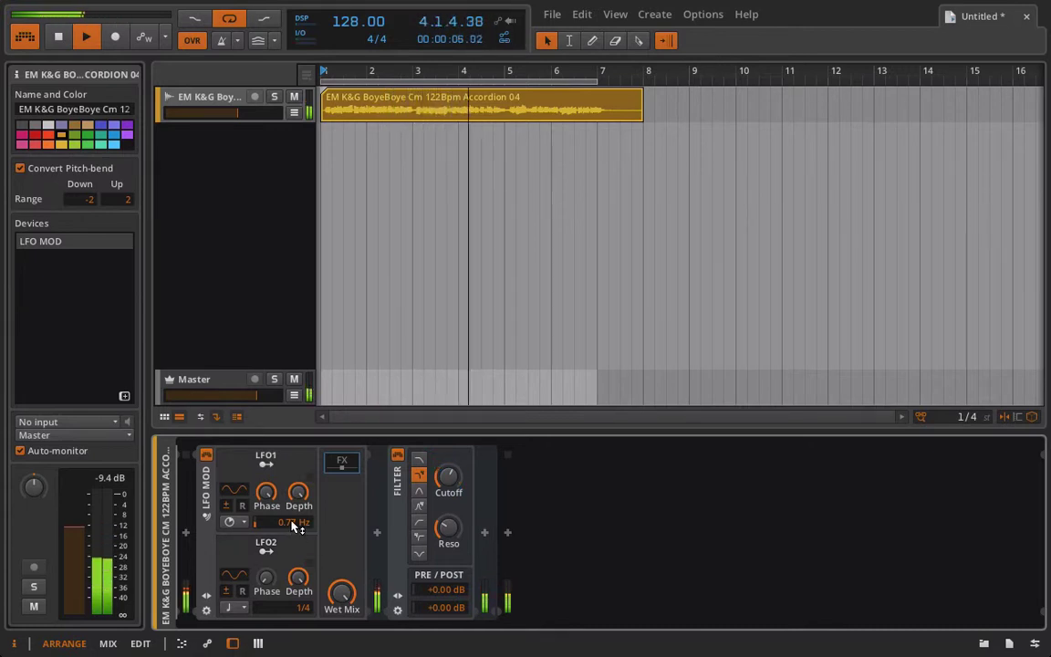
{"action": "key", "text": "space"}
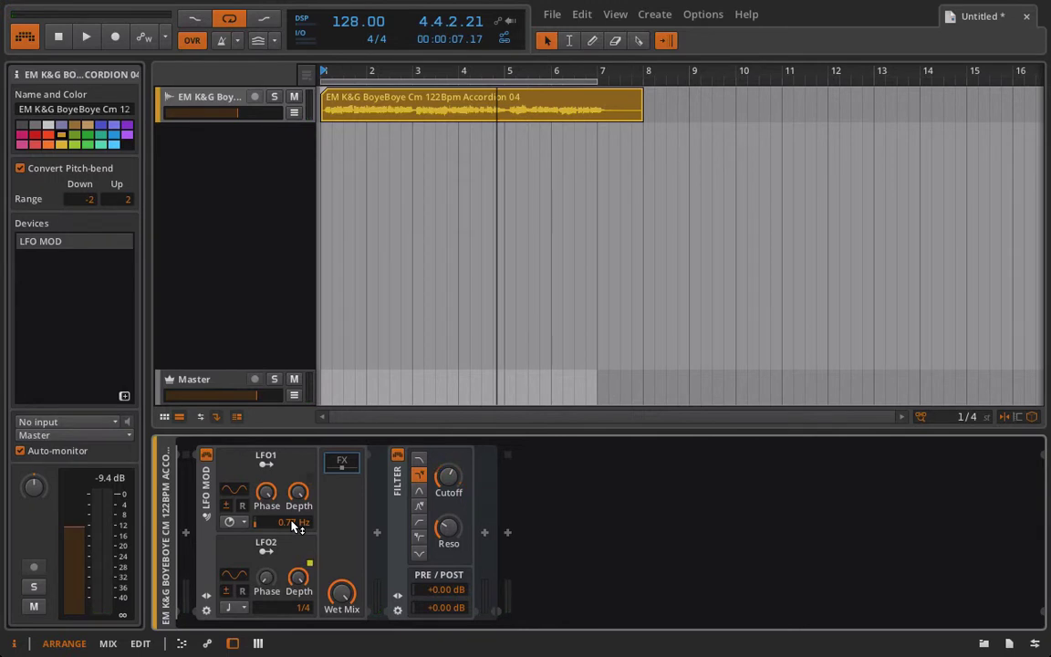
Step: Reduce LFO1's Depth to about 50% and audition the weaker Cutoff modulation on the loop
{"action": "left_click", "coordinate": [266, 455]}
{"action": "left_click_drag", "start_coordinate": [299, 493], "coordinate": [299, 507]}
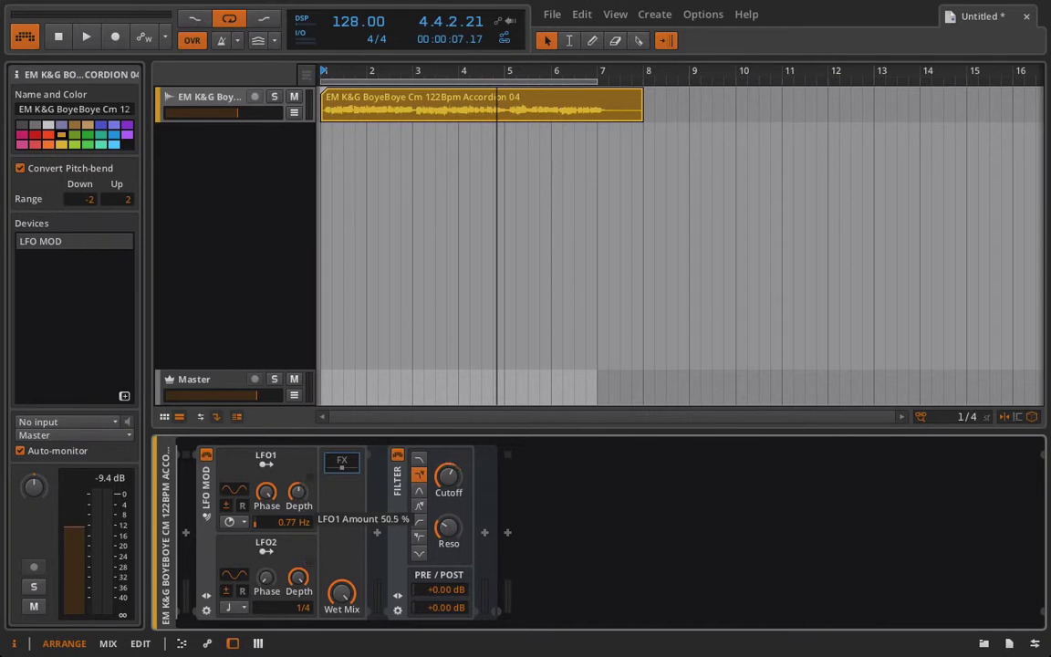
{"action": "left_click_drag", "start_coordinate": [299, 508], "coordinate": [299, 507]}
{"action": "key", "text": "space"}
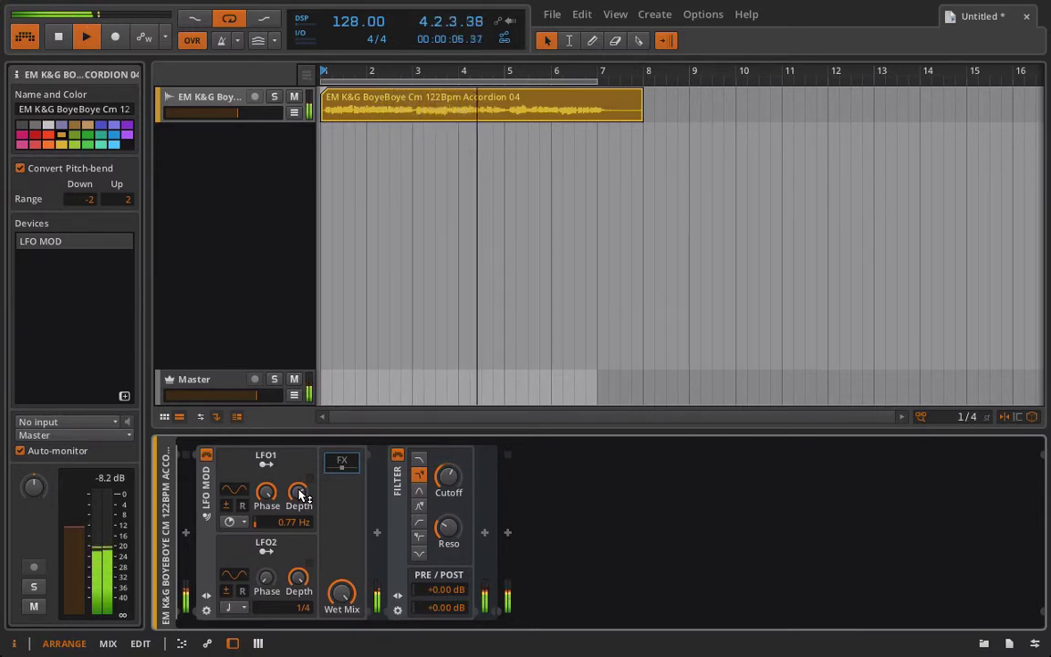
{"action": "key", "text": "space"}
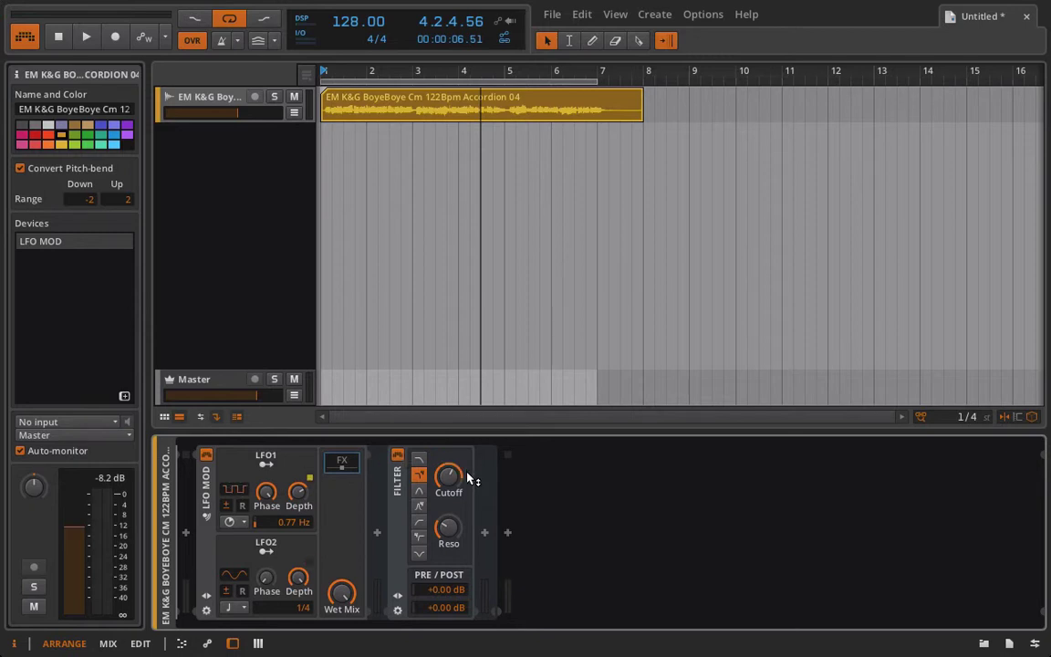
Step: Audition LFO1's sawtooth and random waveforms on the loop, ending on random with the rate at 2.44 Hz
{"action": "key", "text": "space"}
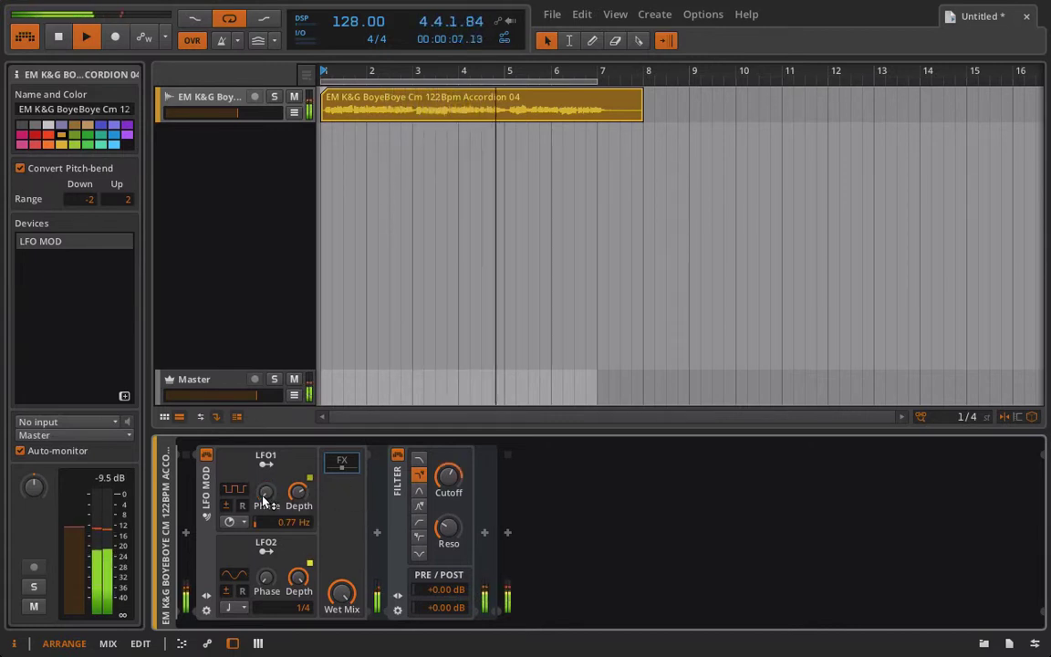
{"action": "left_click", "coordinate": [235, 489]}
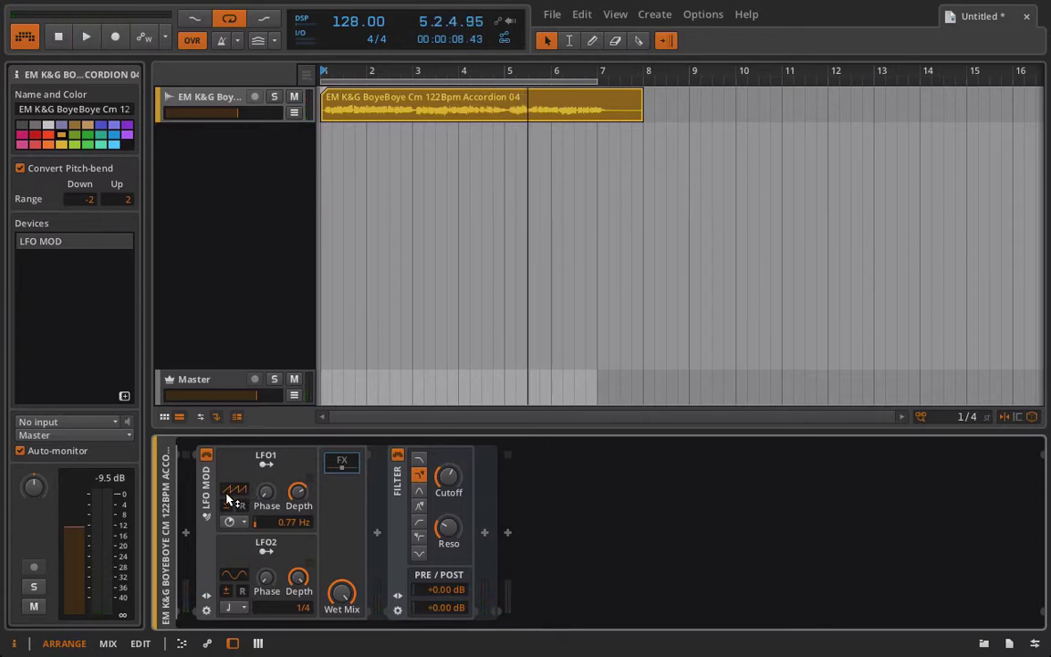
{"action": "key", "text": "space"}
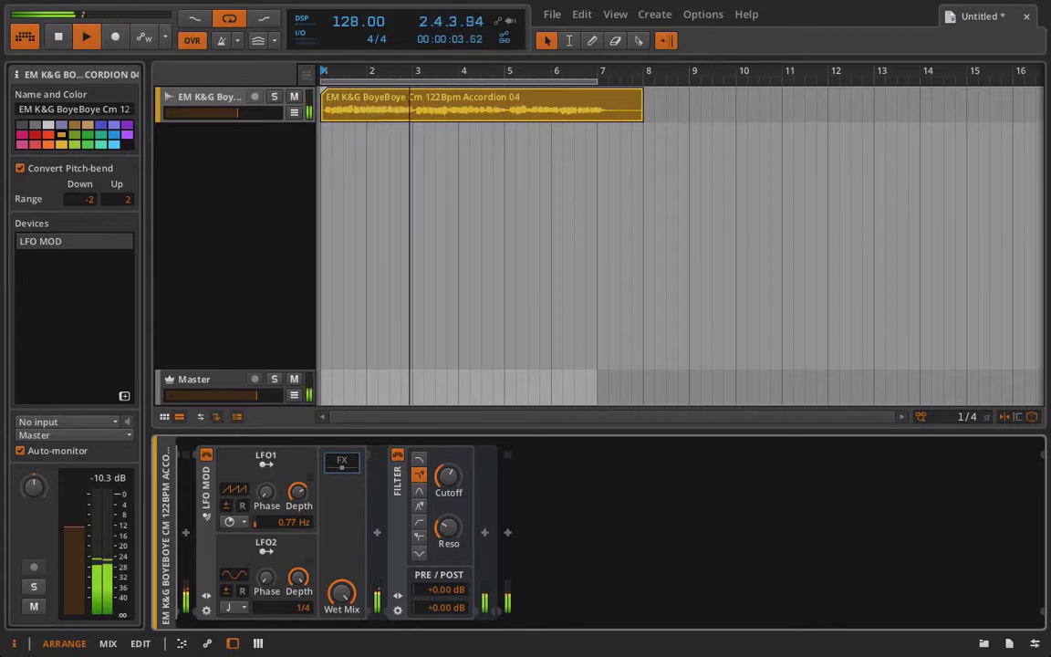
{"action": "left_click_drag", "start_coordinate": [226, 497], "coordinate": [226, 484]}
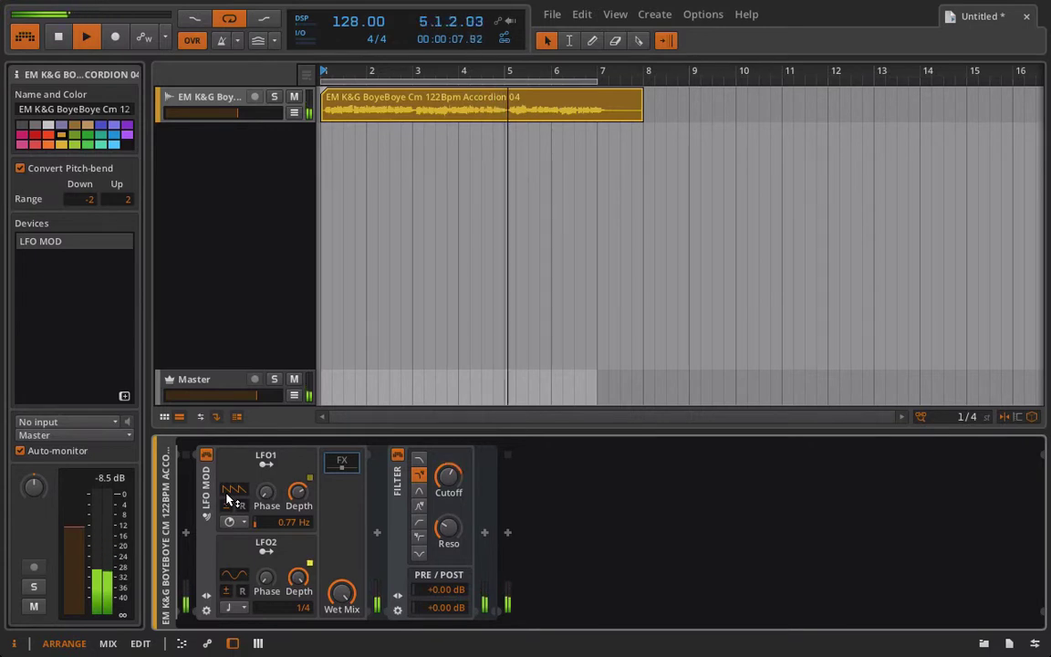
{"action": "left_click_drag", "start_coordinate": [226, 497], "coordinate": [226, 484]}
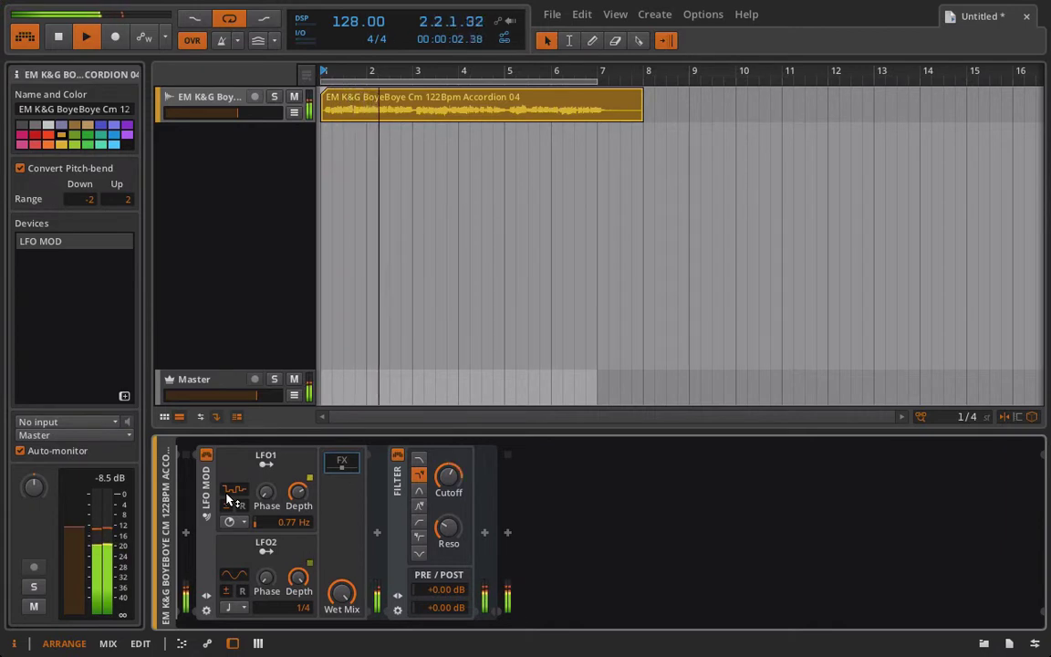
{"action": "left_click_drag", "start_coordinate": [295, 524], "coordinate": [294, 490]}
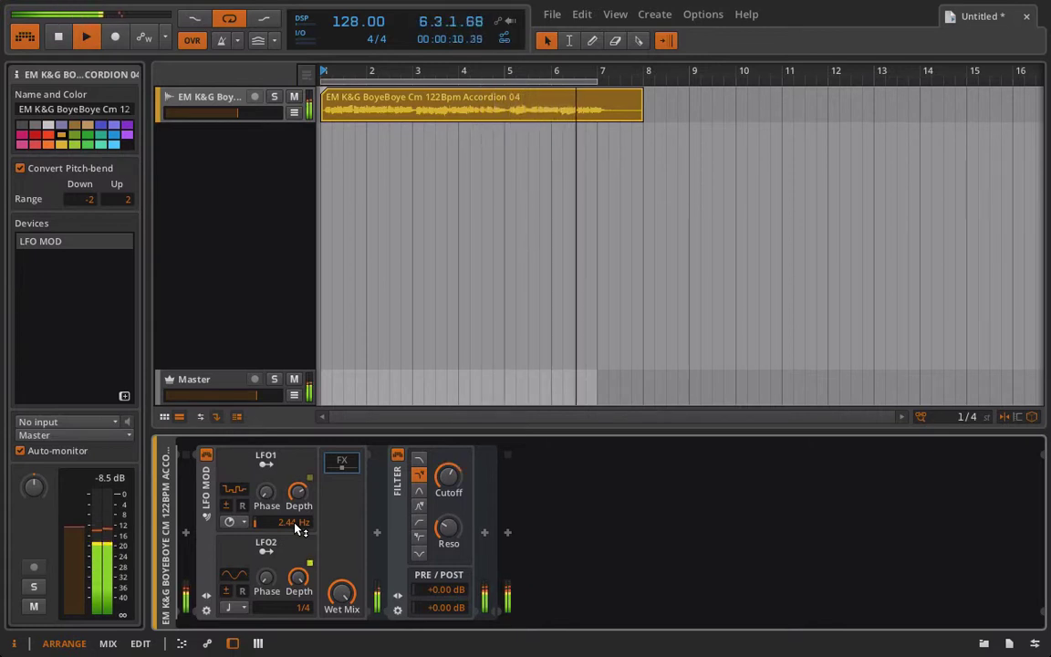
{"action": "key", "text": "space"}
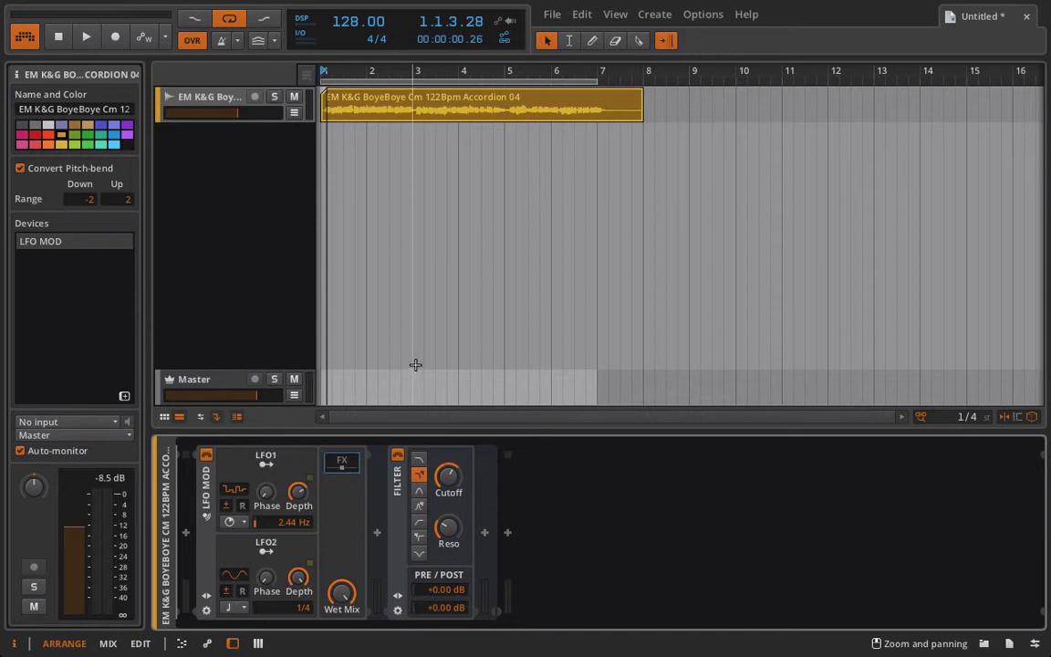
Step: Examine the accordion clip's waveform closely in the audio editor and return to the track's device chain
{"action": "double_click", "coordinate": [390, 103]}
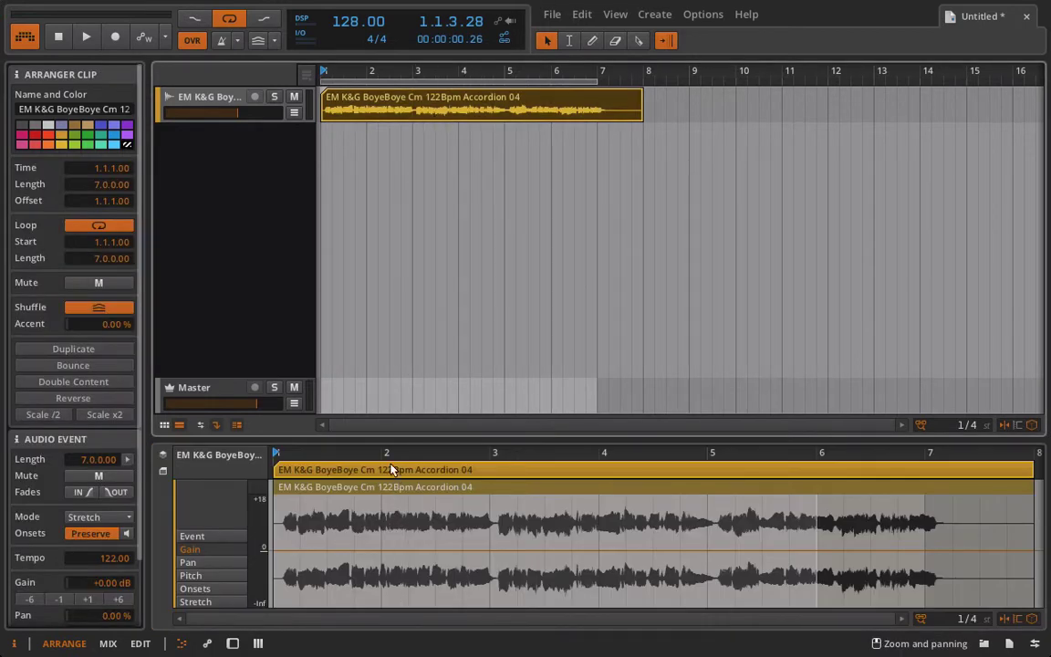
{"action": "left_click_drag", "start_coordinate": [382, 439], "coordinate": [369, 155]}
{"action": "left_click_drag", "start_coordinate": [321, 240], "coordinate": [281, 566]}
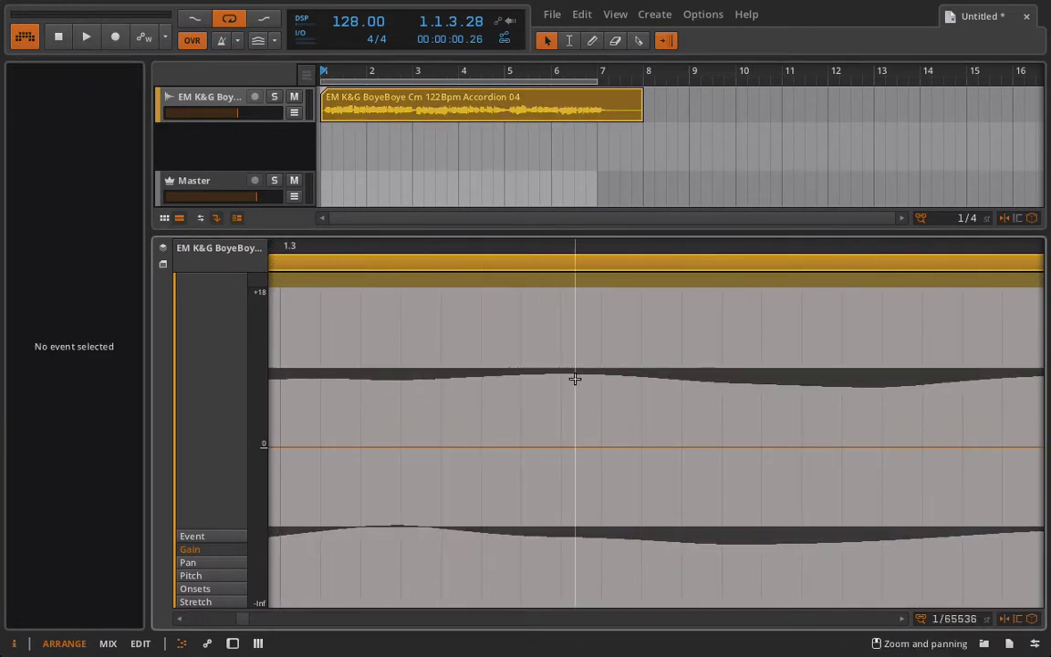
{"action": "left_click_drag", "start_coordinate": [497, 248], "coordinate": [312, 100]}
{"action": "left_click", "coordinate": [189, 98]}
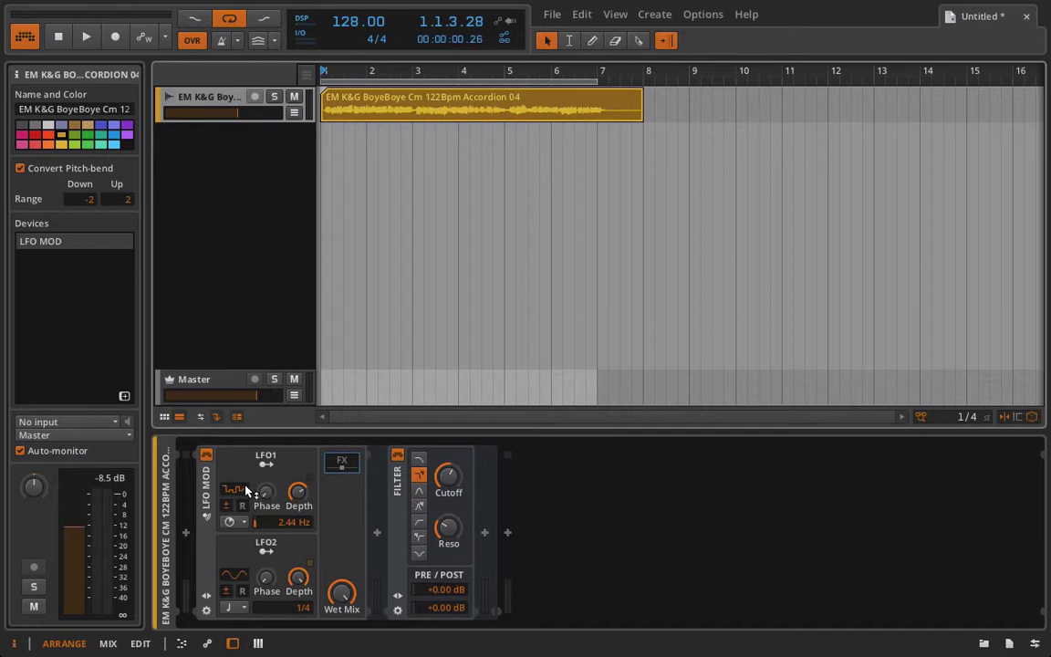
Step: Return LFO1 to a sine waveform and audition its Cutoff modulation after toggling bipolar mode twice
{"action": "left_click_drag", "start_coordinate": [241, 490], "coordinate": [241, 520]}
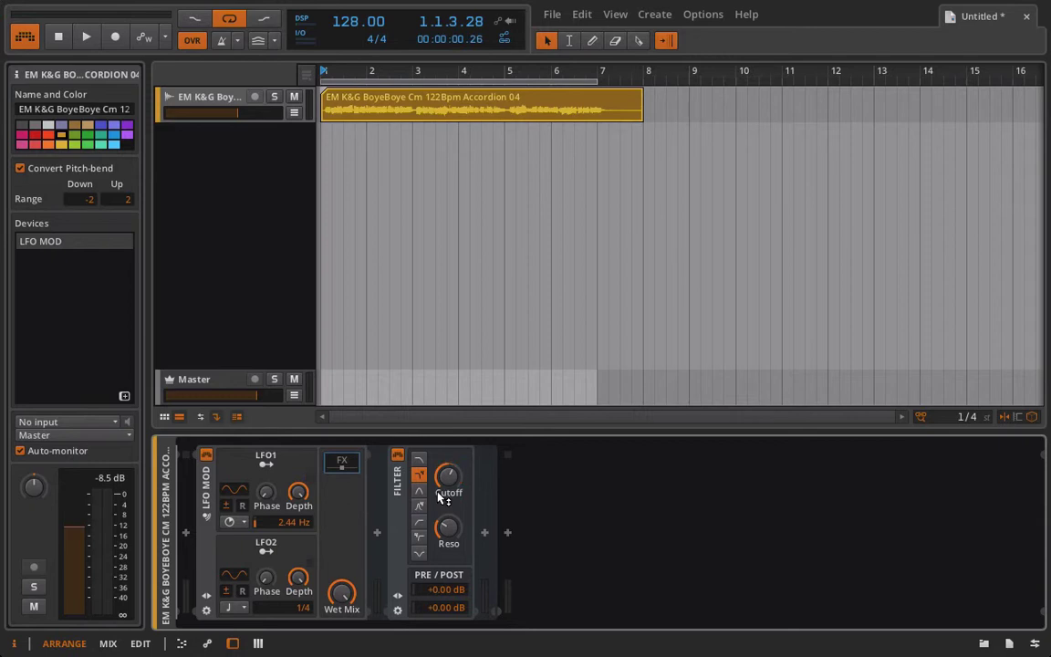
{"action": "left_click", "coordinate": [265, 465]}
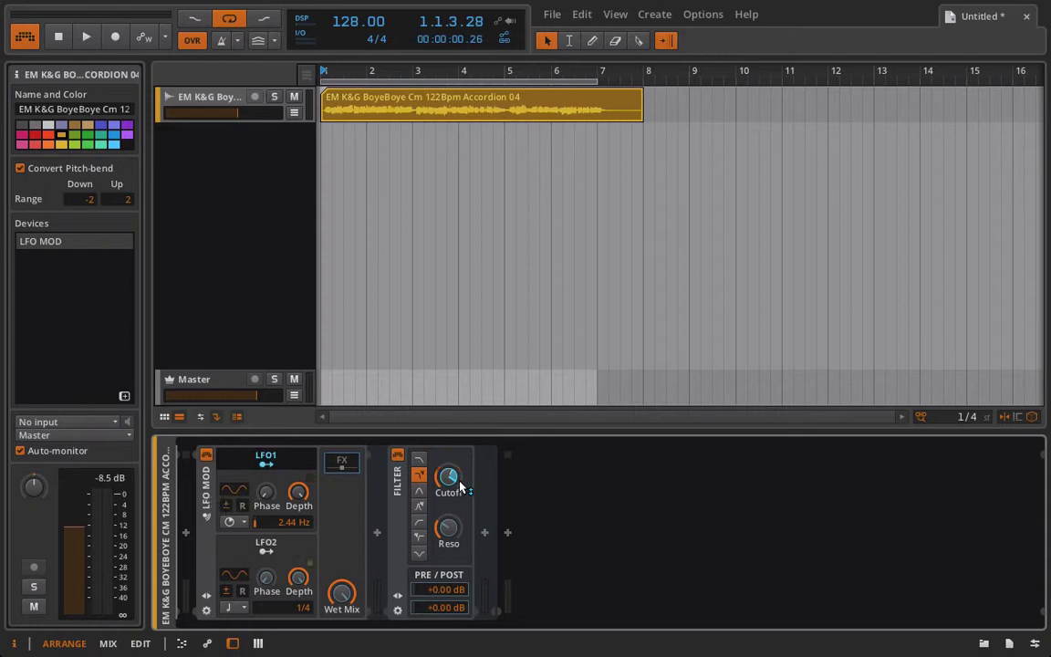
{"action": "left_click", "coordinate": [225, 507]}
{"action": "left_click", "coordinate": [226, 507]}
{"action": "key", "text": "space"}
{"action": "key", "text": "space"}
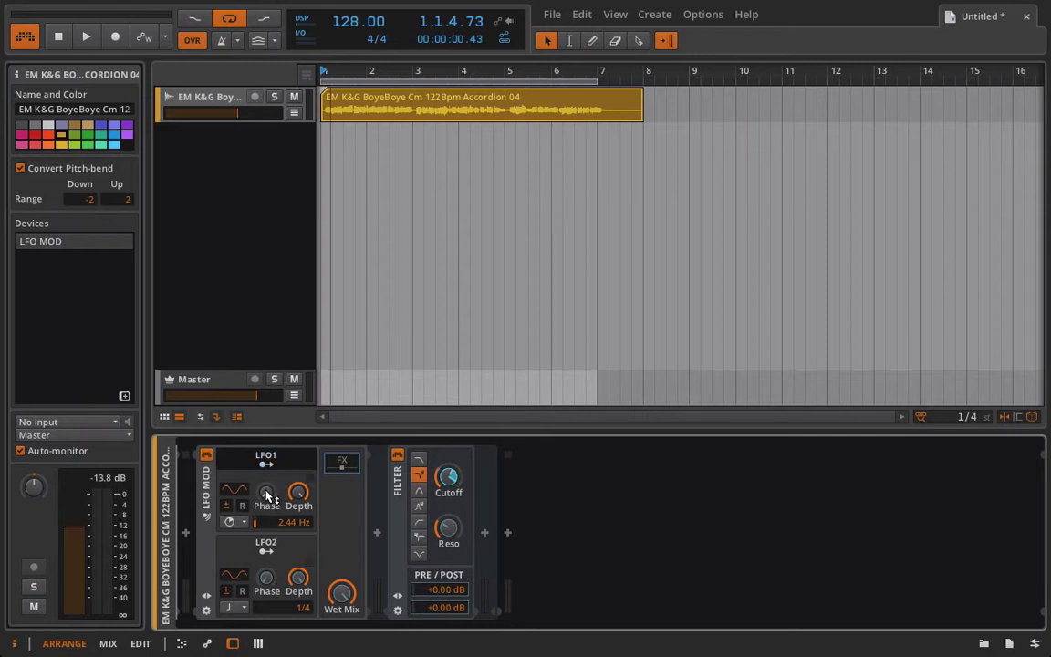
Step: Slow LFO1's rate to 0.34 Hz and play the accordion loop
{"action": "mouse_move", "coordinate": [270, 498]}
{"action": "left_click_drag", "start_coordinate": [283, 522], "coordinate": [282, 548]}
{"action": "key", "text": "space"}
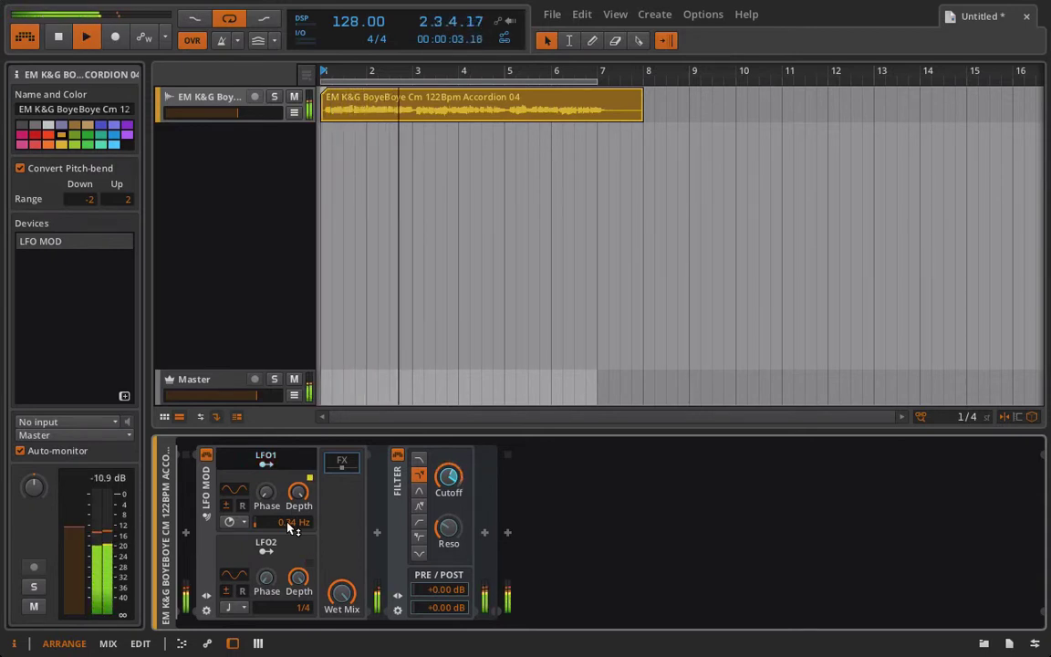
Step: Enable LFO1's retrigger option and restart playback several times to hear the LFO begin from the same point
{"action": "left_click", "coordinate": [242, 506]}
{"action": "key", "text": "space"}
{"action": "key", "text": "space"}
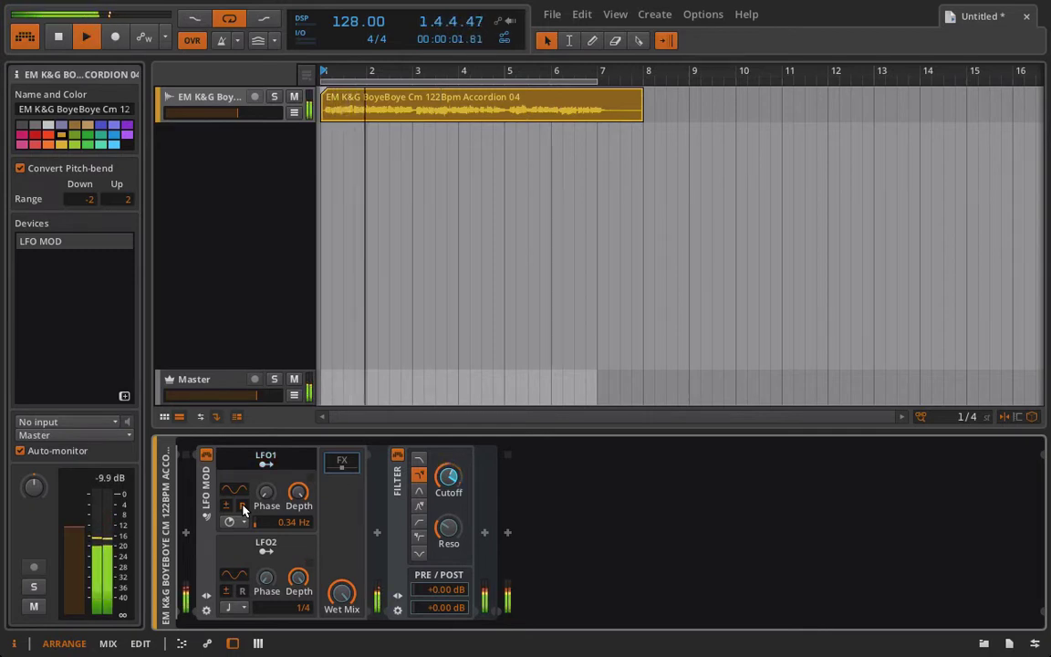
{"action": "key", "text": "space"}
{"action": "key", "text": "space"}
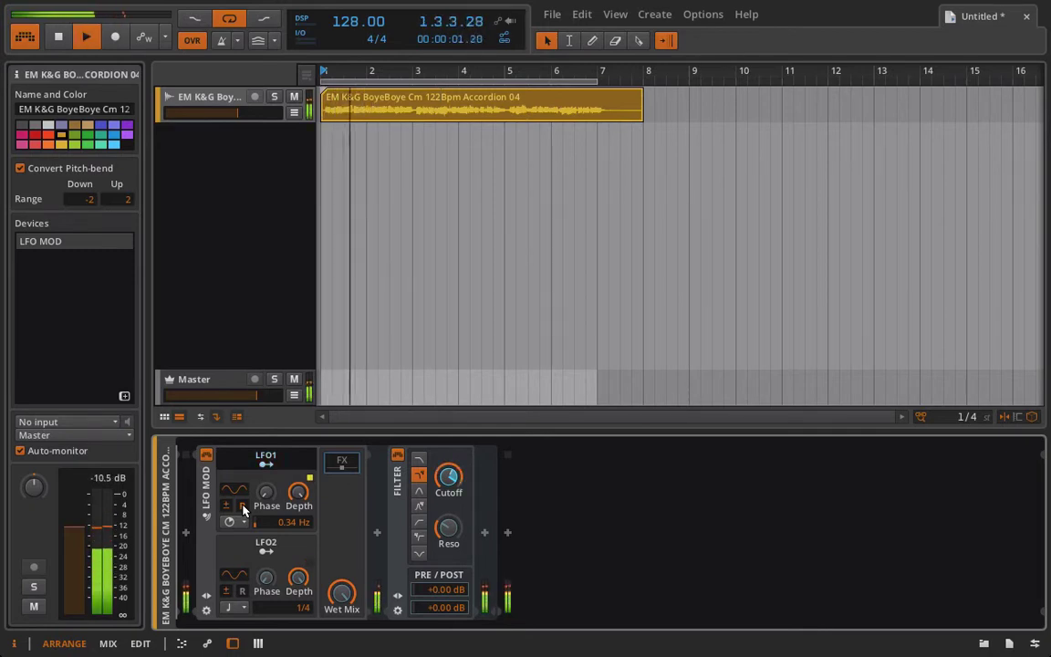
{"action": "key", "text": "space"}
{"action": "key", "text": "space"}
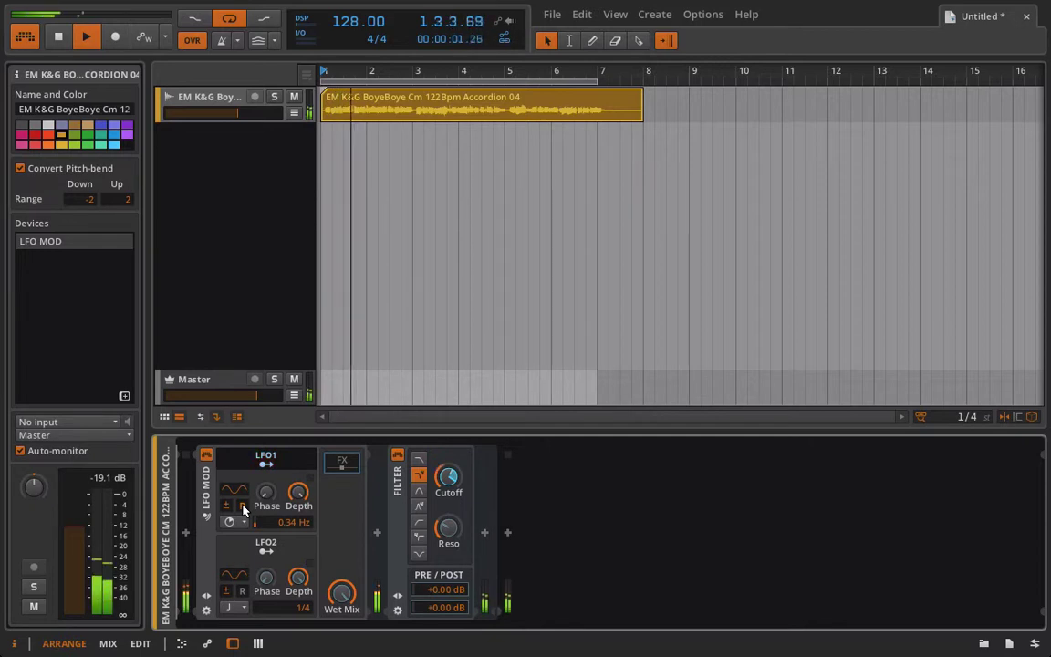
{"action": "key", "text": "space"}
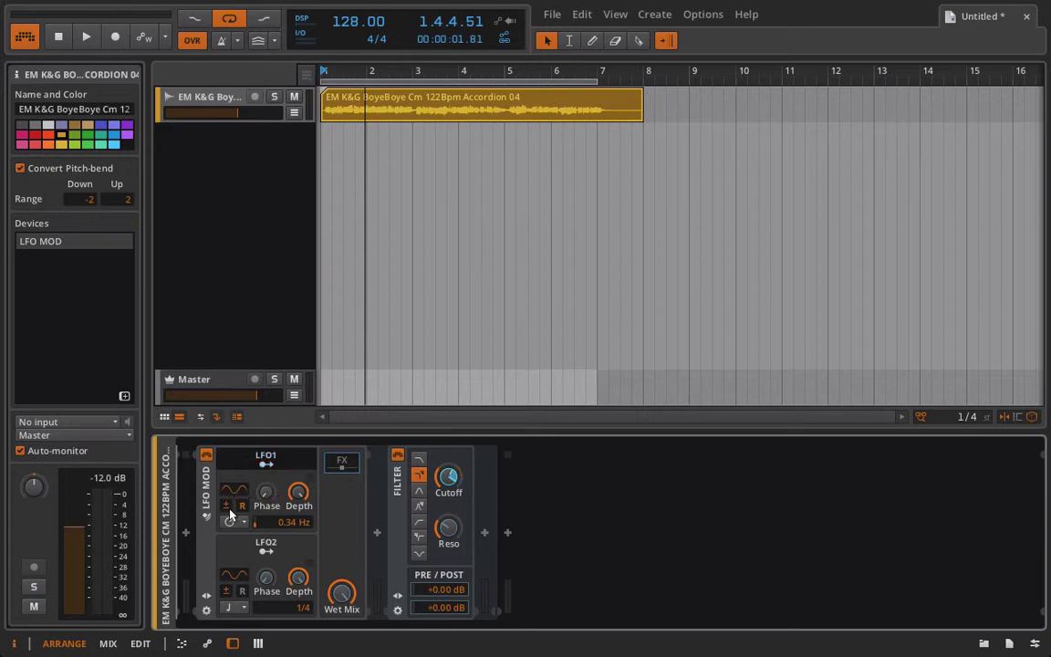
Step: Try a slight change of LFO1's Phase and reset it to its default
{"action": "left_click_drag", "start_coordinate": [264, 492], "coordinate": [264, 486]}
{"action": "double_click", "coordinate": [266, 501]}
Step: Keep LFO2's timing unit on time_beat and switch LFO1's timing unit from seconds to time_beat
{"action": "left_click", "coordinate": [241, 608]}
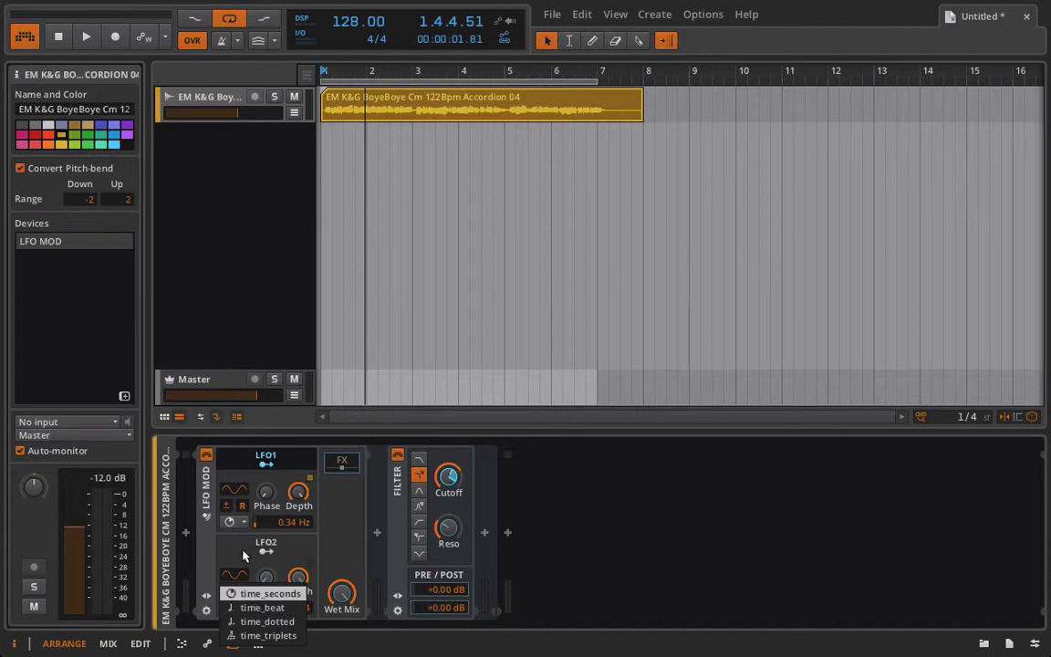
{"action": "left_click", "coordinate": [262, 608]}
{"action": "left_click", "coordinate": [234, 523]}
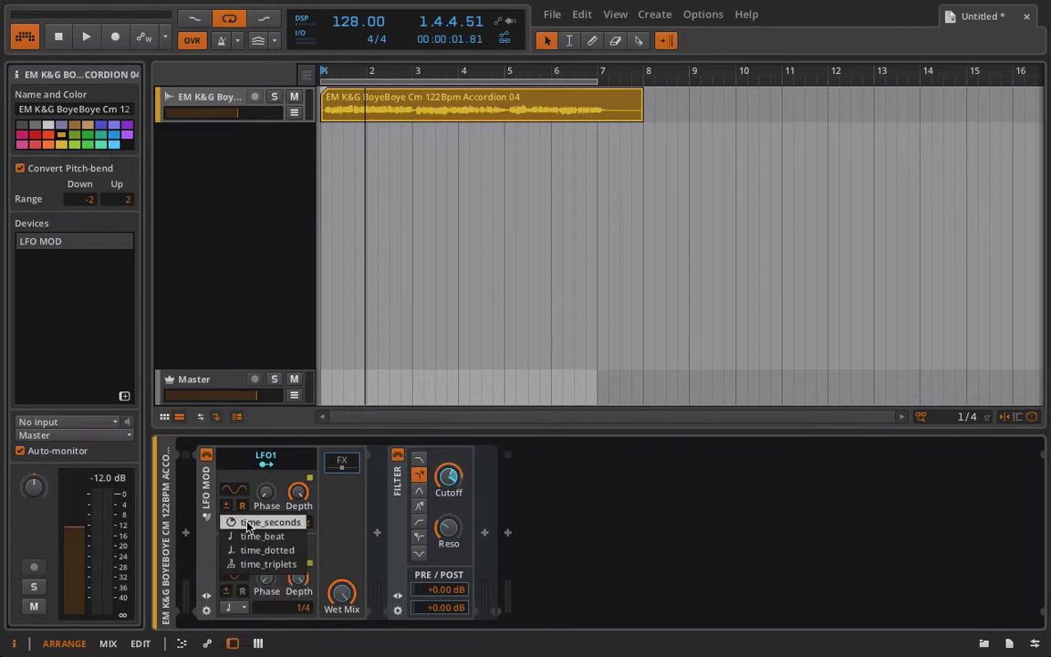
{"action": "left_click", "coordinate": [247, 523]}
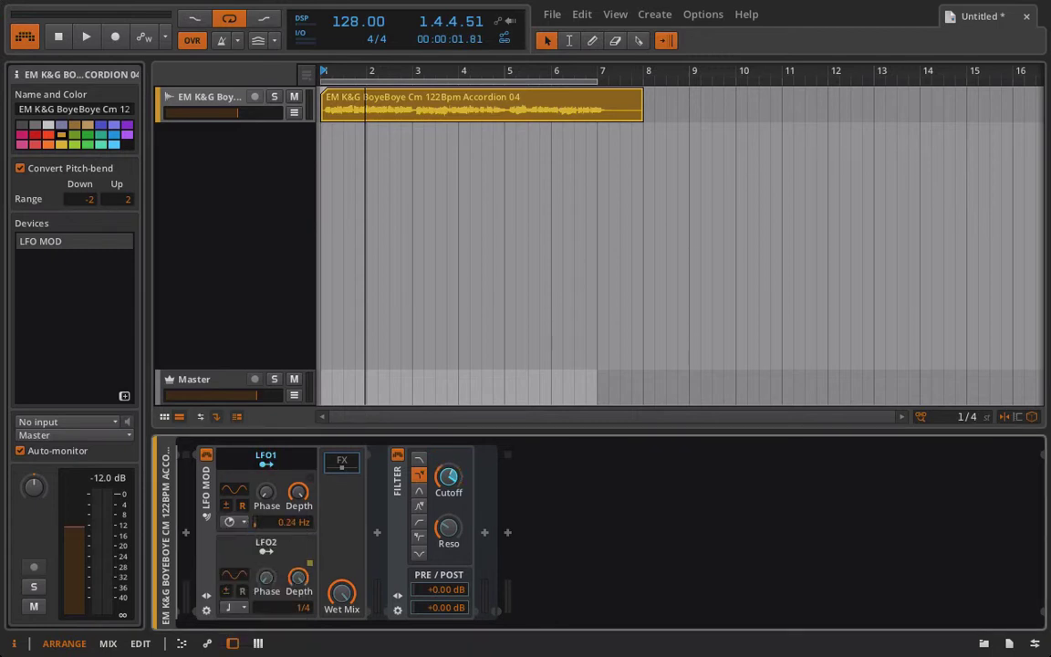
{"action": "left_click", "coordinate": [245, 523]}
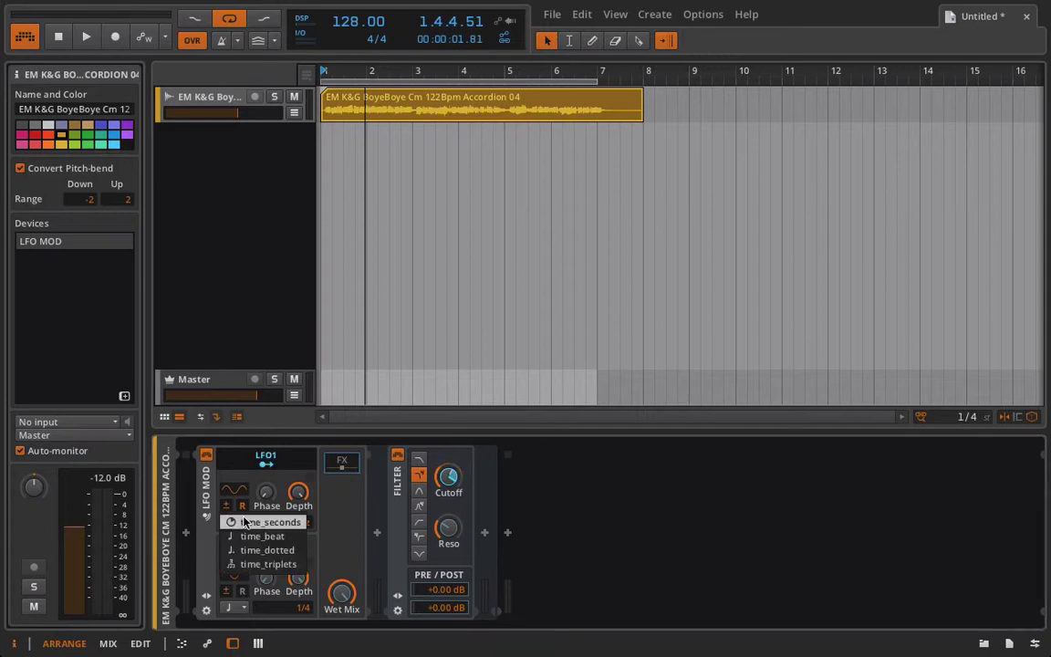
{"action": "left_click", "coordinate": [242, 539]}
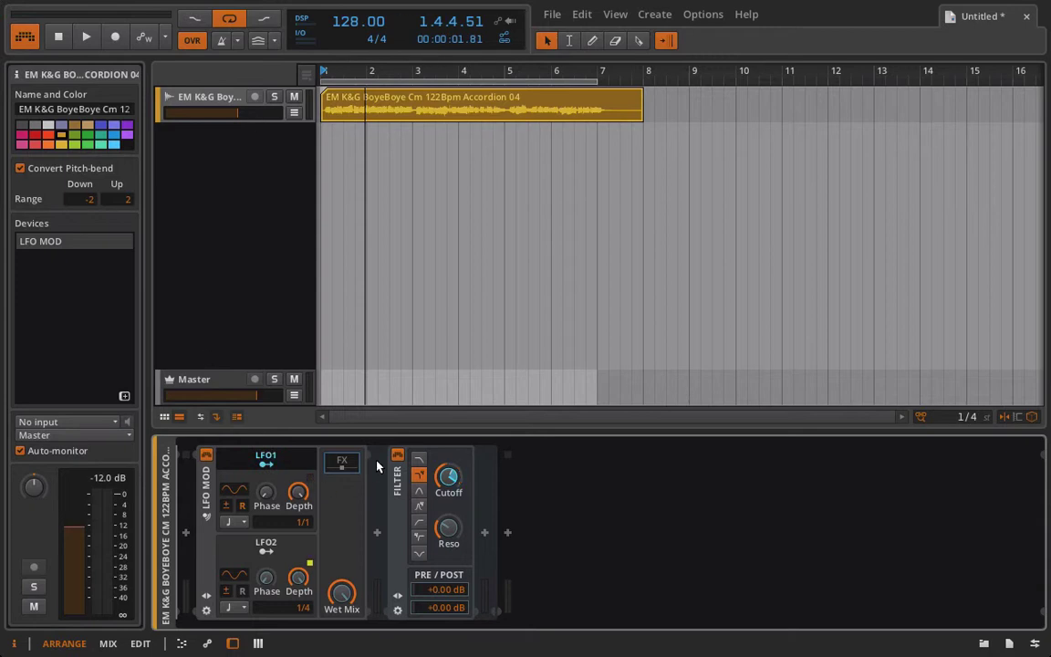
Step: Turn on the metronome and audition the loop with LFO1's rate set to 1/4
{"action": "left_click", "coordinate": [221, 41]}
{"action": "key", "text": "space"}
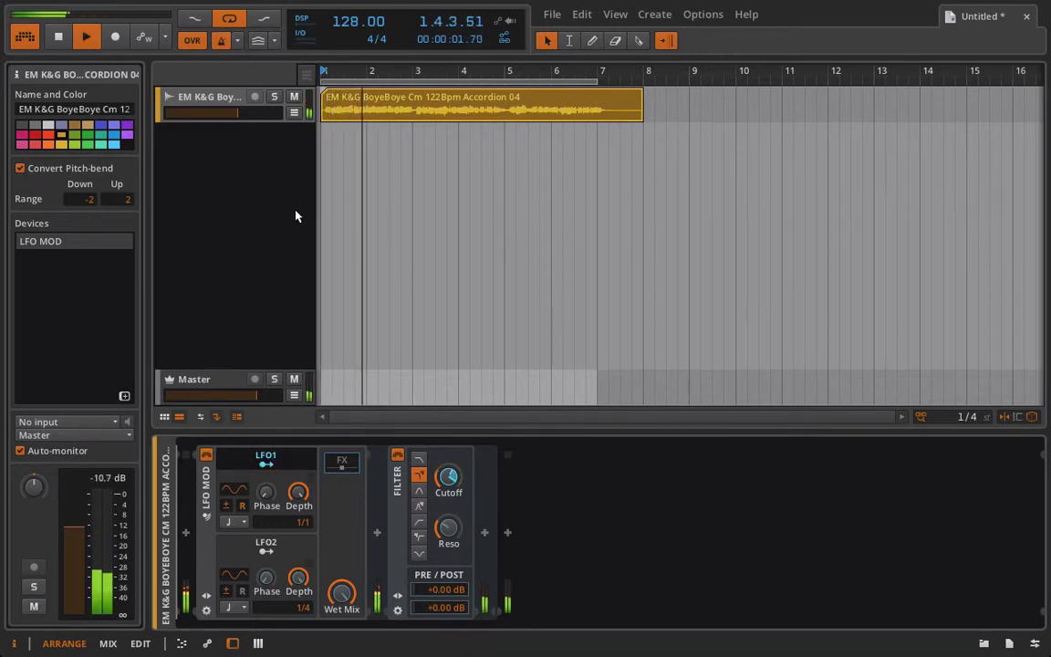
{"action": "left_click_drag", "start_coordinate": [305, 523], "coordinate": [305, 487]}
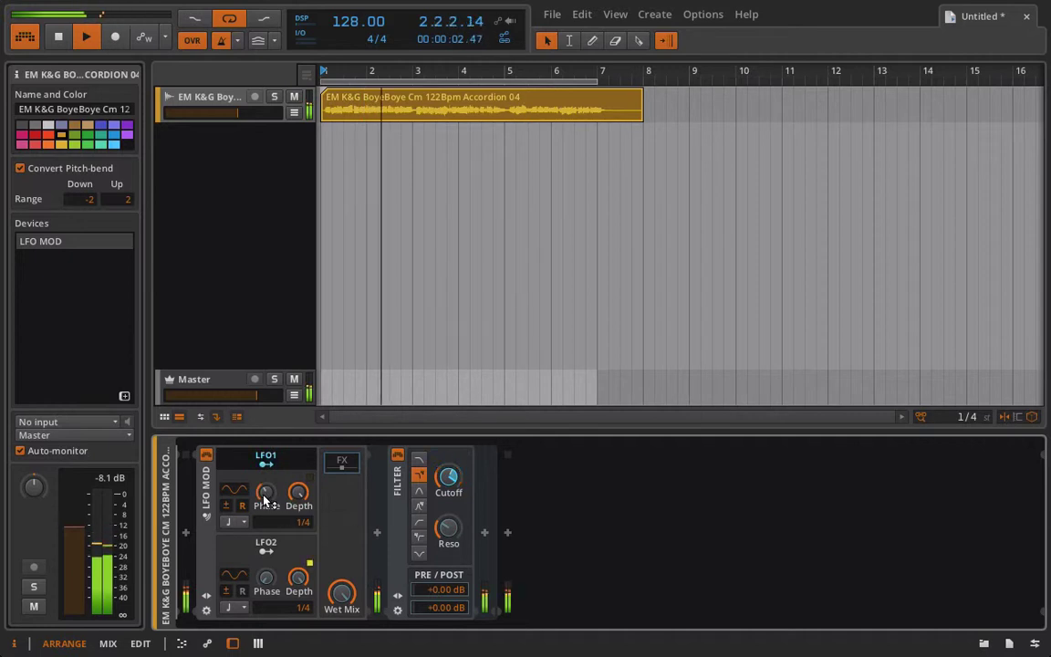
{"action": "key", "text": "space"}
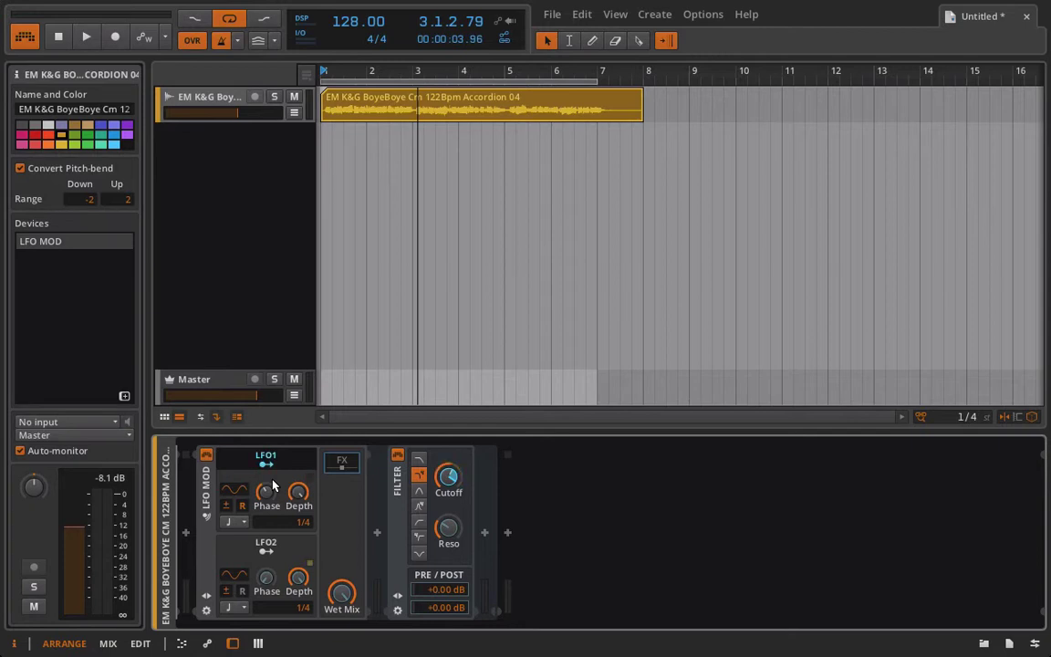
{"action": "key", "text": "space"}
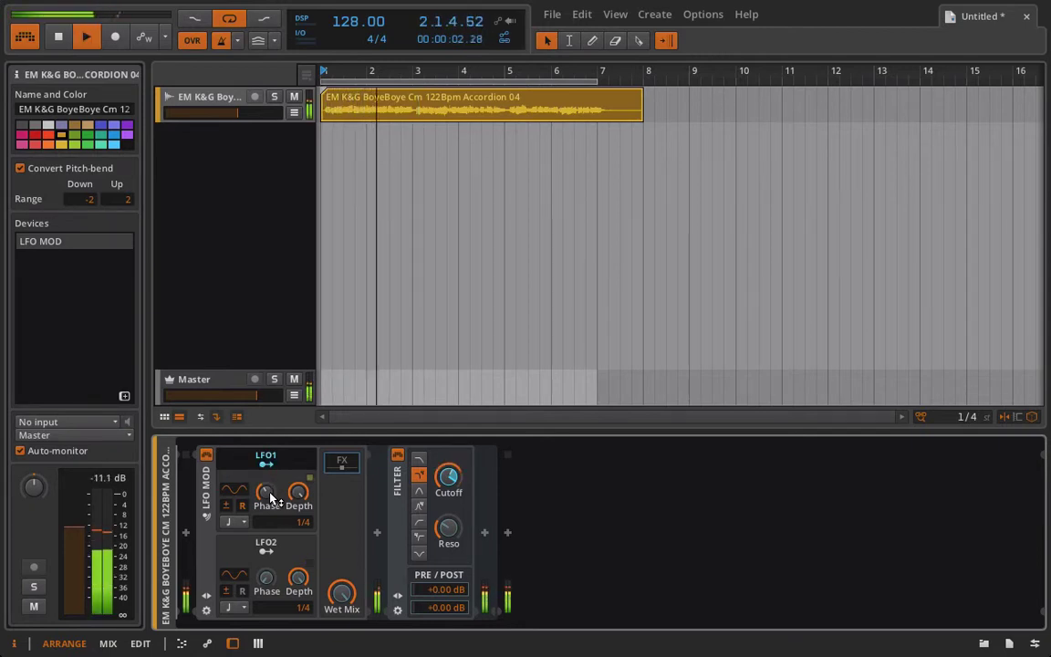
Step: Restart the loop from the beginning to audition LFO1's changed Phase against its default setting
{"action": "key", "text": "space"}
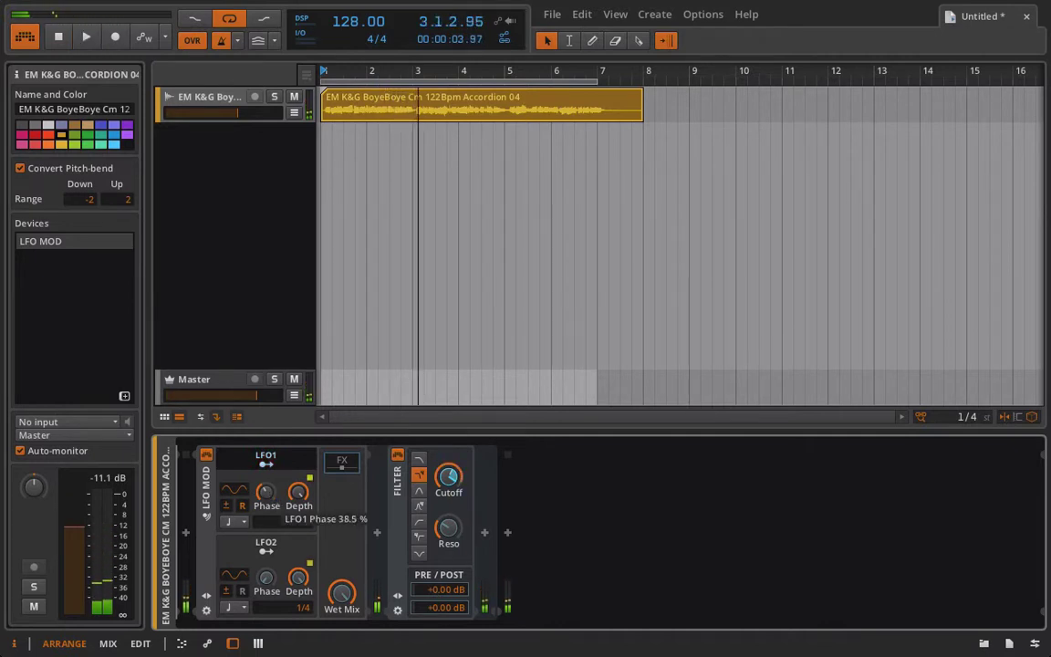
{"action": "left_click", "coordinate": [64, 35]}
{"action": "key", "text": "space"}
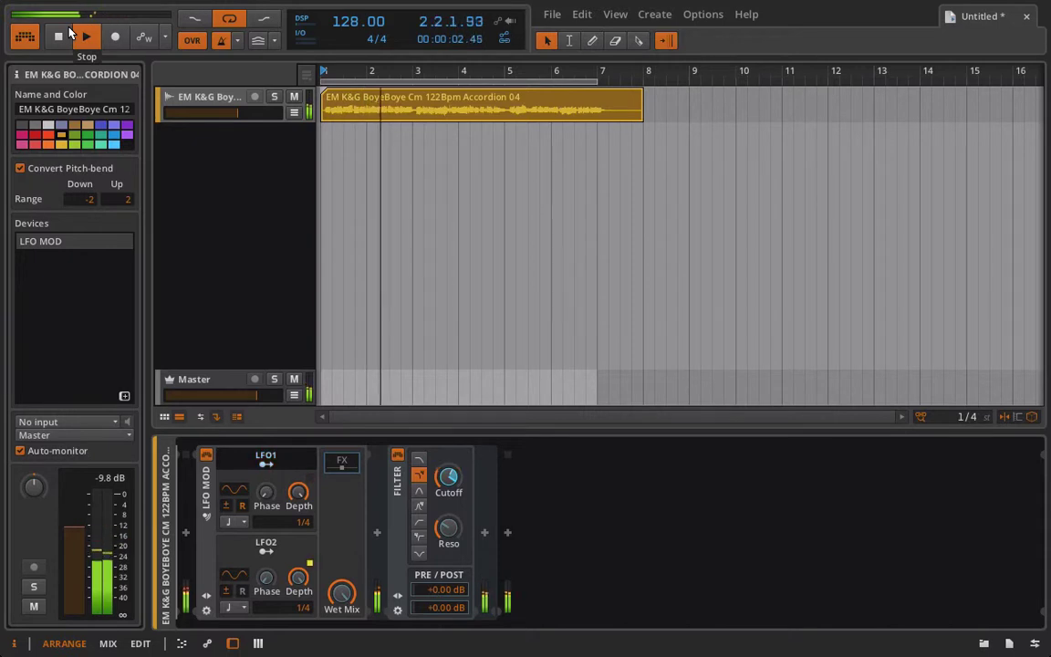
{"action": "left_click", "coordinate": [69, 33]}
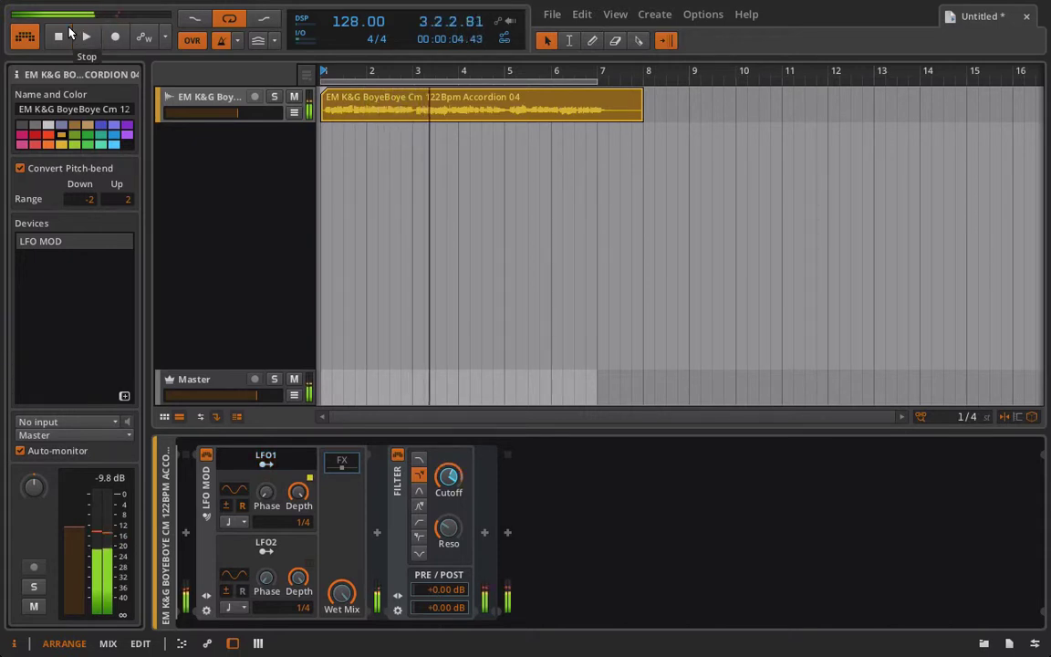
Step: Audition LFO1 with the time_dotted and time_triplets timing units, and return it to time_beat
{"action": "left_click", "coordinate": [236, 521]}
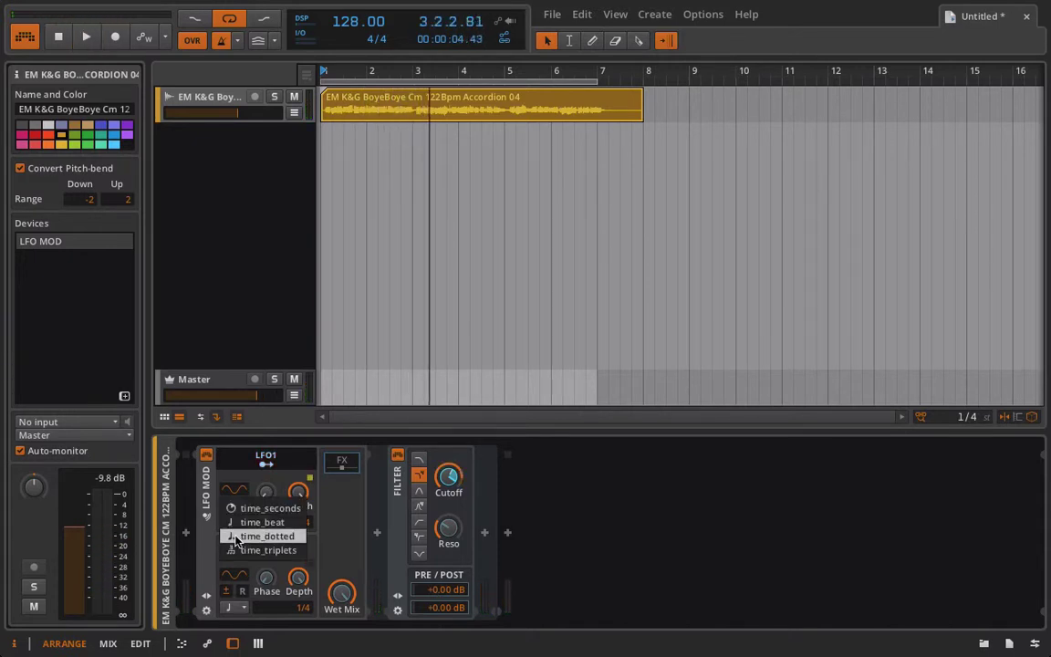
{"action": "left_click", "coordinate": [248, 536]}
{"action": "key", "text": "space"}
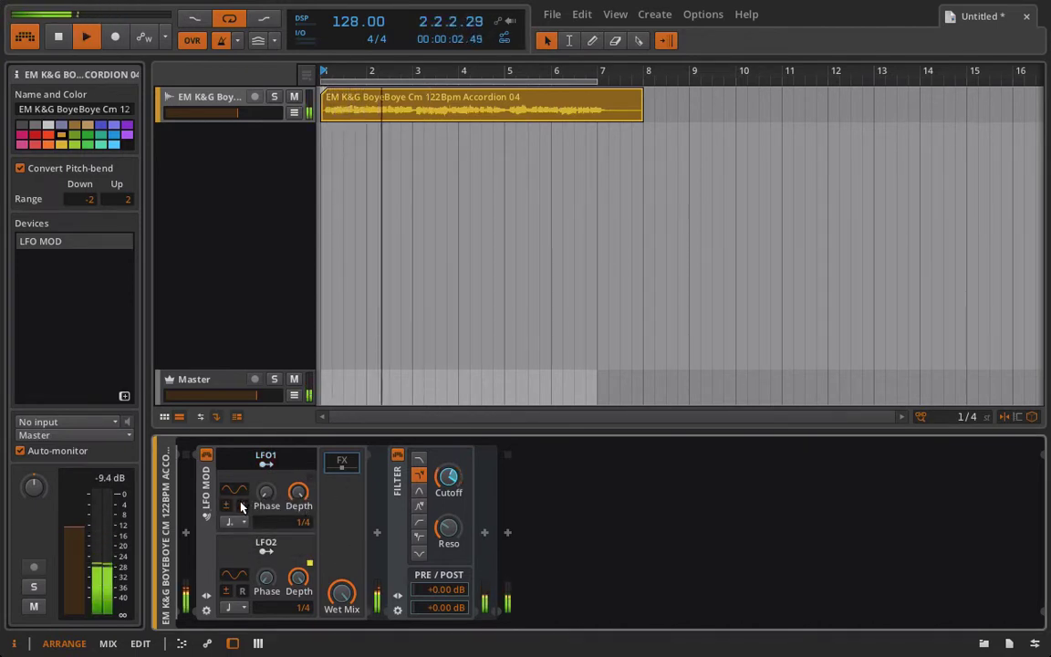
{"action": "left_click", "coordinate": [240, 518]}
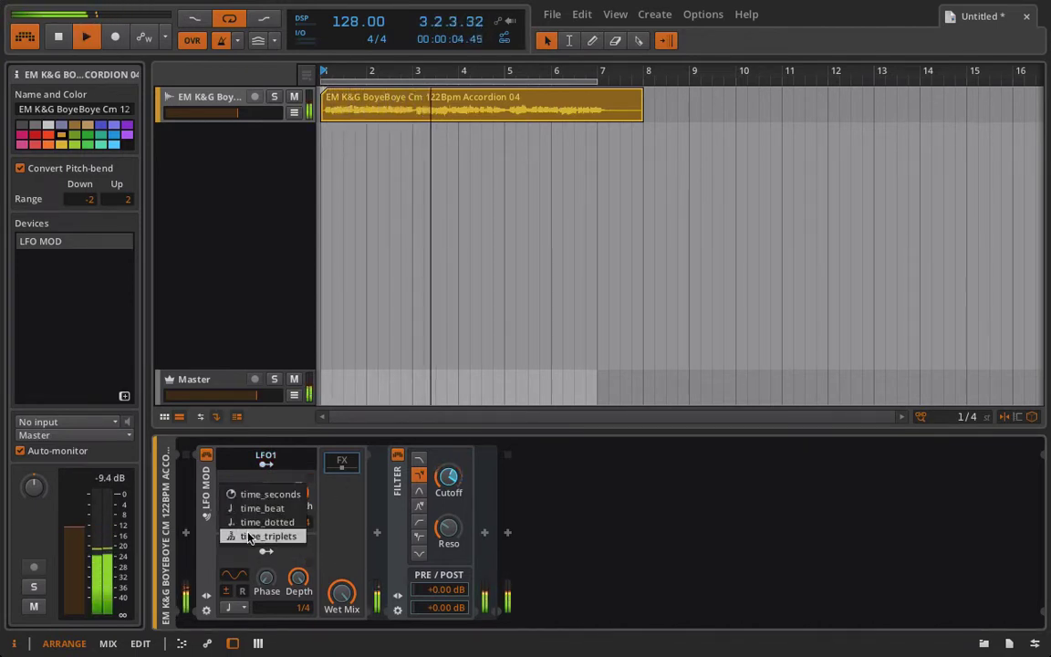
{"action": "left_click", "coordinate": [251, 538]}
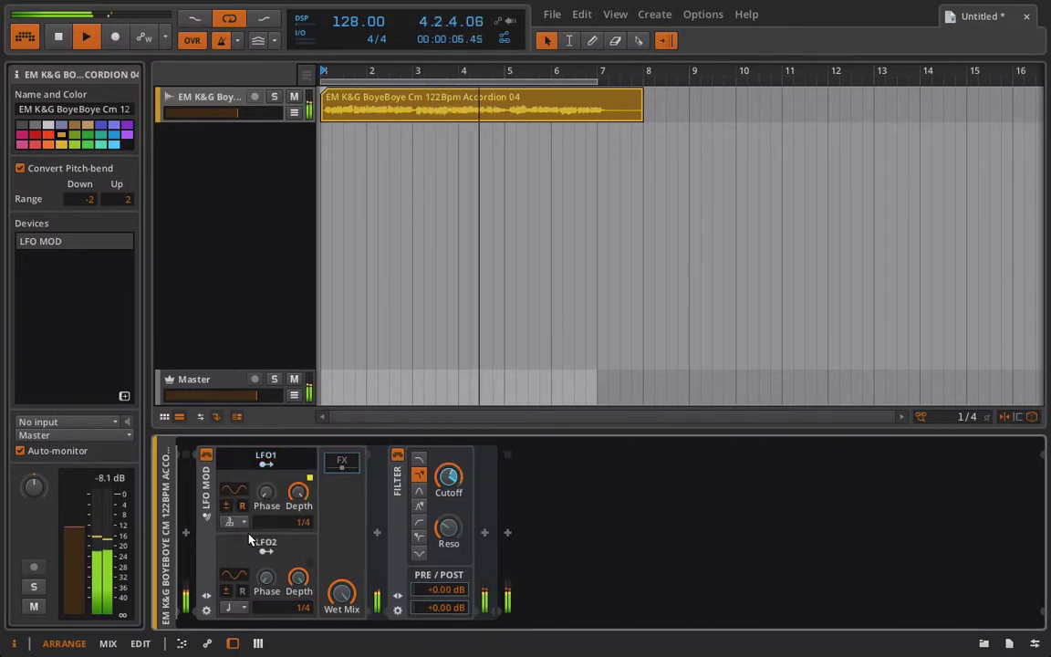
{"action": "left_click", "coordinate": [235, 522]}
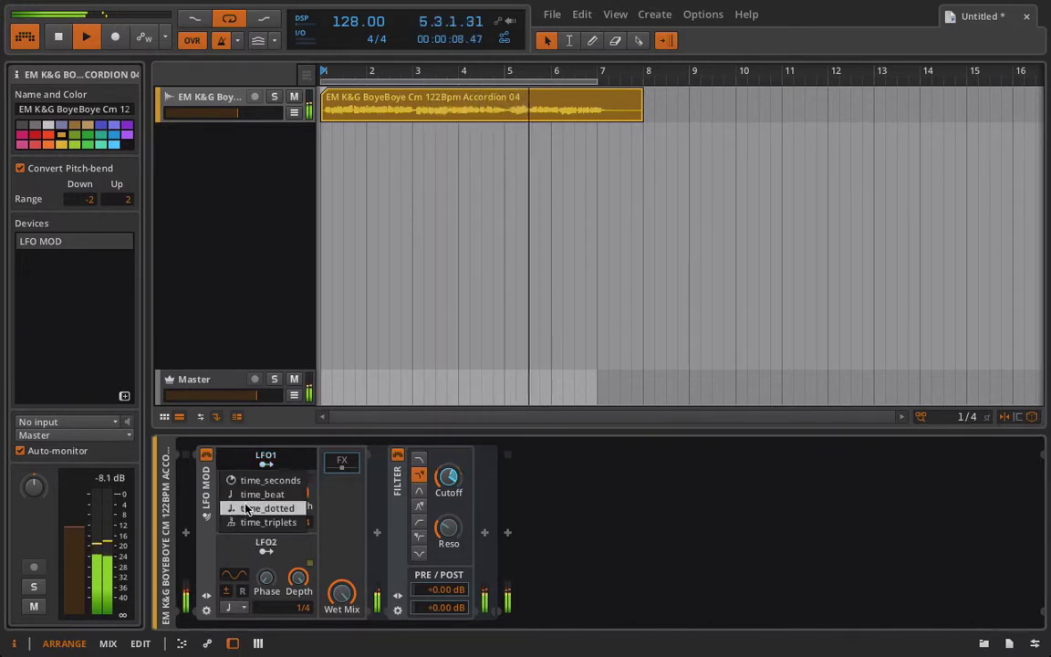
{"action": "left_click", "coordinate": [255, 494]}
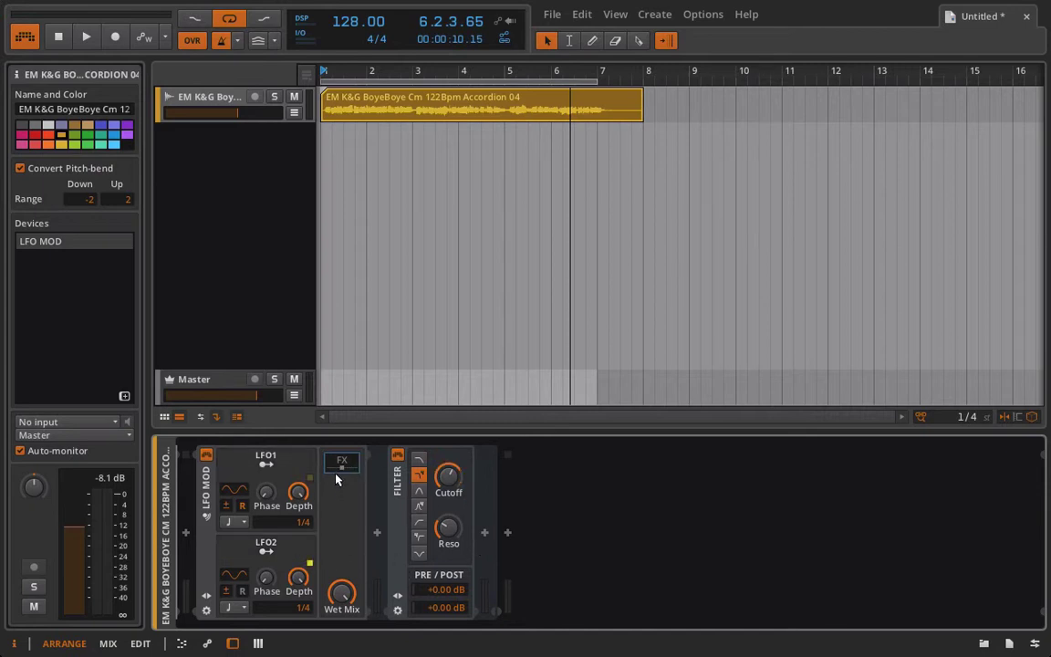
Step: Add a second LFO MOD device after the Filter inside the first LFO MOD's FX chain
{"action": "left_click", "coordinate": [484, 533]}
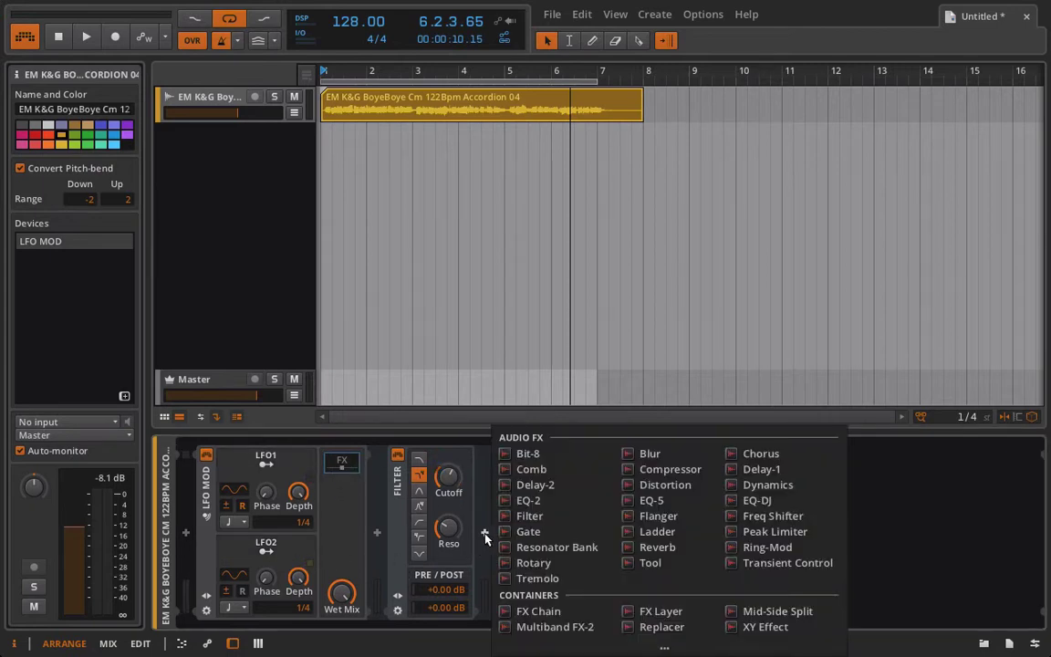
{"action": "left_click", "coordinate": [660, 648]}
{"action": "left_click", "coordinate": [682, 564]}
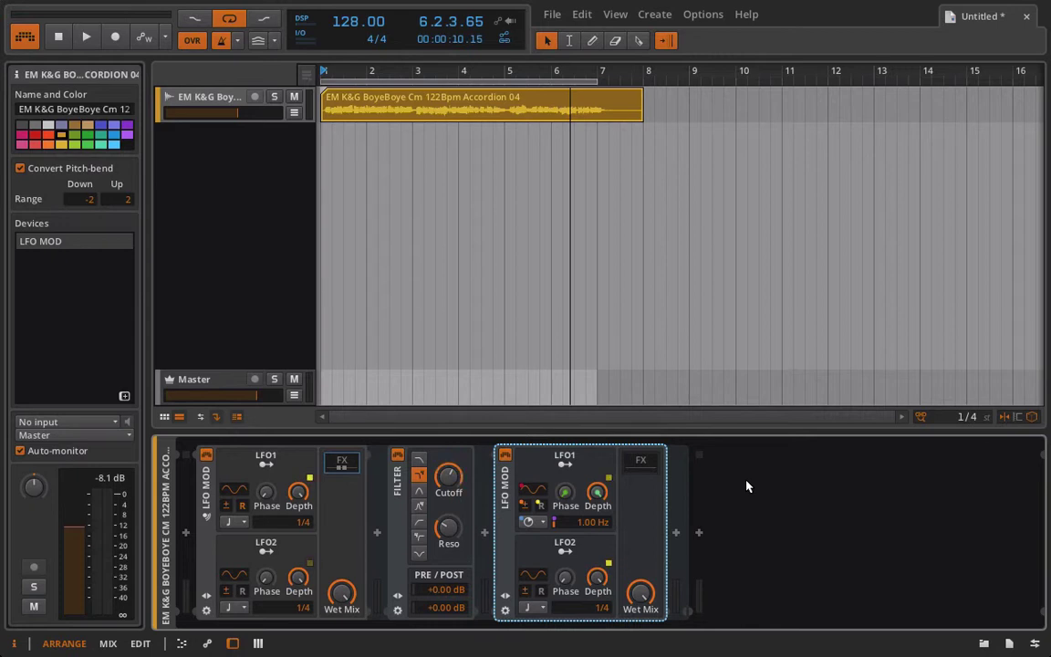
Step: Open the nested LFO MOD's FX chain and add a Ring-Mod device to it
{"action": "left_click", "coordinate": [641, 462]}
{"action": "left_click", "coordinate": [651, 466]}
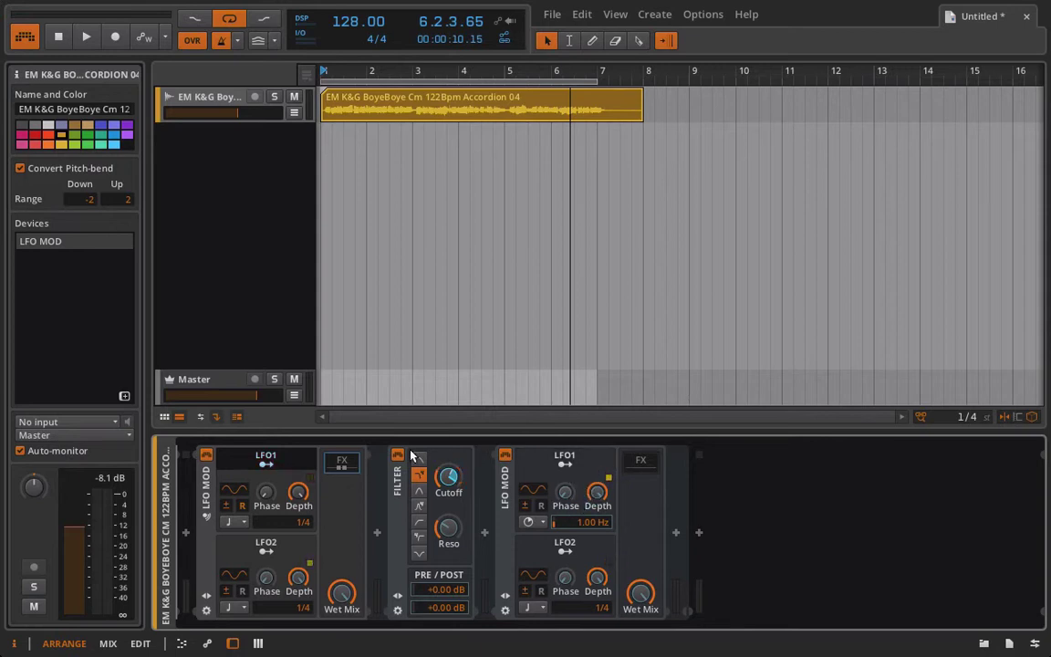
{"action": "left_click", "coordinate": [640, 460]}
{"action": "left_click", "coordinate": [676, 531]}
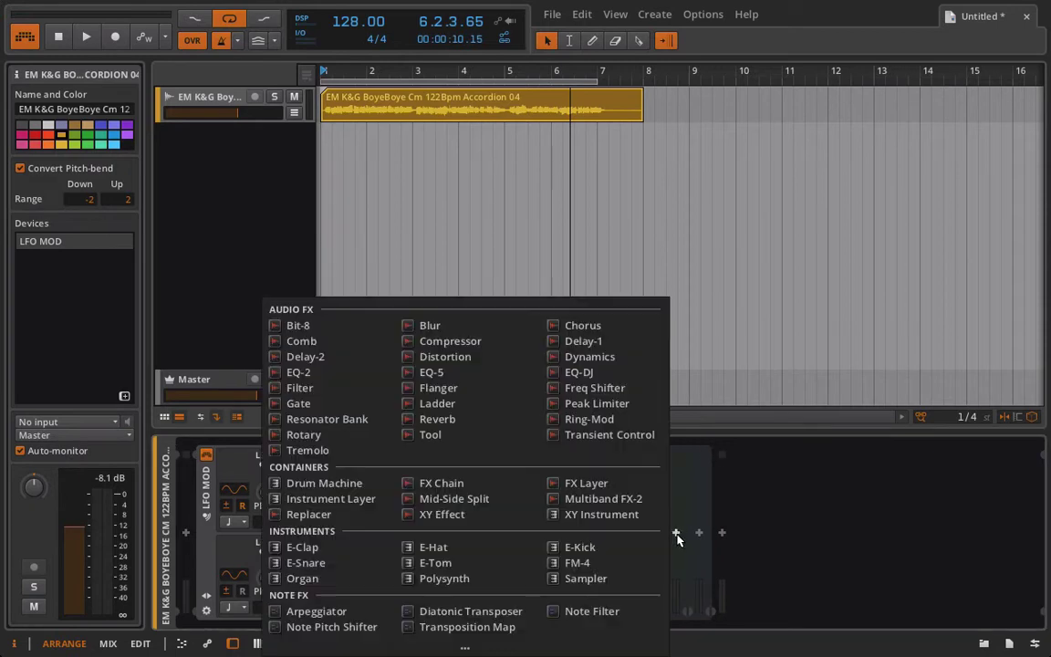
{"action": "left_click", "coordinate": [589, 419]}
Step: Toggle mapping mode for the outer device's LFO1 and delete the nested LFO MOD together with its Ring-Mod
{"action": "left_click", "coordinate": [270, 466]}
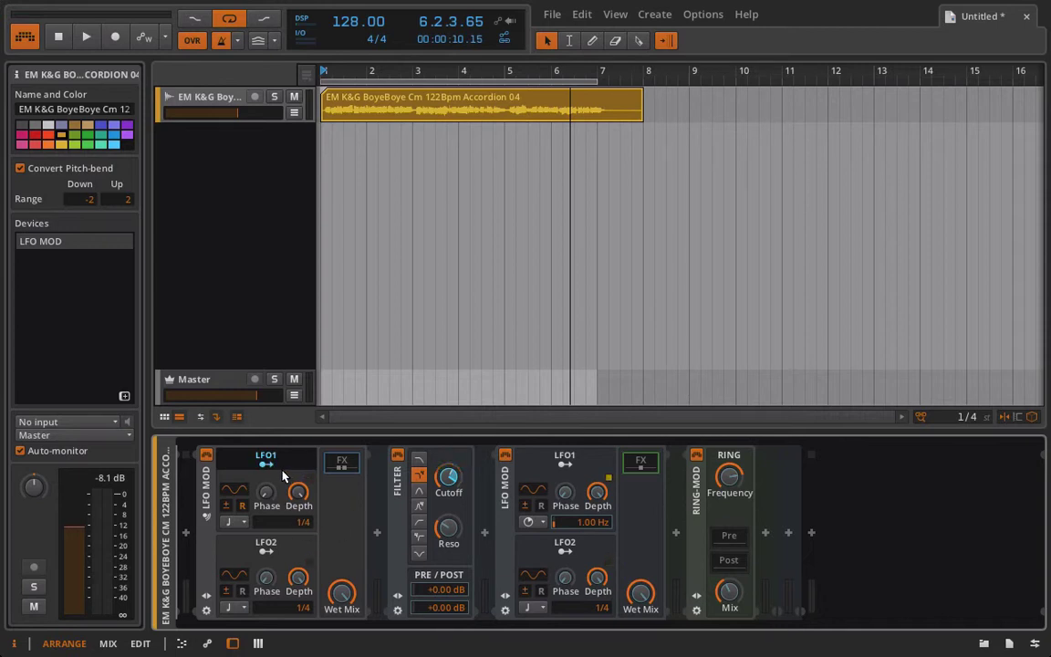
{"action": "left_click", "coordinate": [267, 463]}
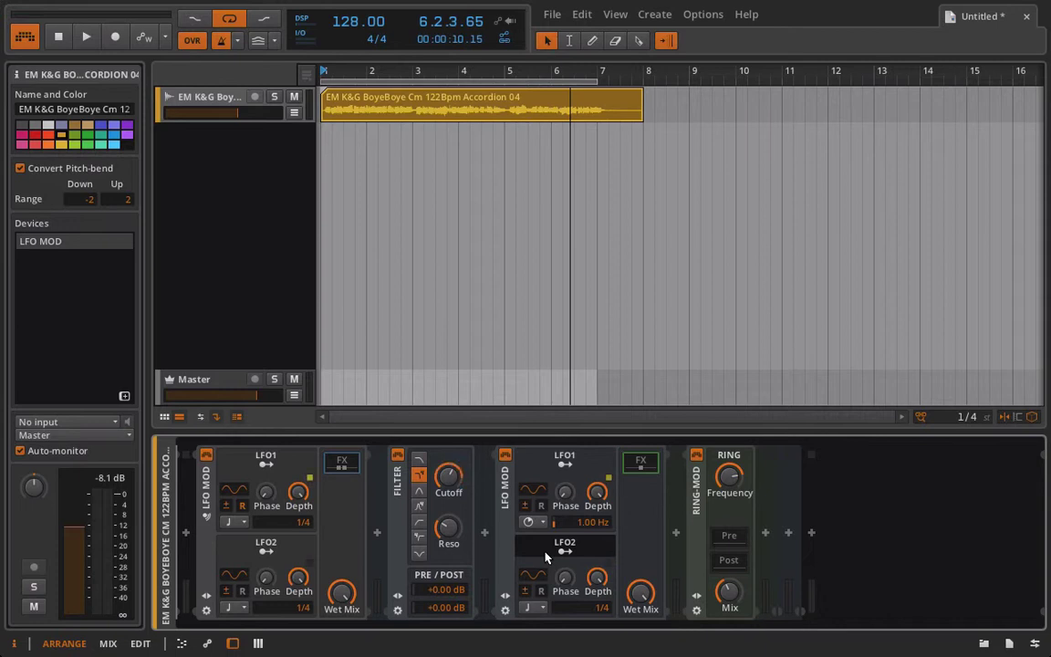
{"action": "left_click", "coordinate": [503, 498]}
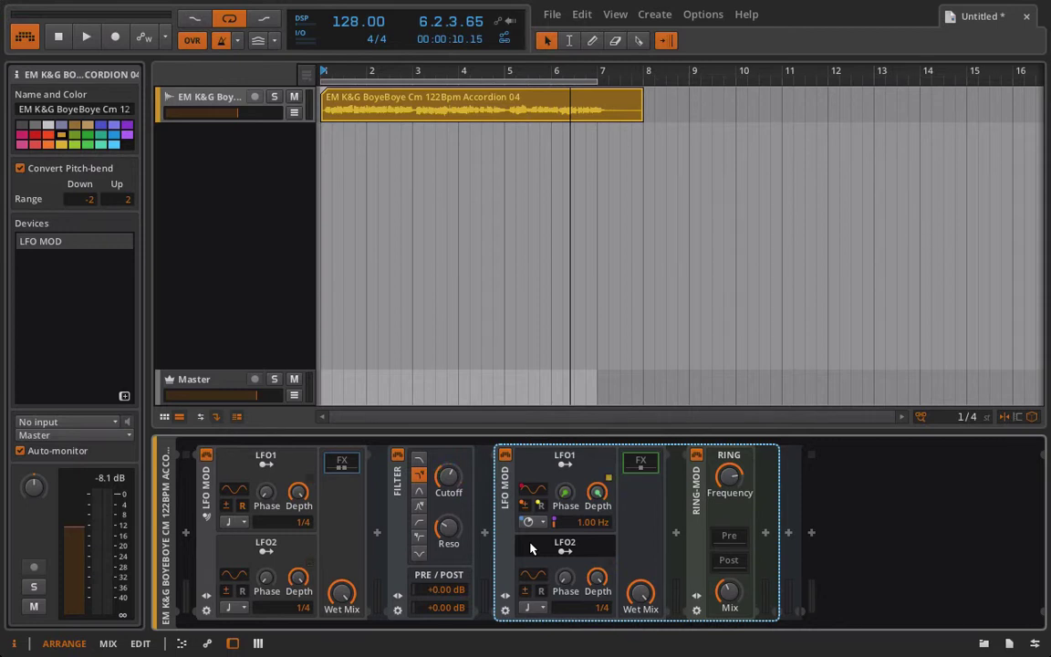
{"action": "key", "text": "Delete"}
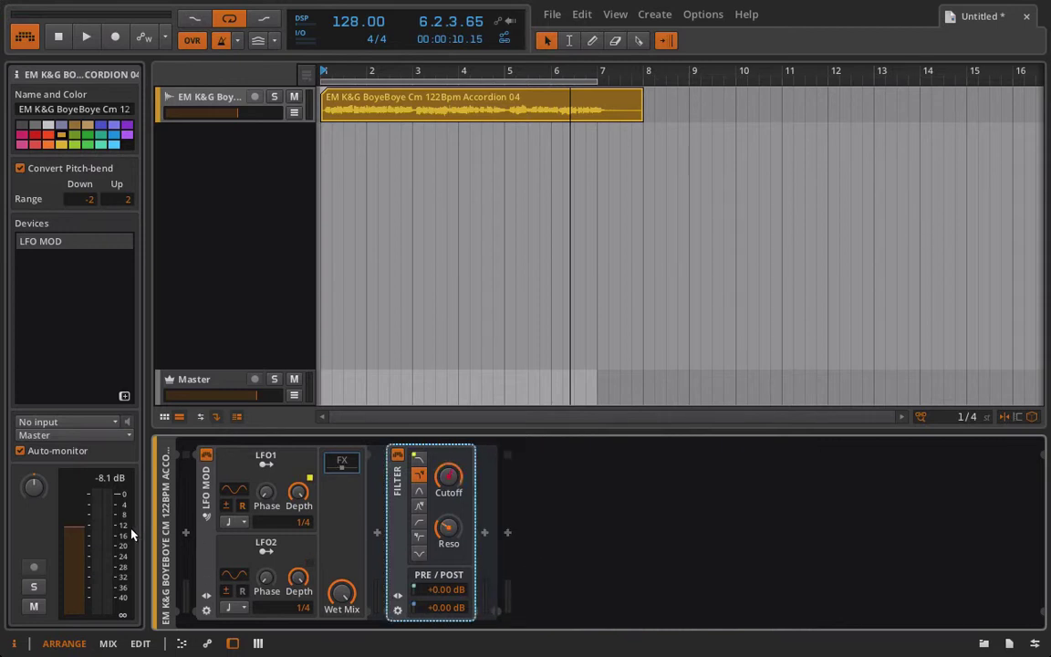
Step: Change LFO2's waveform to the stepped shape and map LFO2 to the filter's Reso
{"action": "left_click", "coordinate": [251, 570]}
{"action": "left_click_drag", "start_coordinate": [239, 573], "coordinate": [239, 556]}
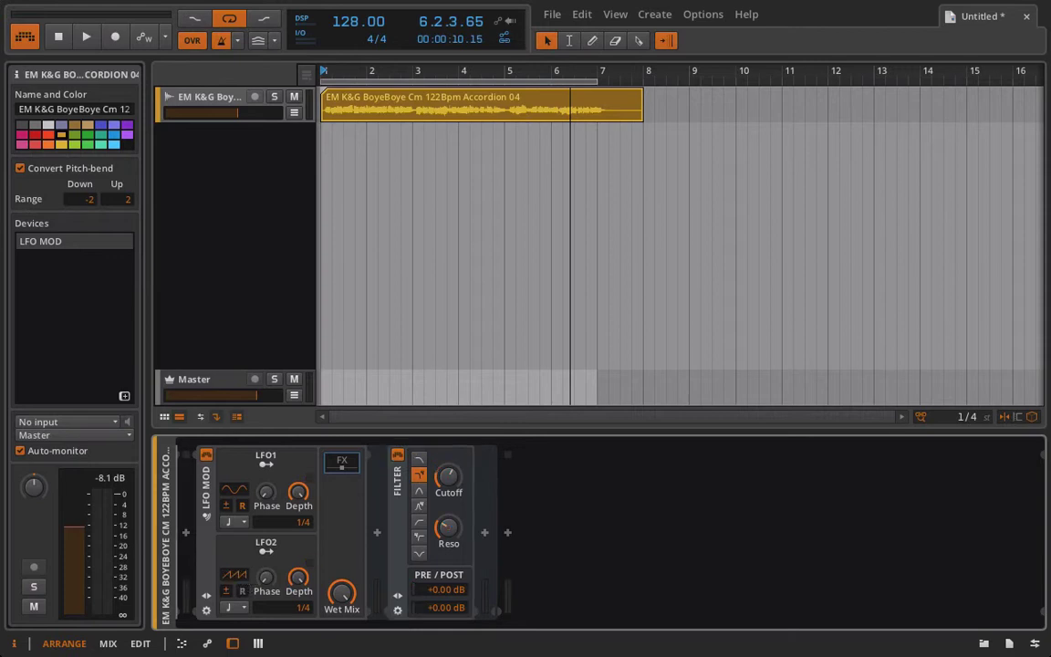
{"action": "left_click", "coordinate": [266, 551]}
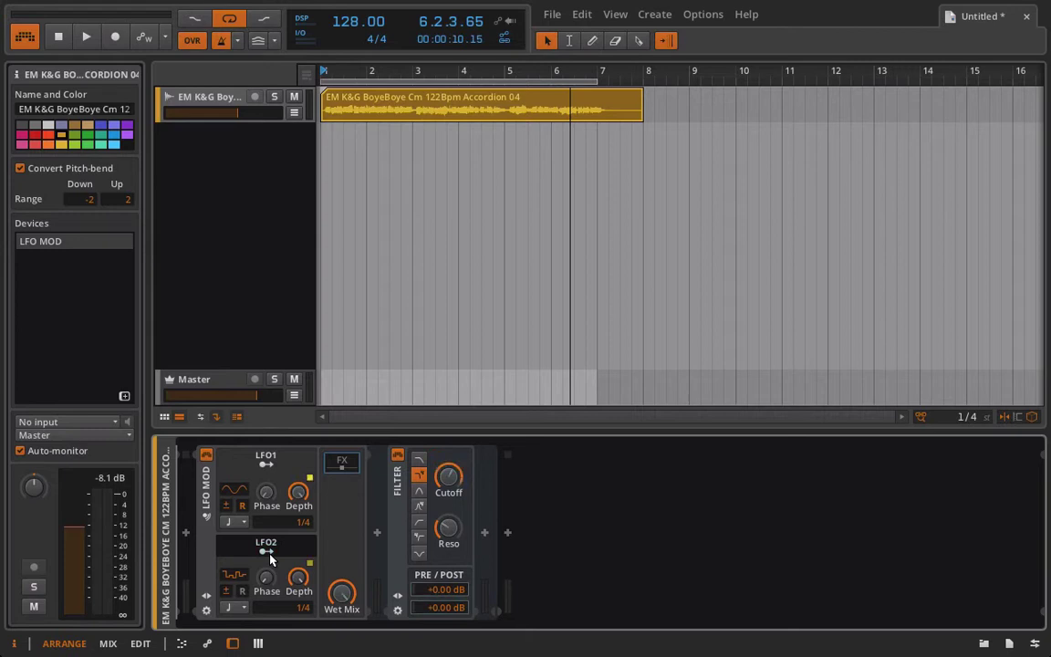
{"action": "left_click", "coordinate": [454, 536]}
{"action": "left_click_drag", "start_coordinate": [451, 533], "coordinate": [451, 515]}
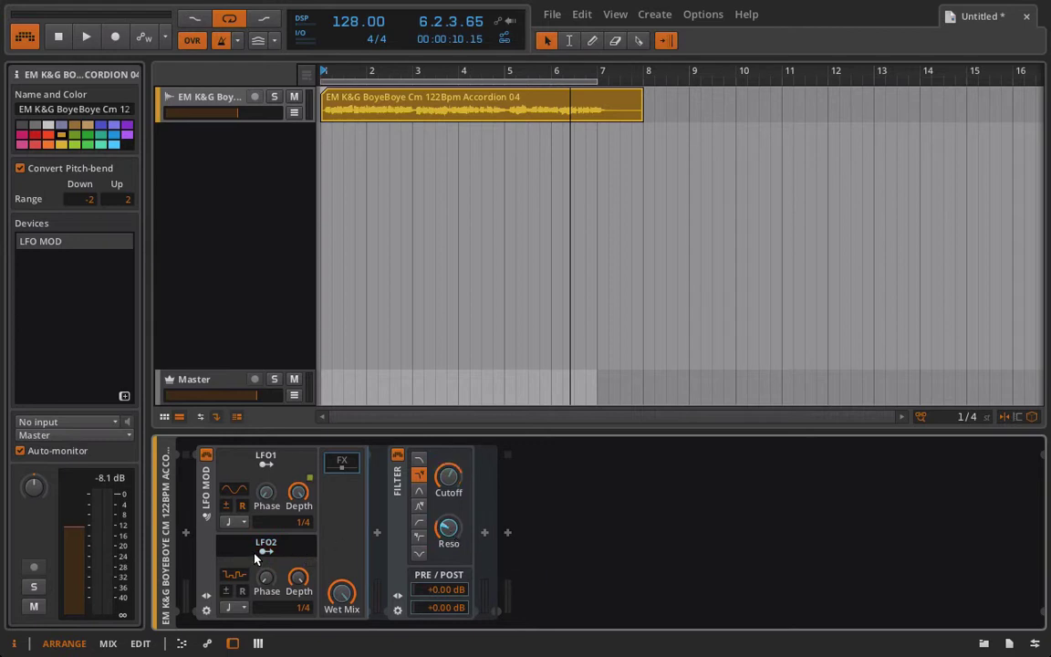
Step: Clear the modulation on the filter's Reso and map LFO2 to it again with a larger amount
{"action": "right_click", "coordinate": [448, 530]}
{"action": "left_click", "coordinate": [486, 639]}
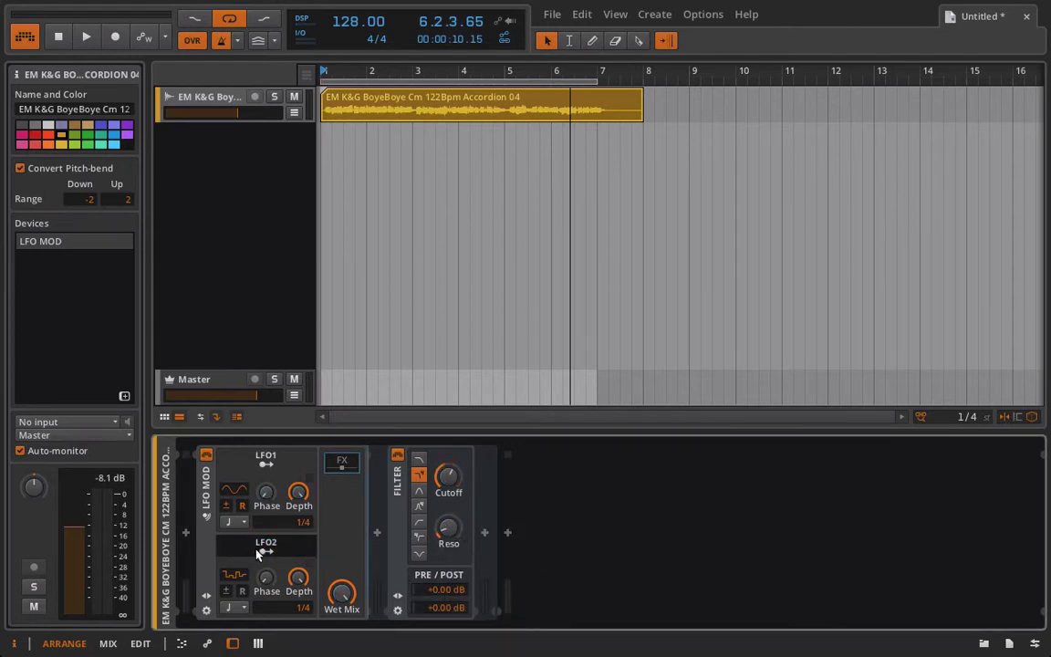
{"action": "left_click", "coordinate": [260, 551]}
{"action": "left_click_drag", "start_coordinate": [444, 538], "coordinate": [443, 522]}
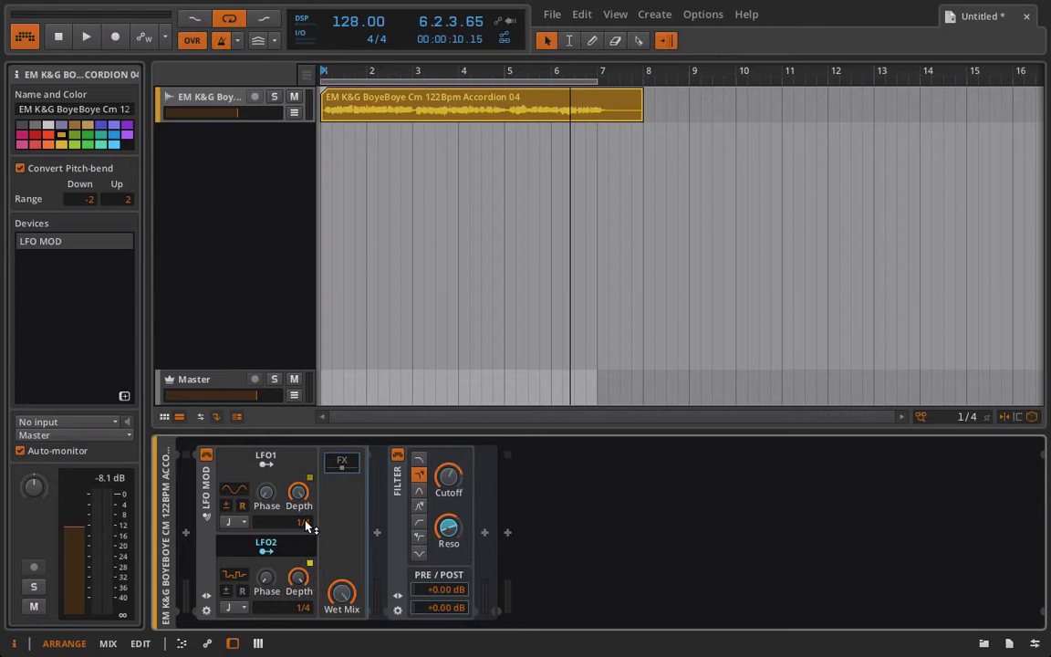
Step: Set LFO1's rate to 1/2 and LFO2's rate to 1/8, and play the loop
{"action": "left_click_drag", "start_coordinate": [305, 524], "coordinate": [306, 507]}
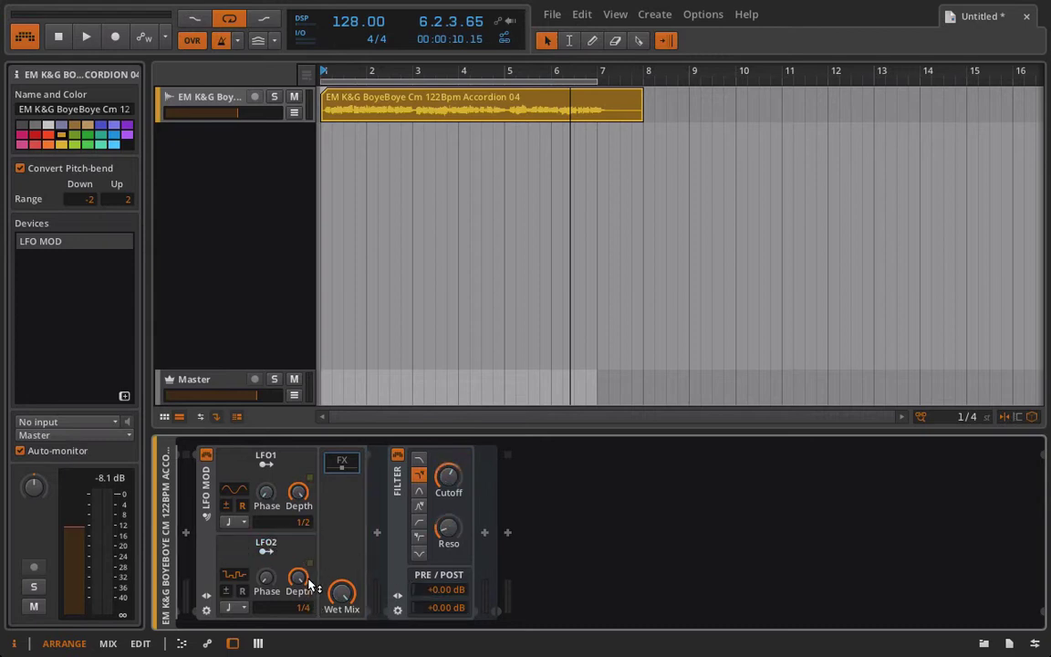
{"action": "left_click_drag", "start_coordinate": [302, 606], "coordinate": [302, 625]}
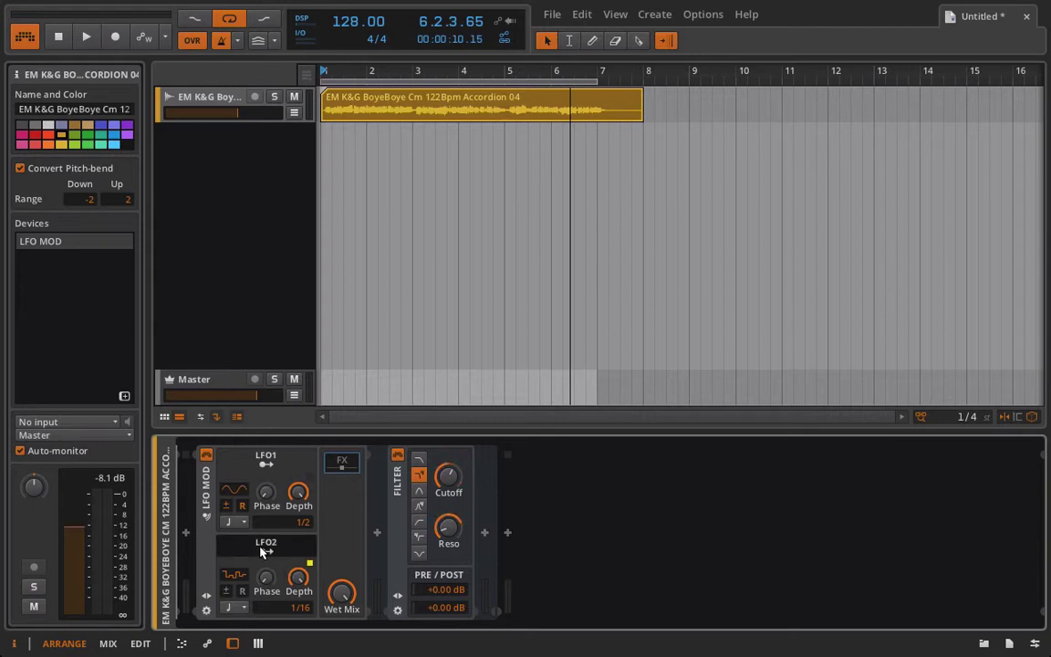
{"action": "key", "text": "space"}
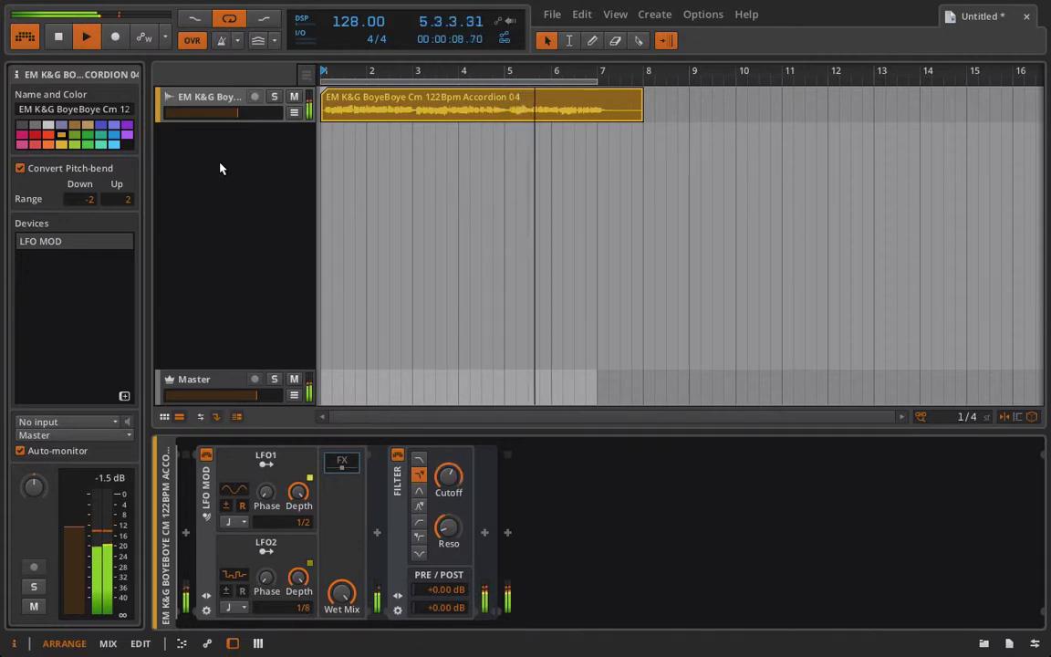
Step: Try time_dotted for LFO2, settle on time_triplets with a rate of 1/4, and stop playback
{"action": "left_click", "coordinate": [239, 610]}
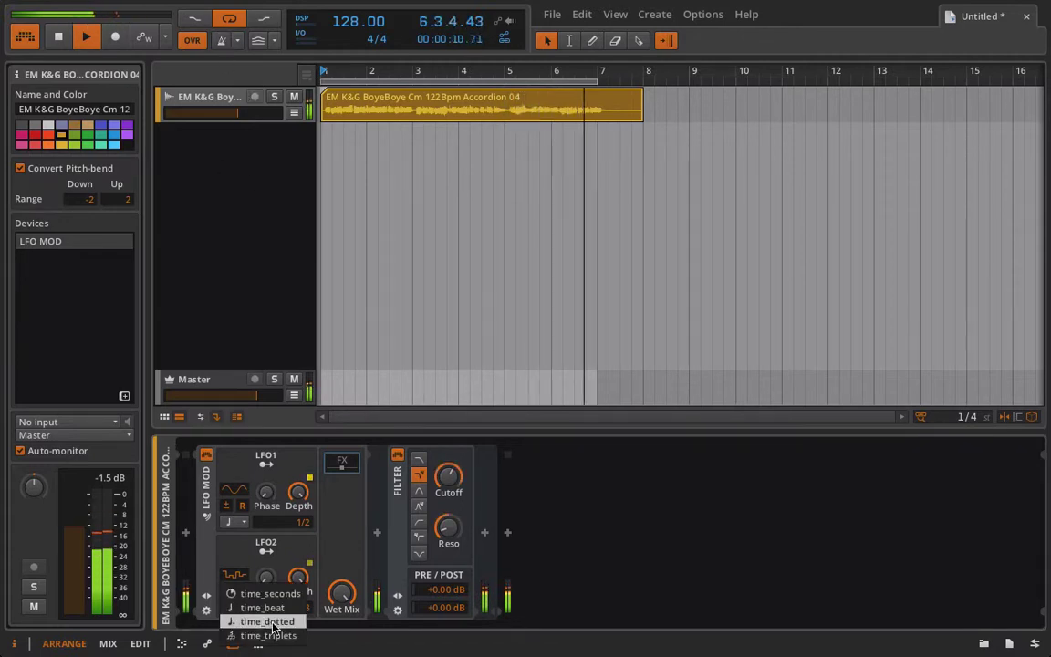
{"action": "left_click", "coordinate": [274, 629]}
{"action": "left_click", "coordinate": [244, 607]}
{"action": "left_click", "coordinate": [260, 620]}
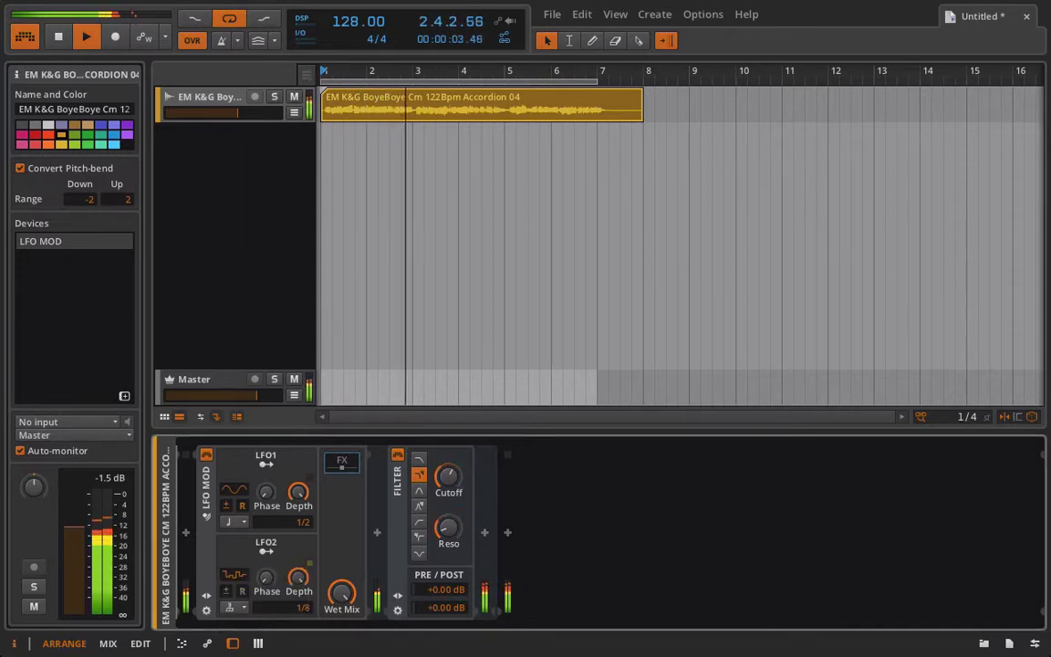
{"action": "mouse_move", "coordinate": [303, 608]}
{"action": "left_mouse_down"}
{"action": "mouse_move", "coordinate": [298, 586]}
{"action": "mouse_move", "coordinate": [298, 603]}
{"action": "left_mouse_up"}
{"action": "key", "text": "space"}
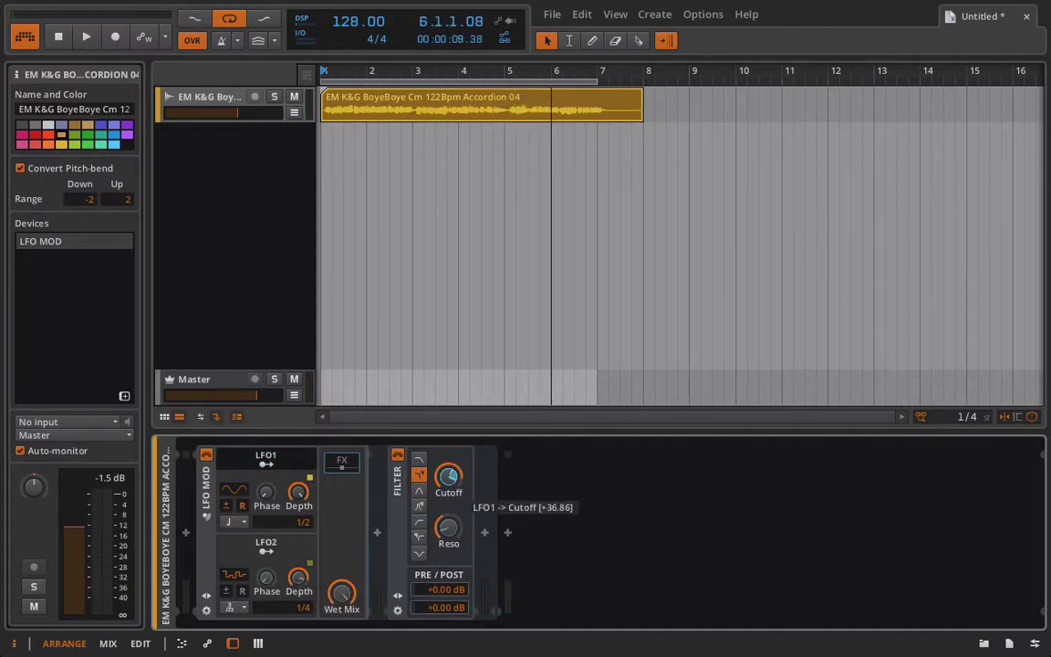
Step: Readjust the filter's Cutoff and its LFO1 modulation, and audition the loop
{"action": "left_click_drag", "start_coordinate": [448, 477], "coordinate": [448, 476]}
{"action": "key", "text": "space"}
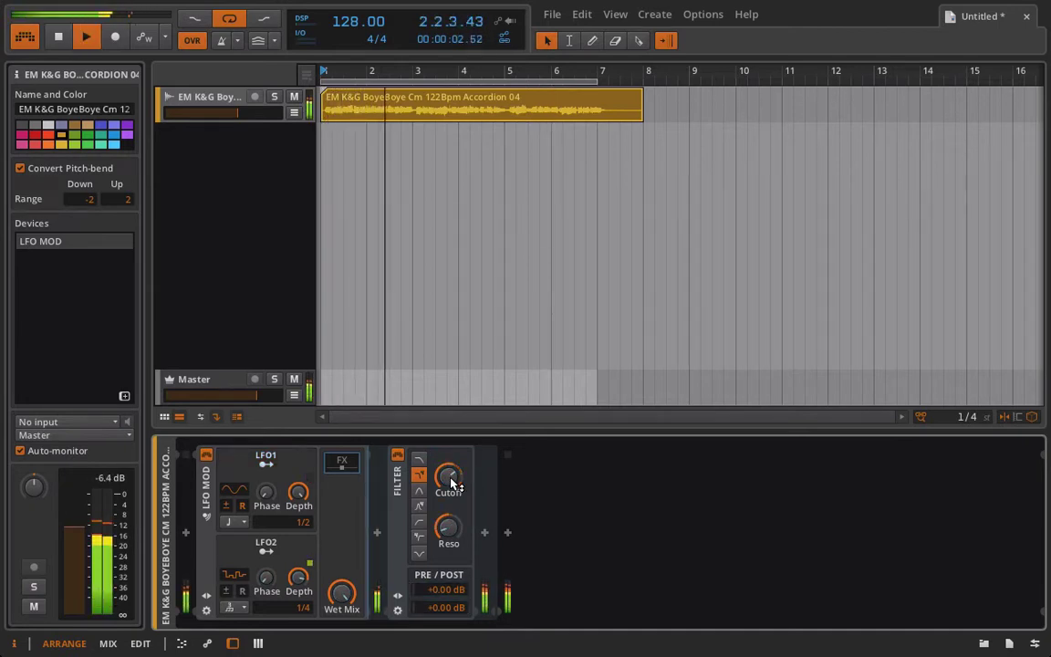
{"action": "key", "text": "space"}
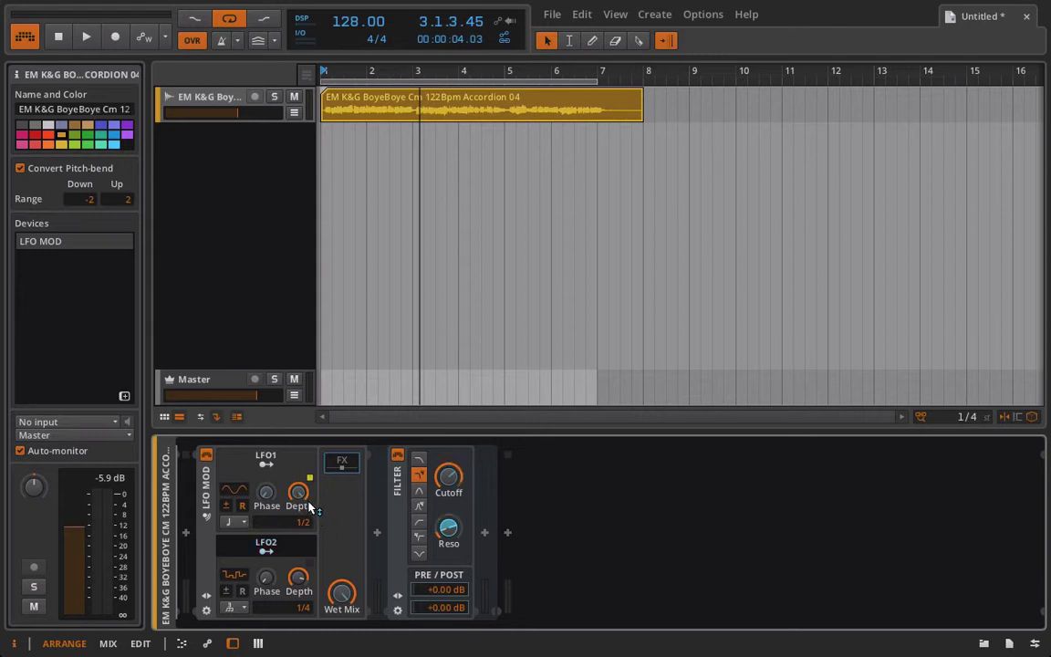
Step: Try adjusting LFO1's Depth, the LFO MOD's Wet Mix and the filter's post gain
{"action": "mouse_move", "coordinate": [309, 507]}
{"action": "left_mouse_down"}
{"action": "mouse_move", "coordinate": [308, 518]}
{"action": "mouse_move", "coordinate": [298, 496]}
{"action": "left_mouse_up"}
{"action": "left_click_drag", "start_coordinate": [342, 595], "coordinate": [342, 595]}
{"action": "left_click_drag", "start_coordinate": [442, 611], "coordinate": [442, 609]}
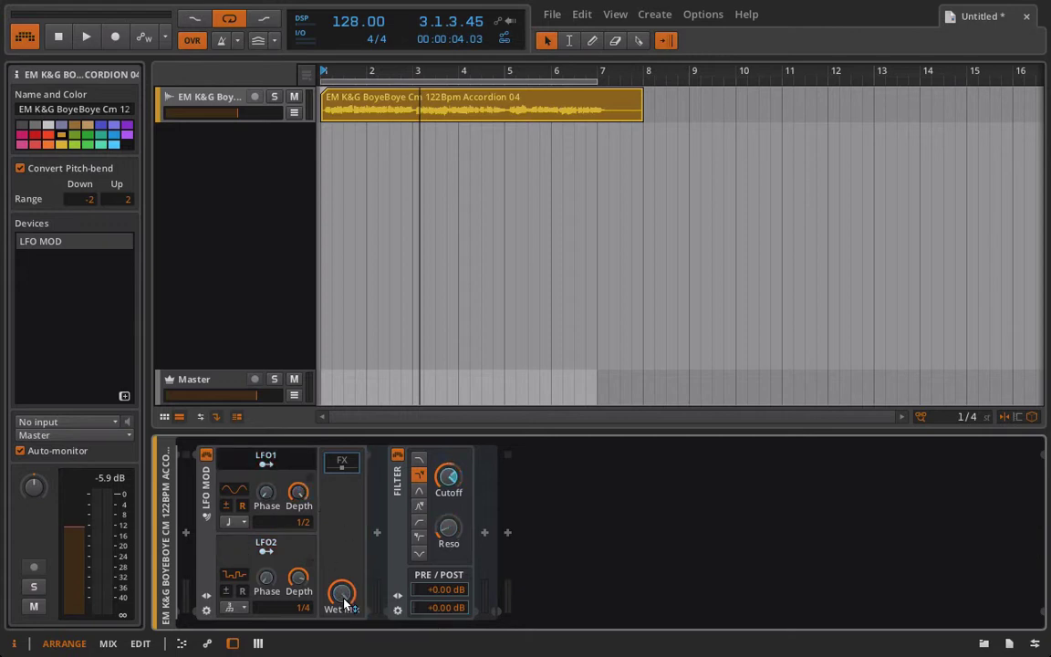
Step: Map LFO1 to the LFO MOD's own Wet Mix, LFO2's Depth and the filter's Reso
{"action": "left_click_drag", "start_coordinate": [342, 602], "coordinate": [342, 602]}
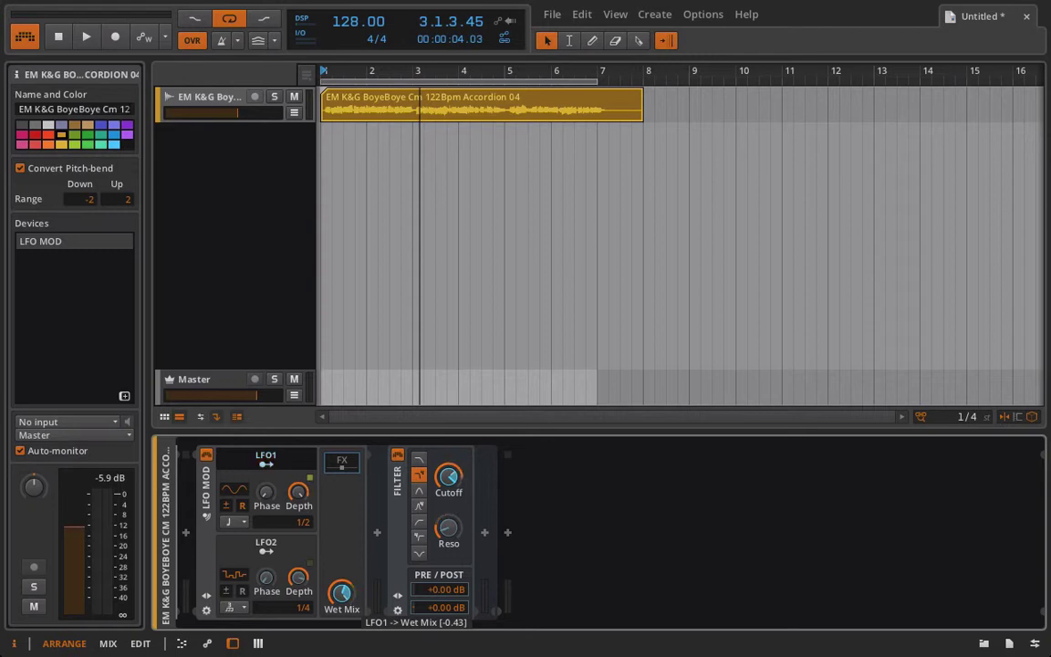
{"action": "left_click_drag", "start_coordinate": [342, 603], "coordinate": [342, 602]}
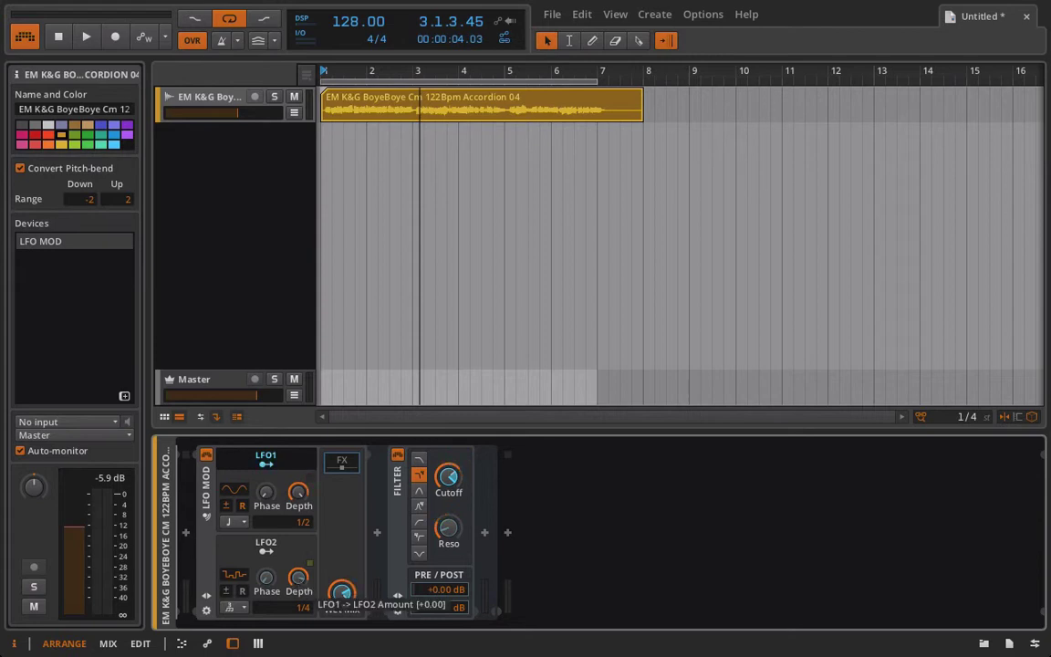
{"action": "left_click_drag", "start_coordinate": [301, 584], "coordinate": [302, 581]}
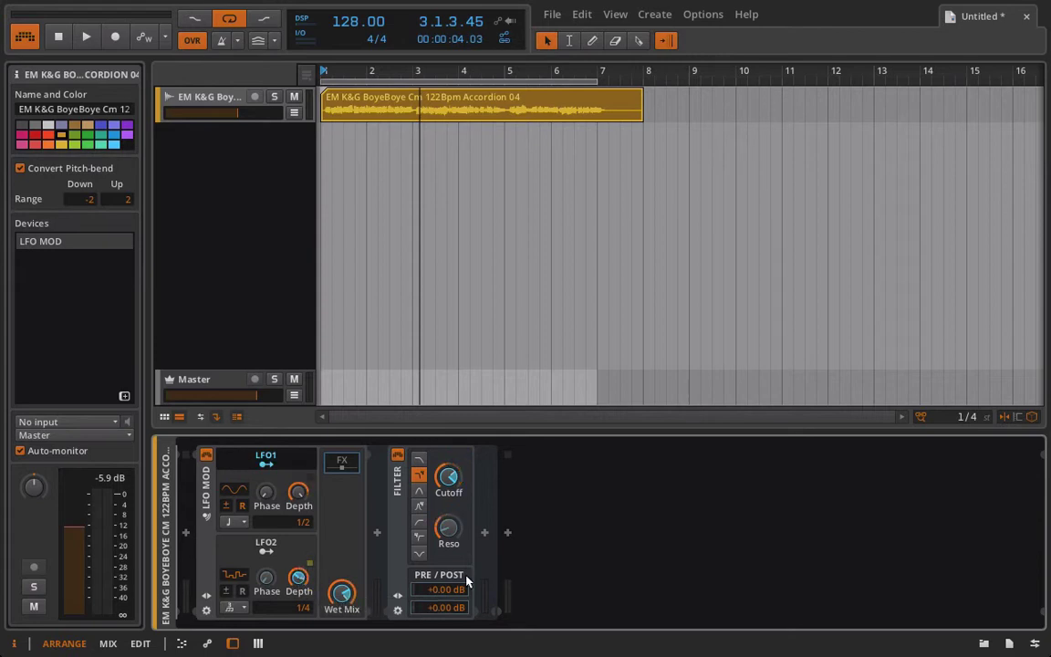
{"action": "left_click_drag", "start_coordinate": [450, 535], "coordinate": [450, 536]}
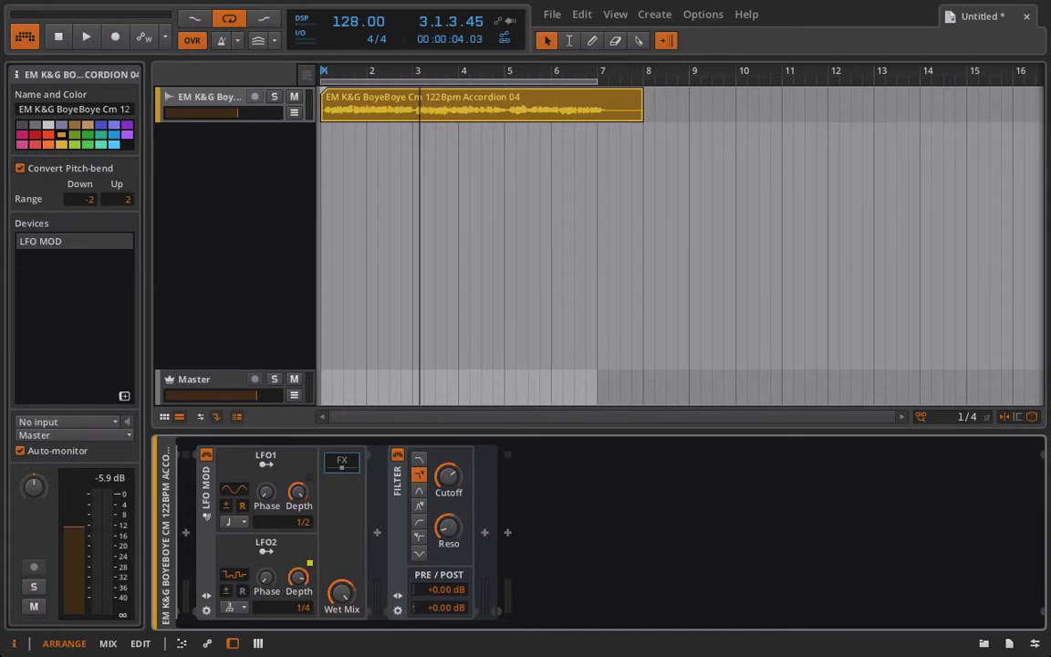
Step: Add a Reverb device after the LFO MOD and load its Falling Hall preset
{"action": "left_click", "coordinate": [508, 534]}
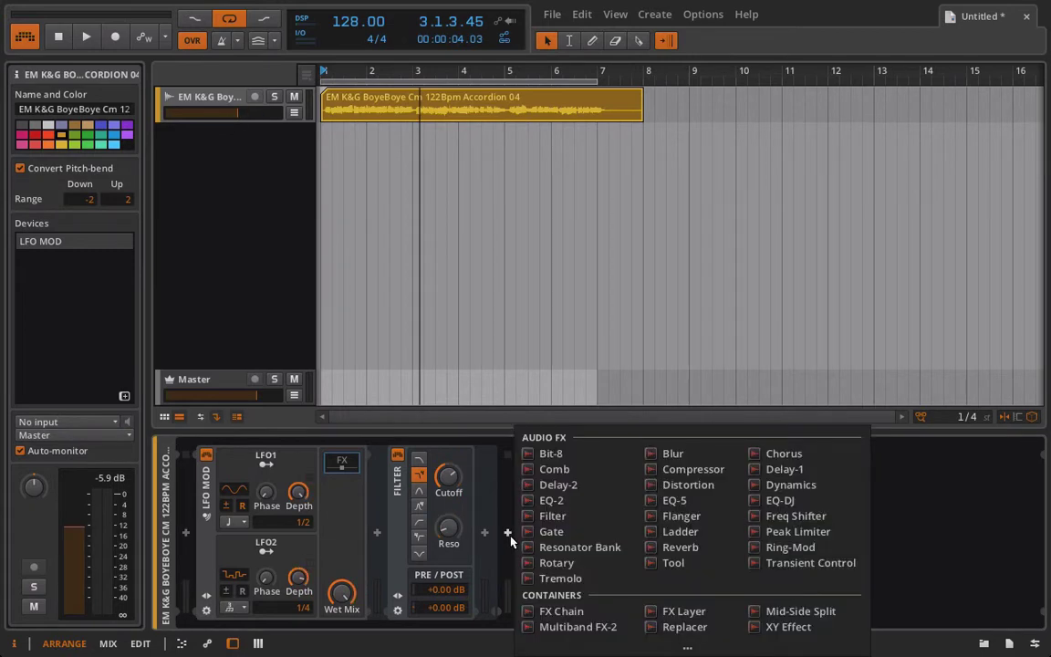
{"action": "left_click", "coordinate": [693, 547]}
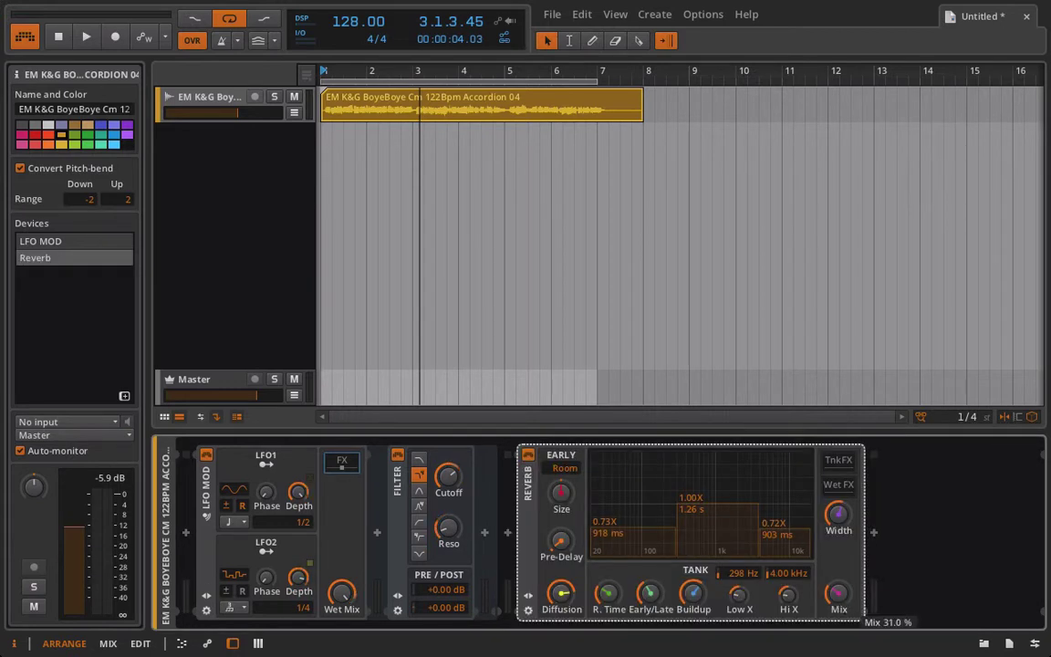
{"action": "left_click", "coordinate": [529, 596]}
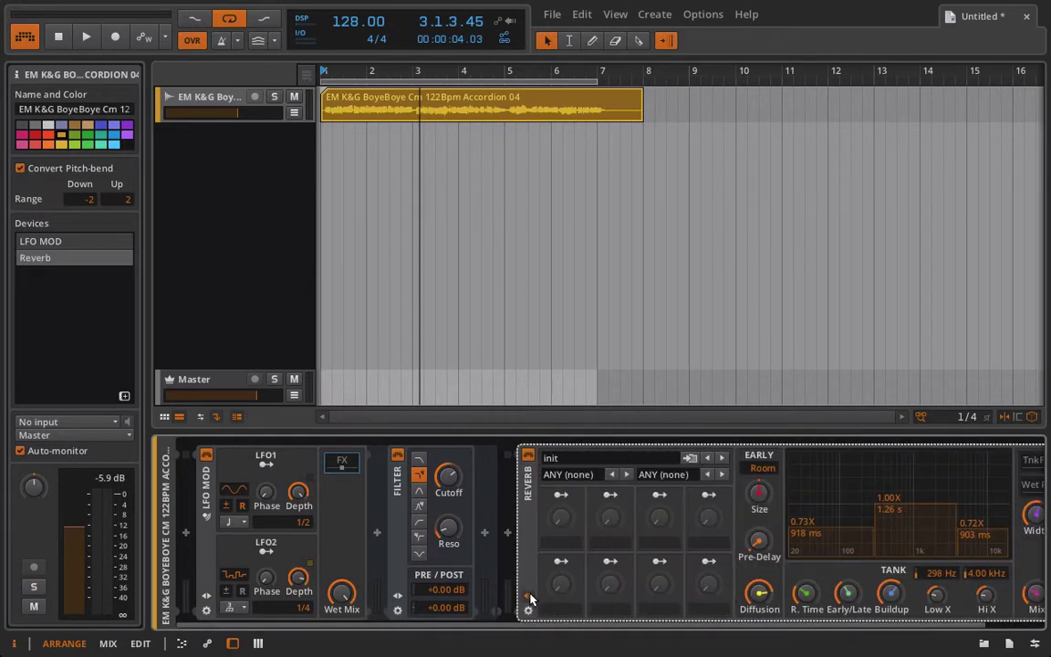
{"action": "left_click", "coordinate": [584, 458]}
{"action": "left_click", "coordinate": [558, 227]}
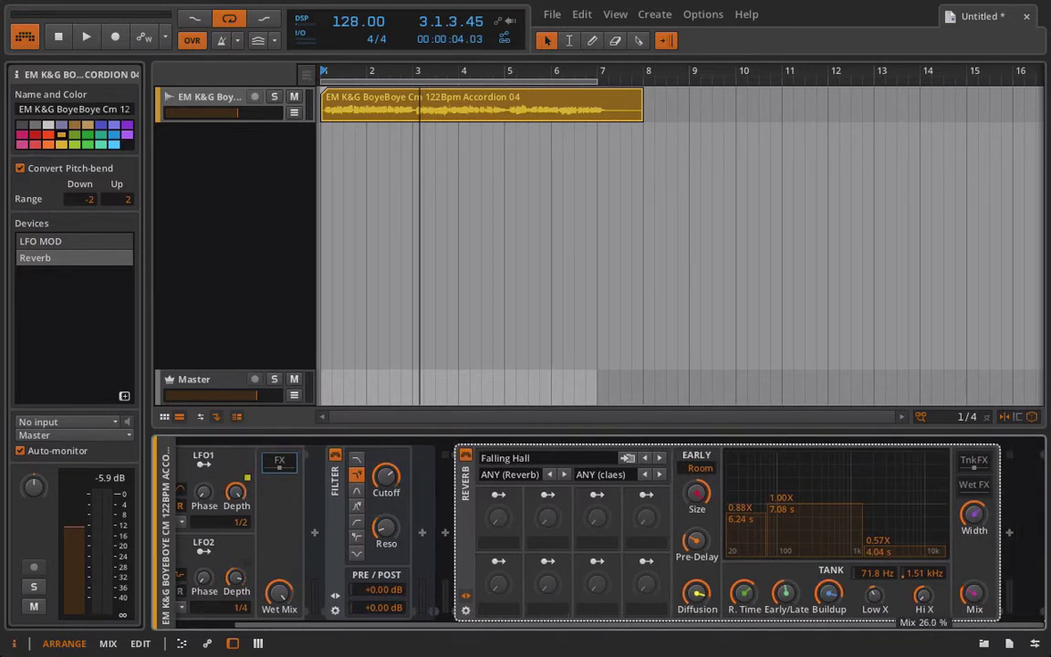
Step: Adjust the reverb's Width to 118% and audition the loop while trying its Mix
{"action": "left_click_drag", "start_coordinate": [969, 514], "coordinate": [969, 511]}
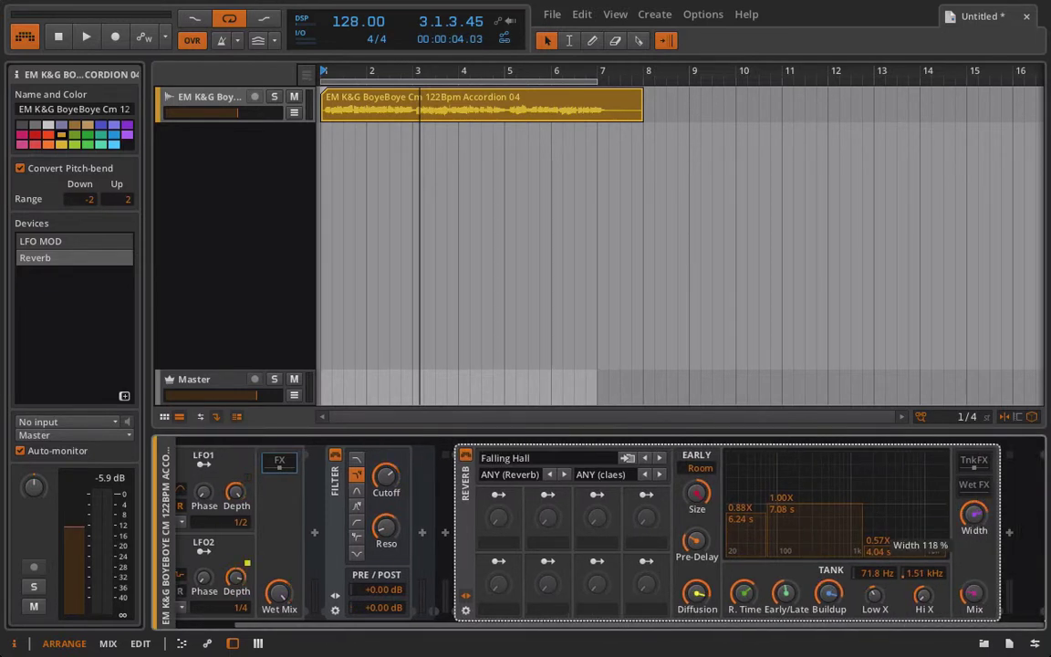
{"action": "key", "text": "space"}
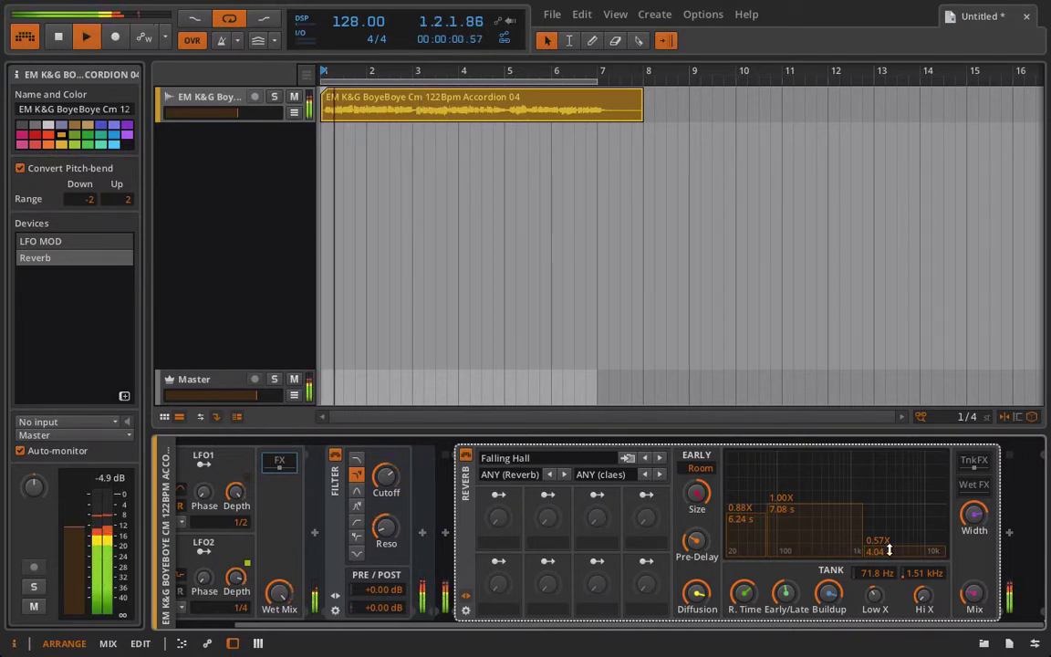
{"action": "left_click_drag", "start_coordinate": [975, 600], "coordinate": [976, 604]}
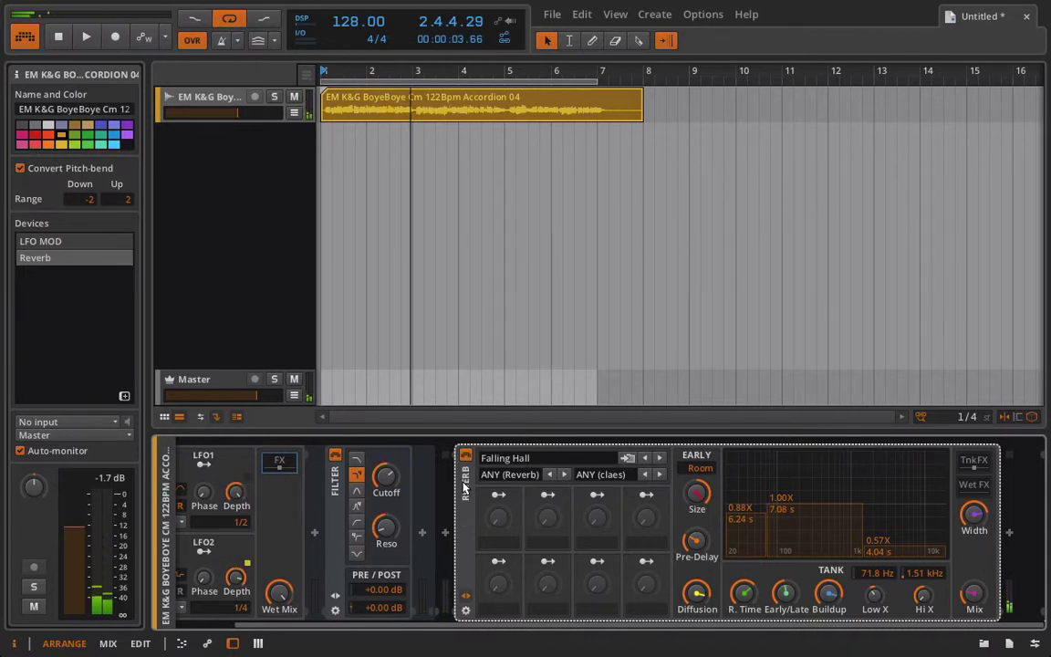
Step: Move the Reverb into the LFO MOD's FX chain after the filter and collapse its preset and macro section
{"action": "left_click_drag", "start_coordinate": [463, 488], "coordinate": [418, 492]}
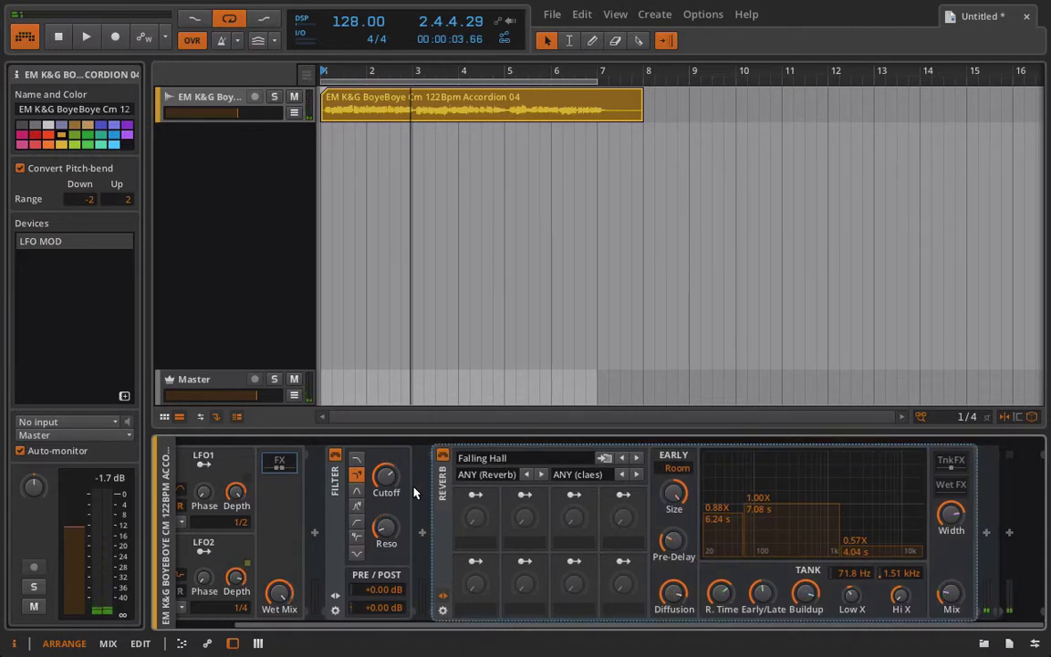
{"action": "scroll", "coordinate": [421, 493], "scroll_direction": "left", "scroll_amount": 2}
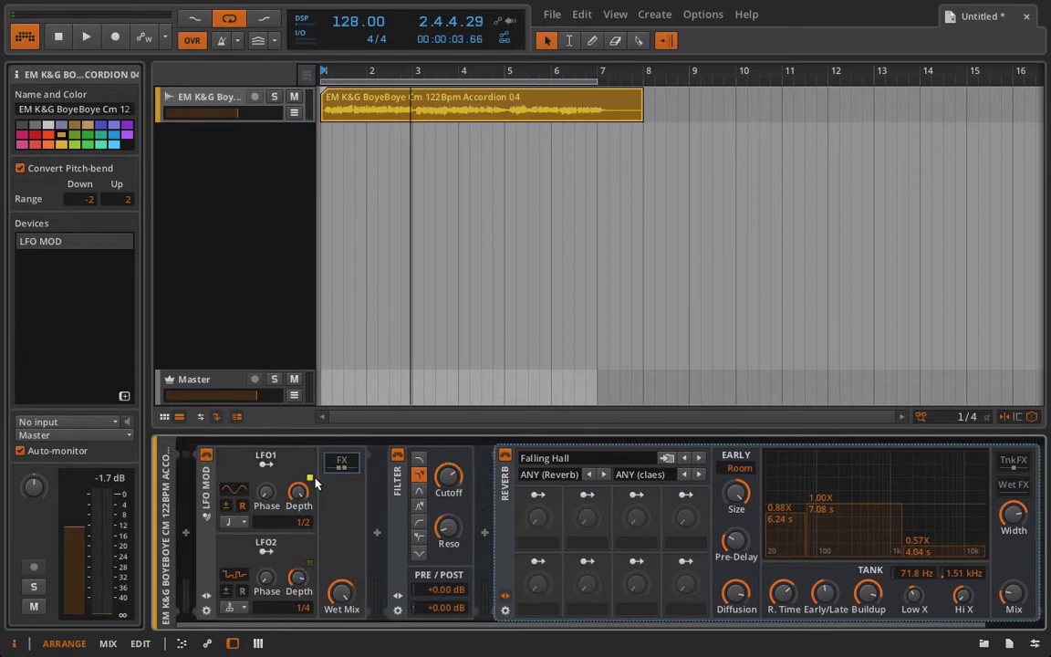
{"action": "left_click", "coordinate": [504, 596]}
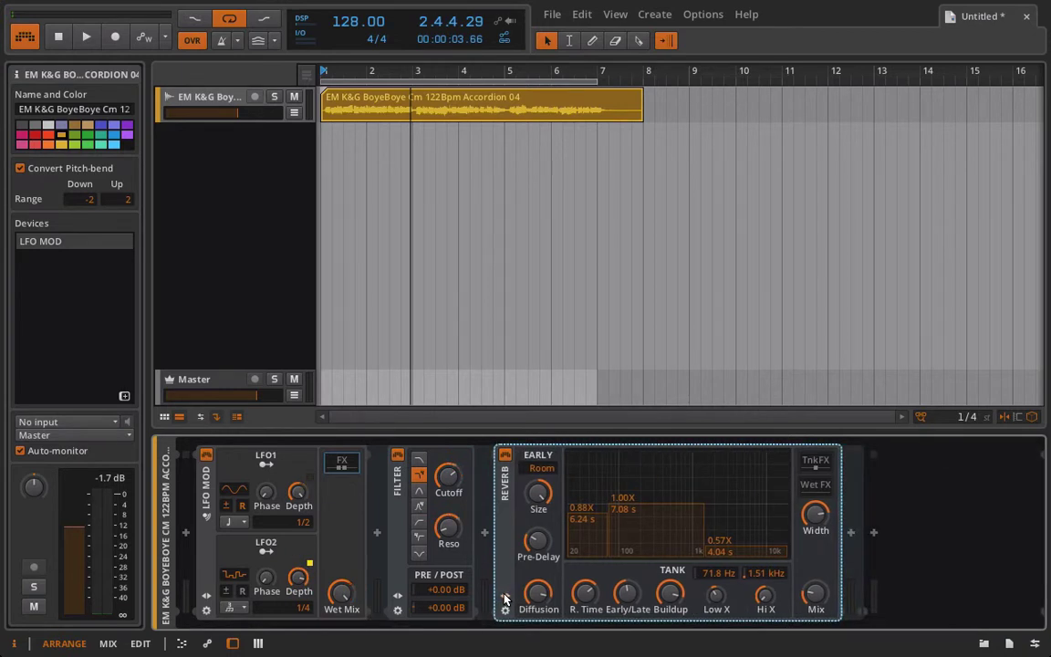
Step: Map LFO1 to the reverb's Mix at about +0.42 and to R. Time, and LFO2 to its Width and Early/Late
{"action": "left_click", "coordinate": [277, 468]}
{"action": "left_click_drag", "start_coordinate": [815, 594], "coordinate": [815, 556]}
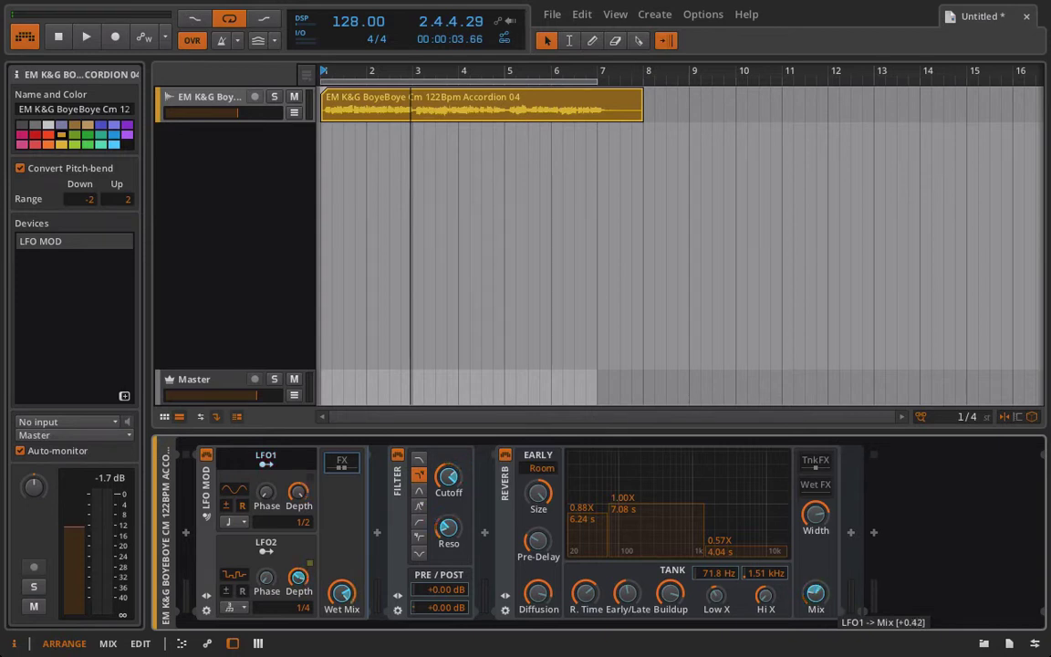
{"action": "left_click", "coordinate": [265, 551]}
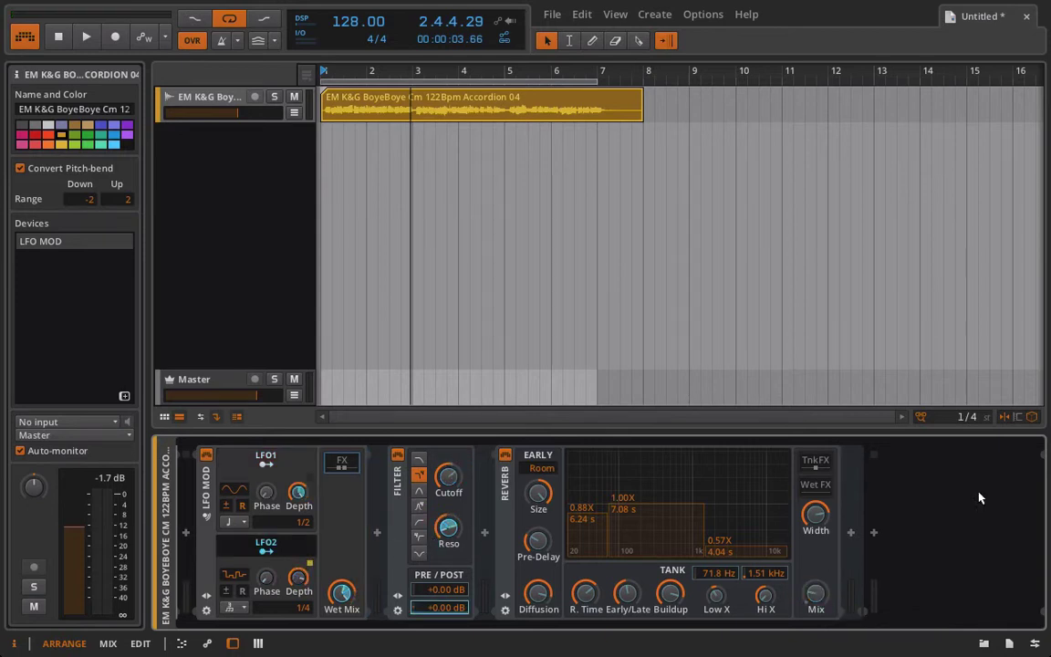
{"action": "mouse_move", "coordinate": [815, 514]}
{"action": "left_mouse_down"}
{"action": "mouse_move", "coordinate": [814, 488]}
{"action": "mouse_move", "coordinate": [815, 521]}
{"action": "left_mouse_up"}
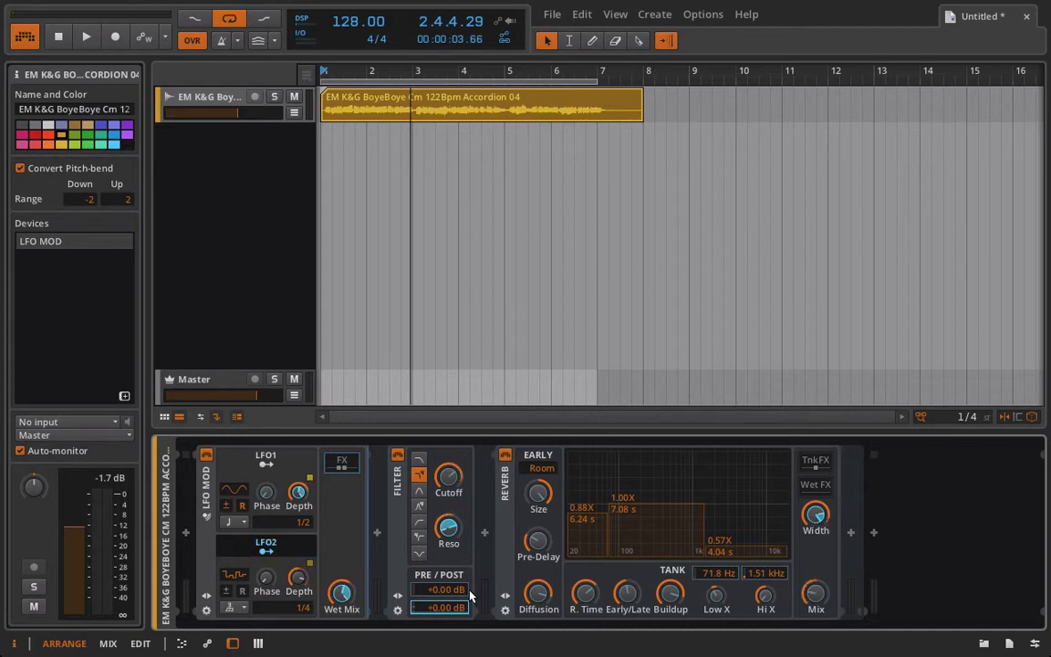
{"action": "left_click_drag", "start_coordinate": [624, 597], "coordinate": [624, 566]}
{"action": "left_click", "coordinate": [270, 463]}
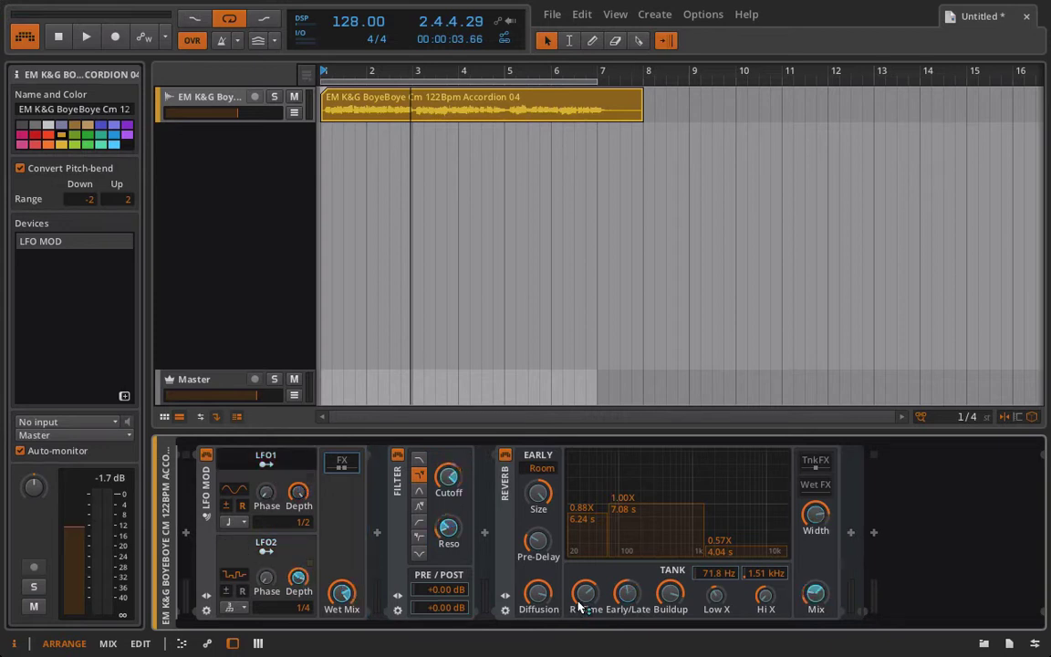
{"action": "left_click_drag", "start_coordinate": [580, 601], "coordinate": [585, 586]}
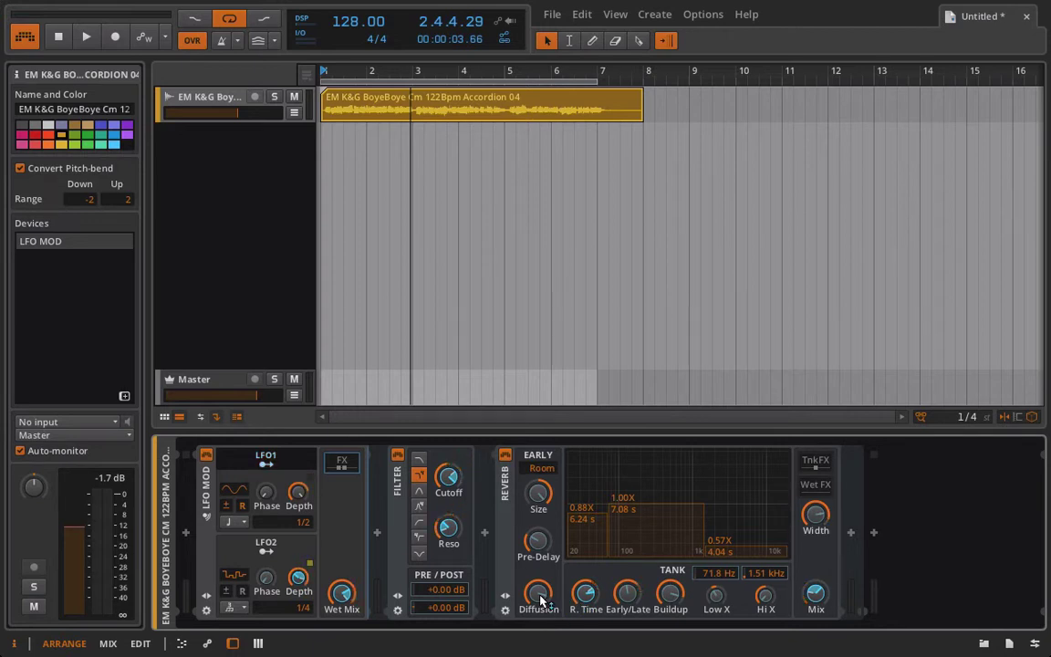
Step: Lower the reverb's Diffusion and Buildup, and map LFO1 to both, with Buildup at about +0.17
{"action": "left_click", "coordinate": [287, 467]}
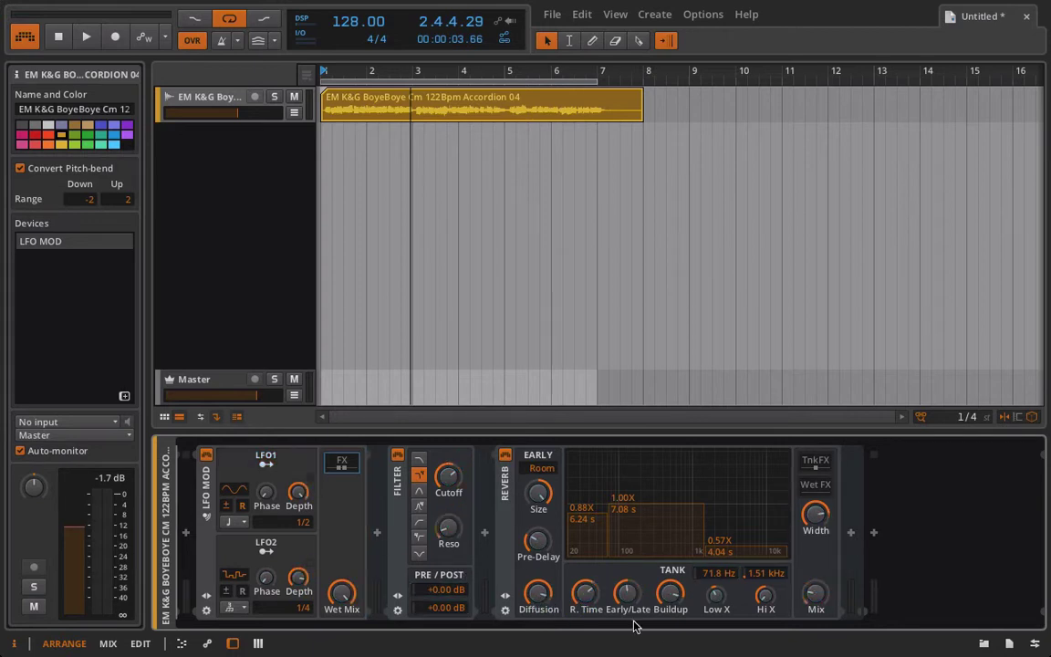
{"action": "left_click_drag", "start_coordinate": [535, 591], "coordinate": [535, 636]}
{"action": "mouse_move", "coordinate": [670, 595]}
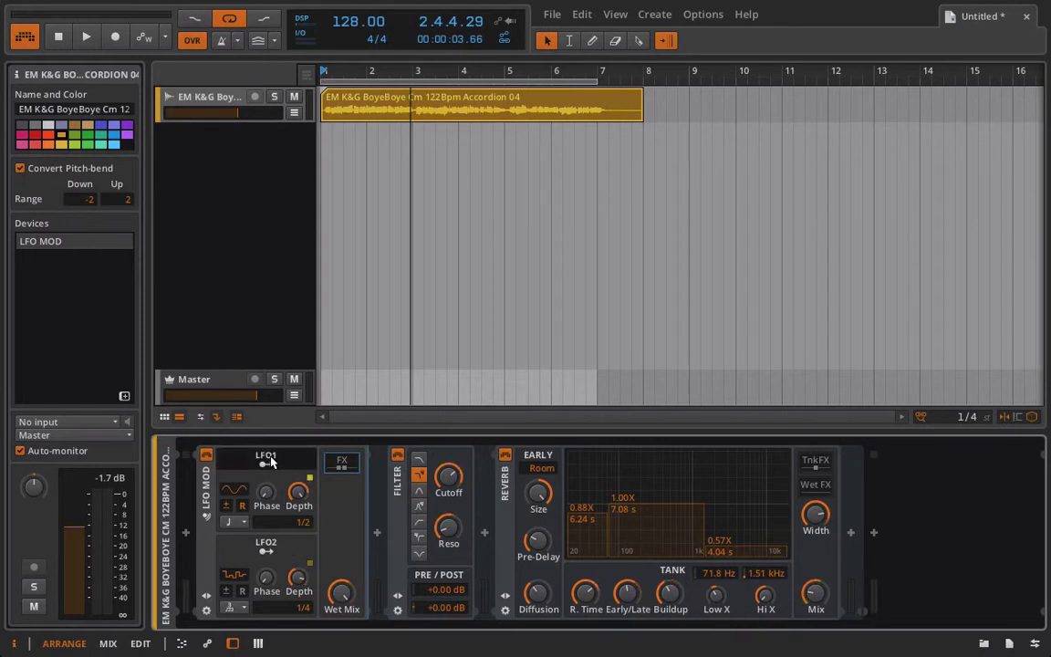
{"action": "left_click_drag", "start_coordinate": [546, 598], "coordinate": [546, 564]}
{"action": "left_click_drag", "start_coordinate": [679, 595], "coordinate": [679, 566]}
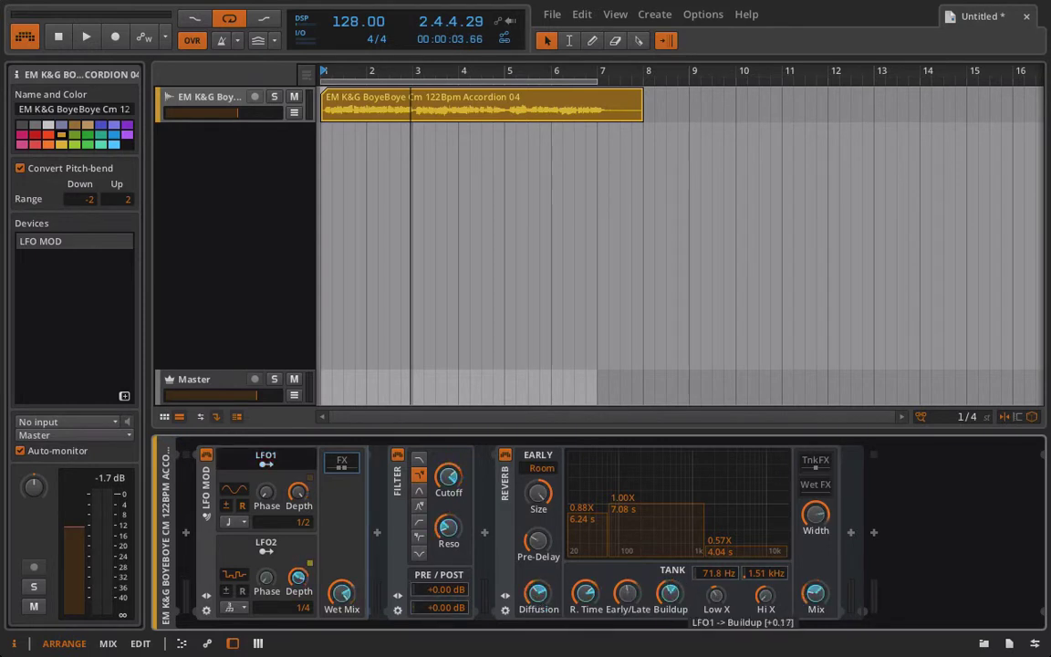
Step: Map LFO2 to the reverb's Diffusion and Buildup as well
{"action": "left_click", "coordinate": [242, 551]}
{"action": "left_click_drag", "start_coordinate": [539, 593], "coordinate": [538, 626]}
{"action": "mouse_move", "coordinate": [668, 595]}
{"action": "left_mouse_down"}
{"action": "mouse_move", "coordinate": [669, 635]}
{"action": "mouse_move", "coordinate": [670, 599]}
{"action": "mouse_move", "coordinate": [670, 610]}
{"action": "left_mouse_up"}
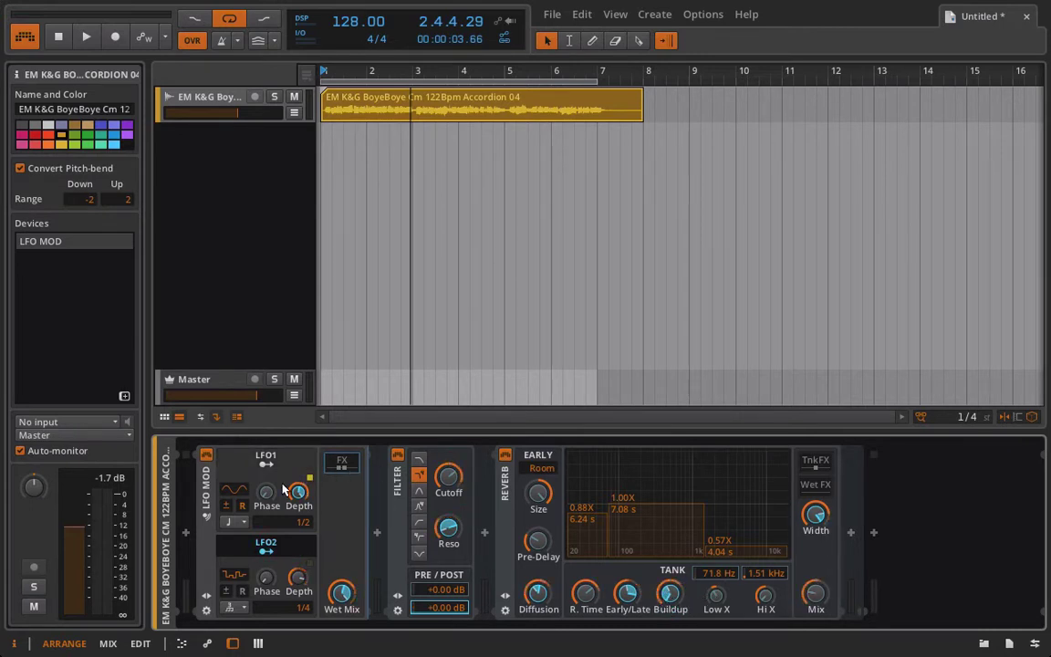
Step: Raise the reverb's base Buildup and Diffusion and set its Width to 87.7%
{"action": "left_click_drag", "start_coordinate": [670, 595], "coordinate": [670, 524]}
{"action": "left_click_drag", "start_coordinate": [532, 593], "coordinate": [532, 516]}
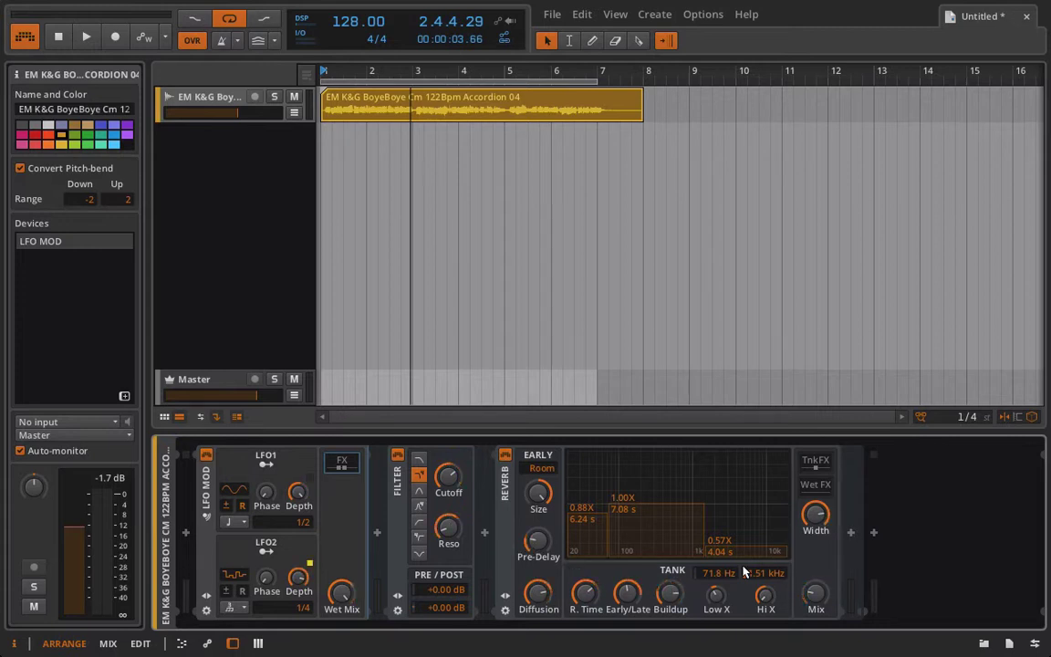
{"action": "left_click_drag", "start_coordinate": [822, 512], "coordinate": [821, 510]}
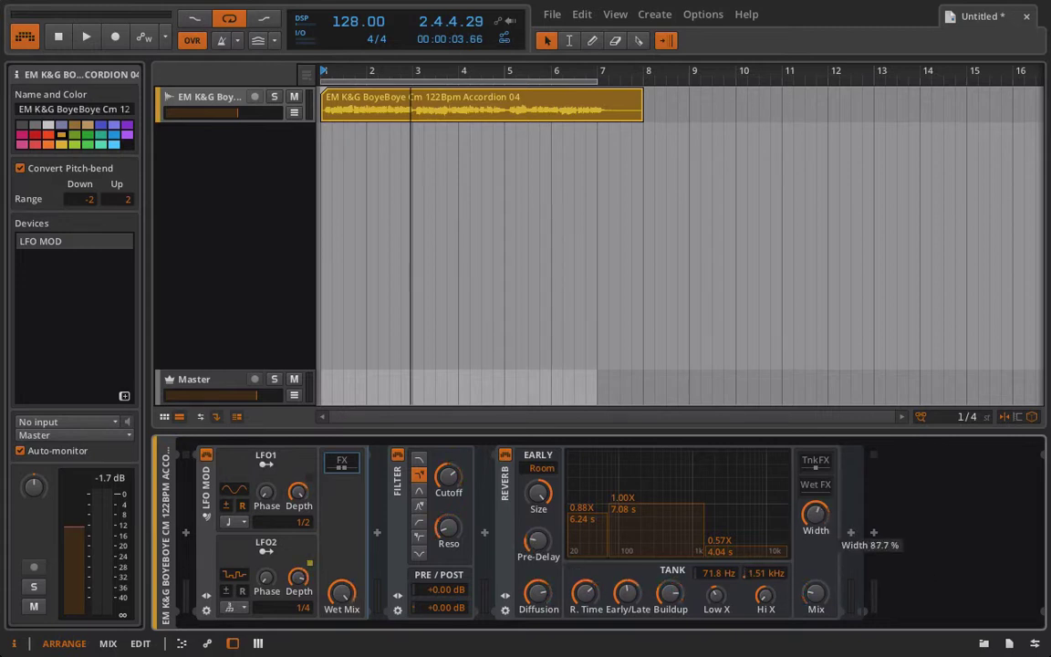
Step: Audition the modulated reverb while readjusting its Mix, and turn off loop playback
{"action": "key", "text": "space"}
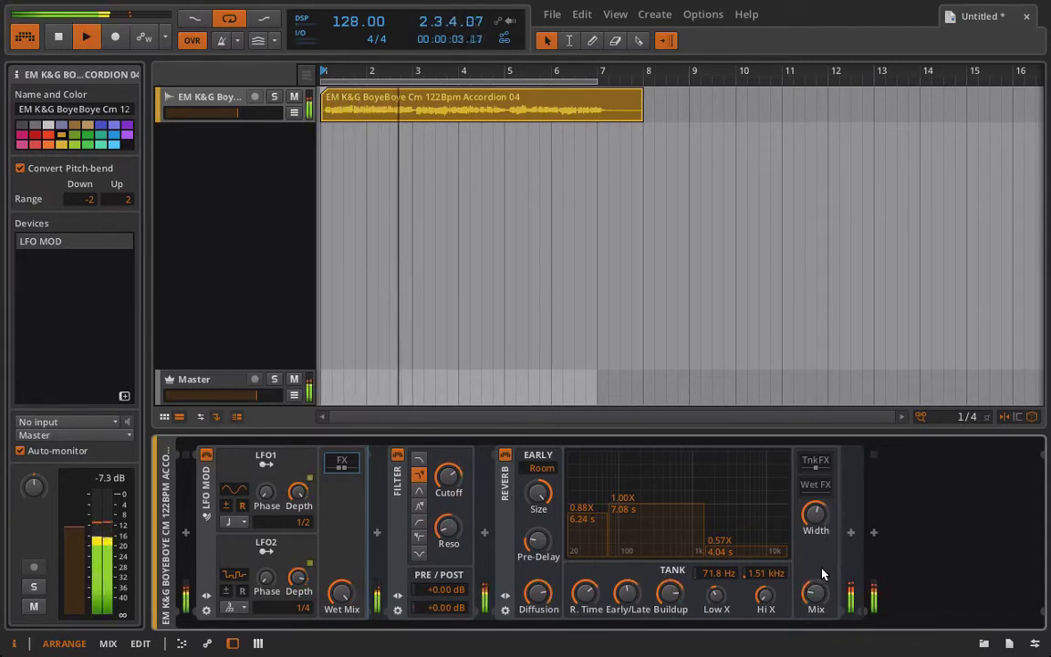
{"action": "left_click_drag", "start_coordinate": [817, 593], "coordinate": [818, 544]}
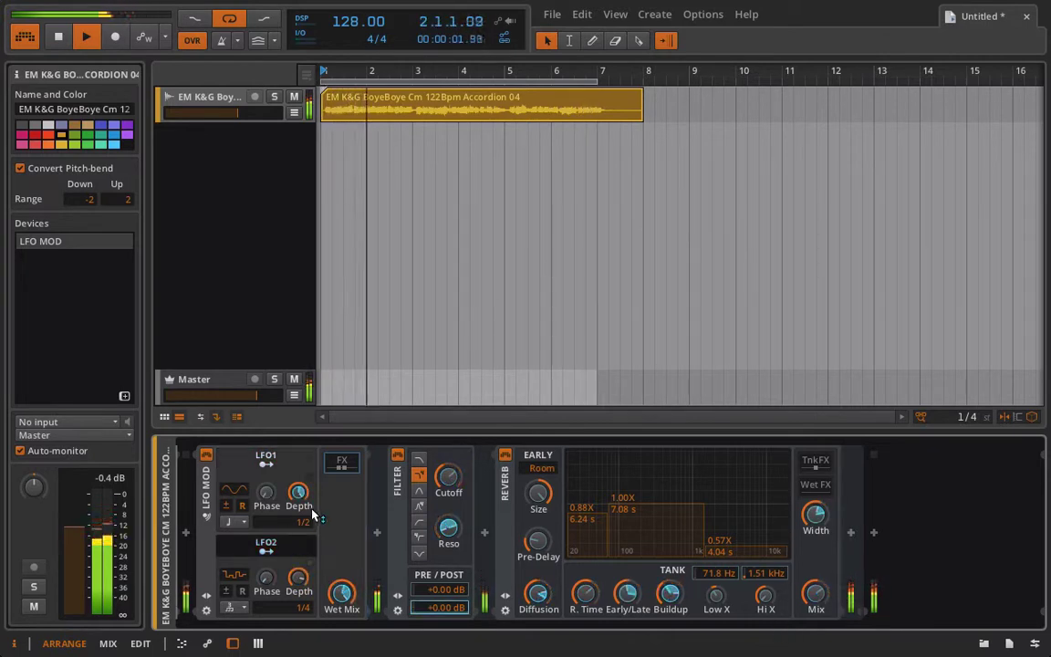
{"action": "mouse_move", "coordinate": [820, 598]}
{"action": "left_mouse_down"}
{"action": "mouse_move", "coordinate": [820, 645]}
{"action": "mouse_move", "coordinate": [821, 597]}
{"action": "left_mouse_up"}
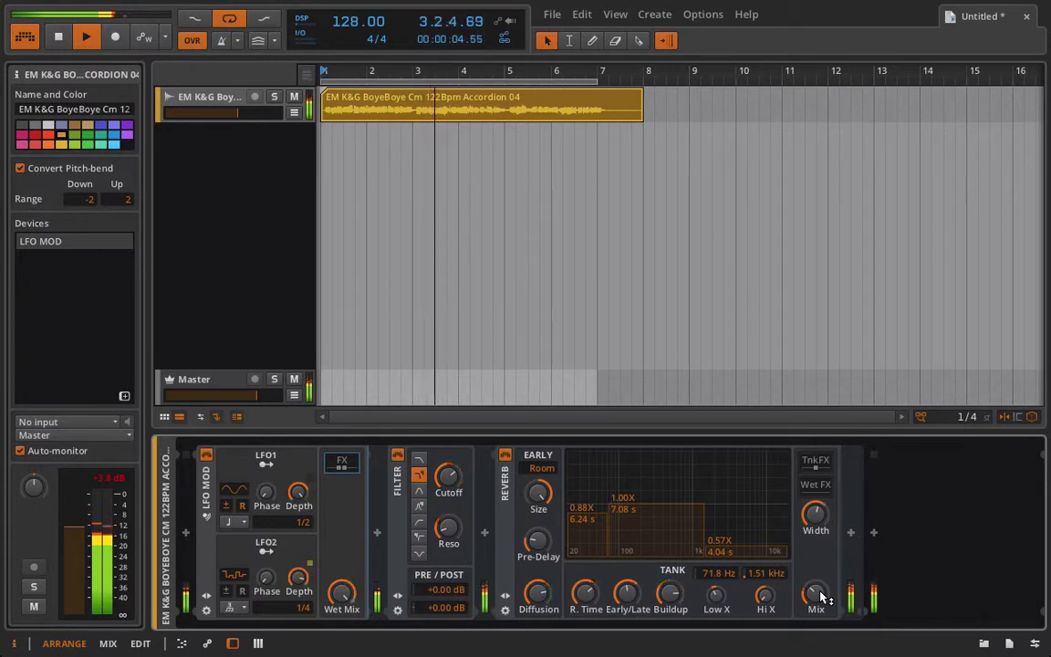
{"action": "key", "text": "l"}
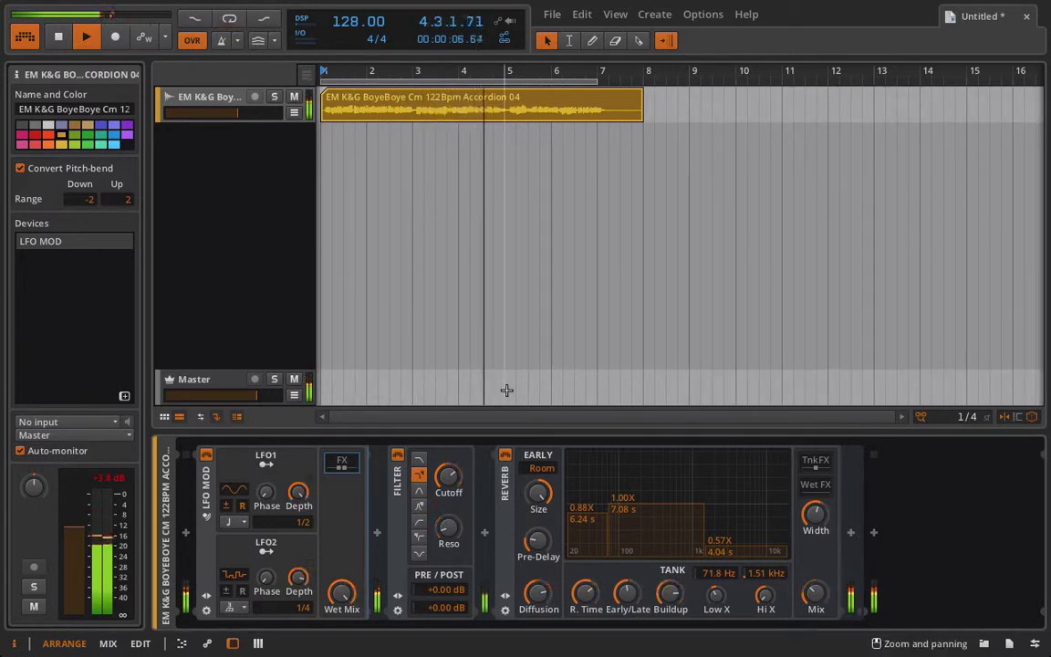